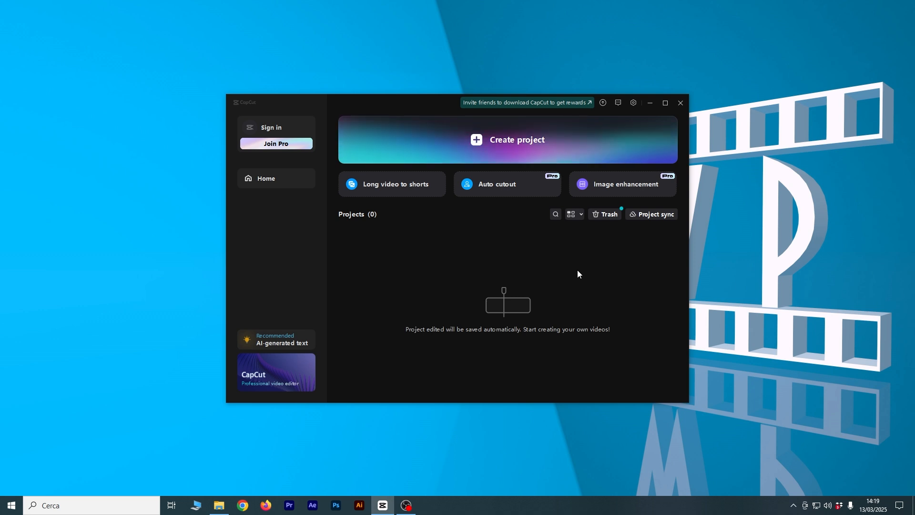
Change the interface language from the general settings to Italian.
{"action": "mouse_move", "coordinate": [633, 218]}
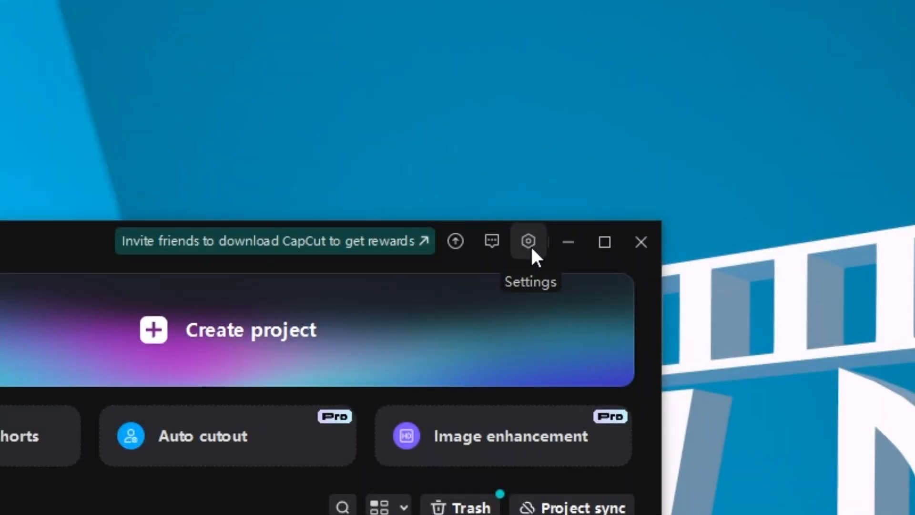
{"action": "left_click", "coordinate": [634, 103]}
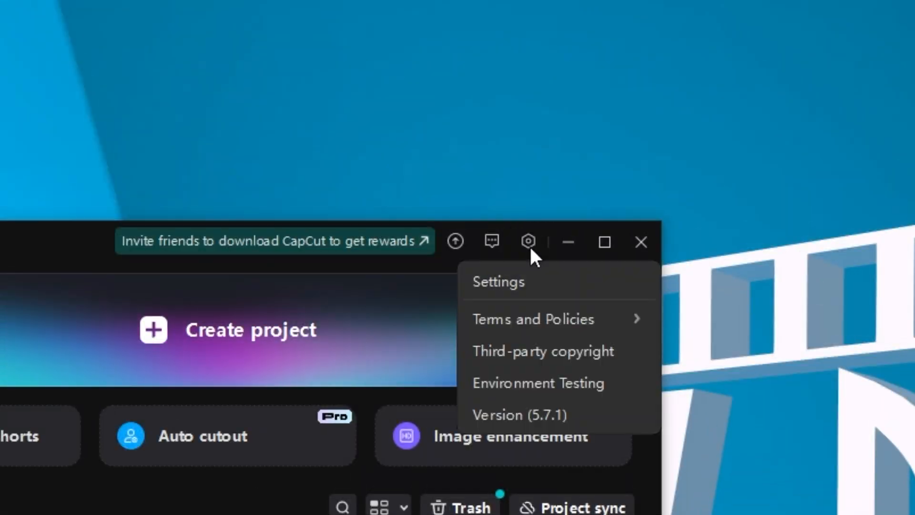
{"action": "left_click", "coordinate": [501, 286]}
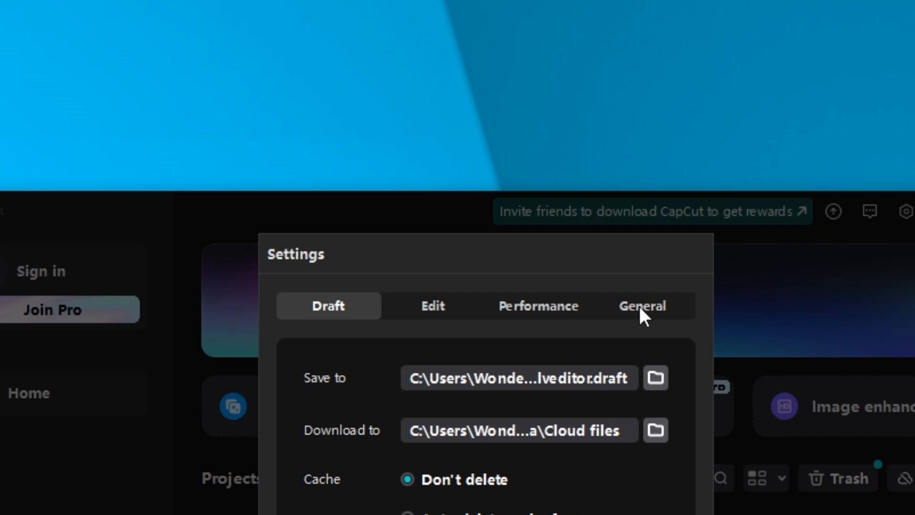
{"action": "left_click", "coordinate": [638, 304]}
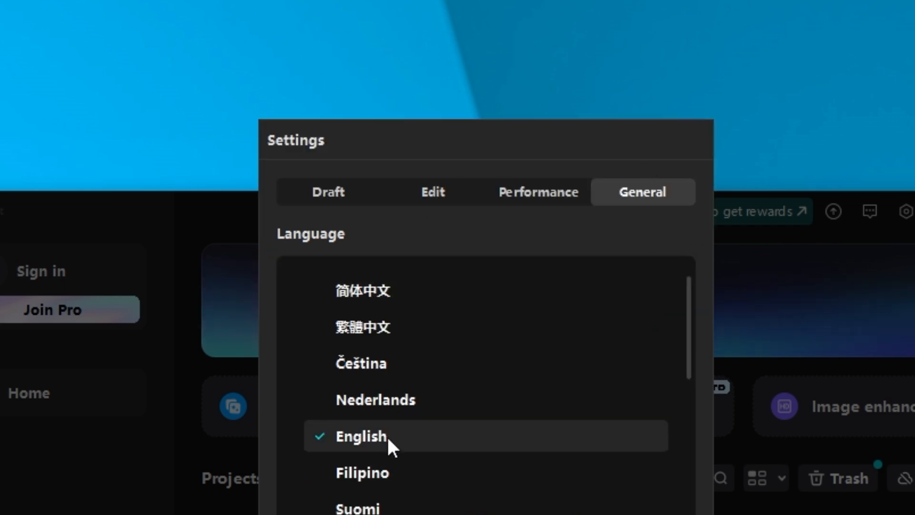
{"action": "scroll", "coordinate": [387, 439], "scroll_direction": "down", "scroll_amount": 5}
{"action": "left_click", "coordinate": [387, 479]}
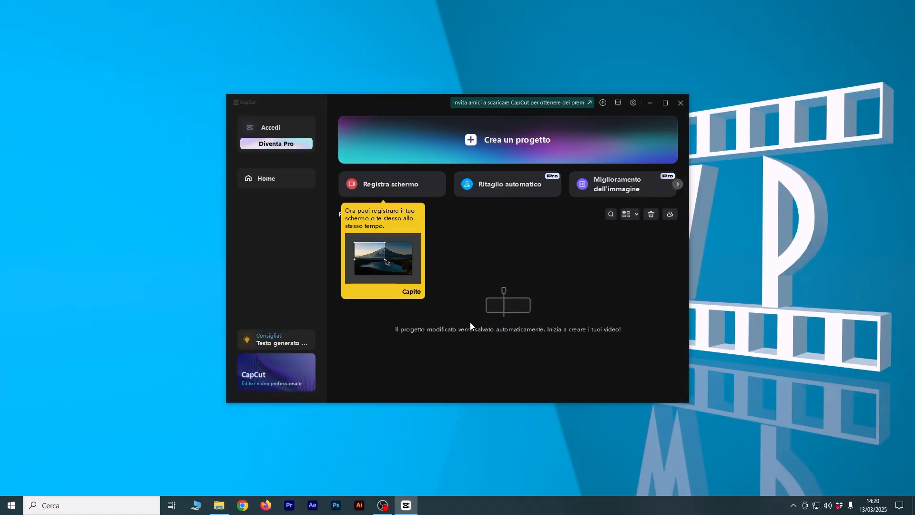
Dismiss the screen-recording tip and create a new project.
{"action": "left_click", "coordinate": [415, 290]}
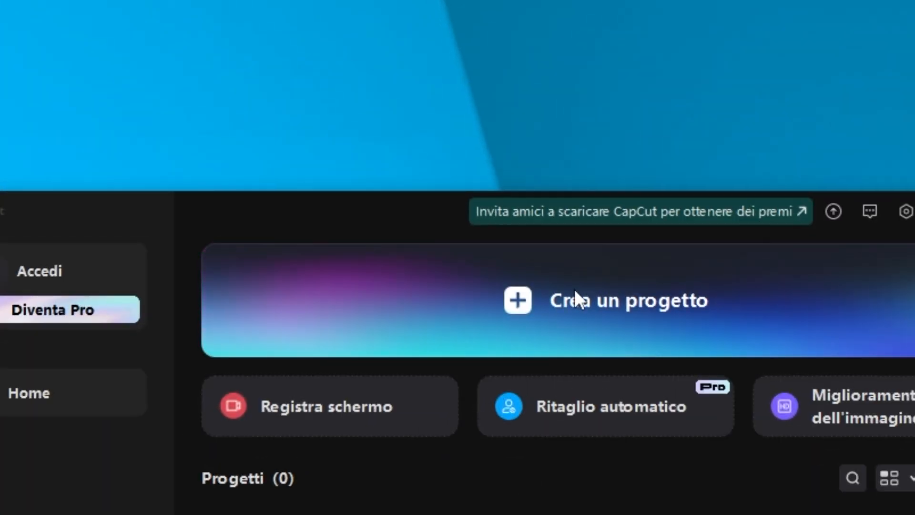
{"action": "left_click", "coordinate": [573, 289]}
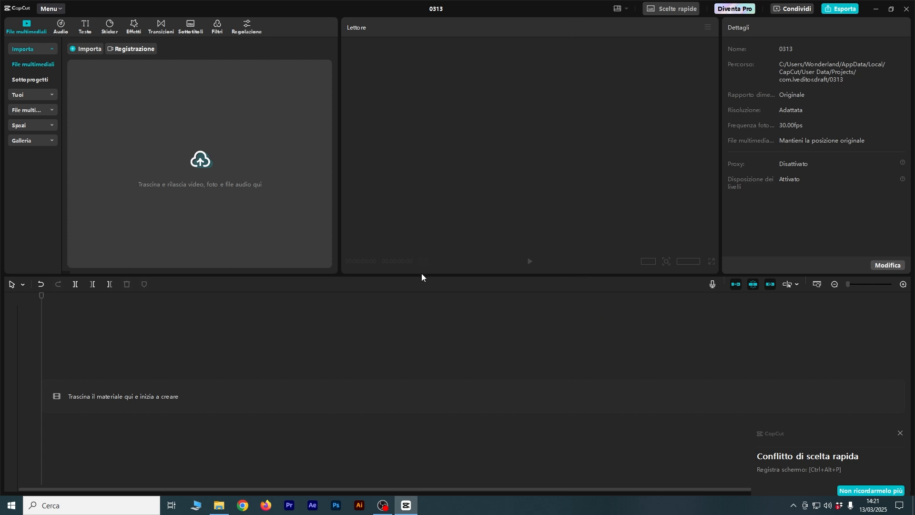
Try resizing the workspace panels and applying the Verticale layout, and restore the Predefinito layout.
{"action": "left_click_drag", "start_coordinate": [423, 277], "coordinate": [423, 280]}
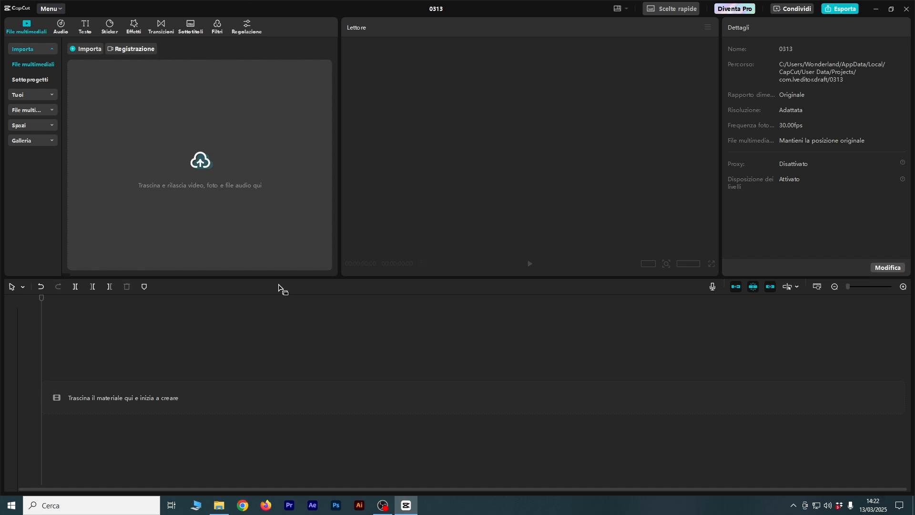
{"action": "mouse_move", "coordinate": [416, 27]}
{"action": "left_mouse_down"}
{"action": "mouse_move", "coordinate": [290, 27]}
{"action": "mouse_move", "coordinate": [413, 27]}
{"action": "mouse_move", "coordinate": [425, 36]}
{"action": "left_mouse_up"}
{"action": "left_click", "coordinate": [625, 11]}
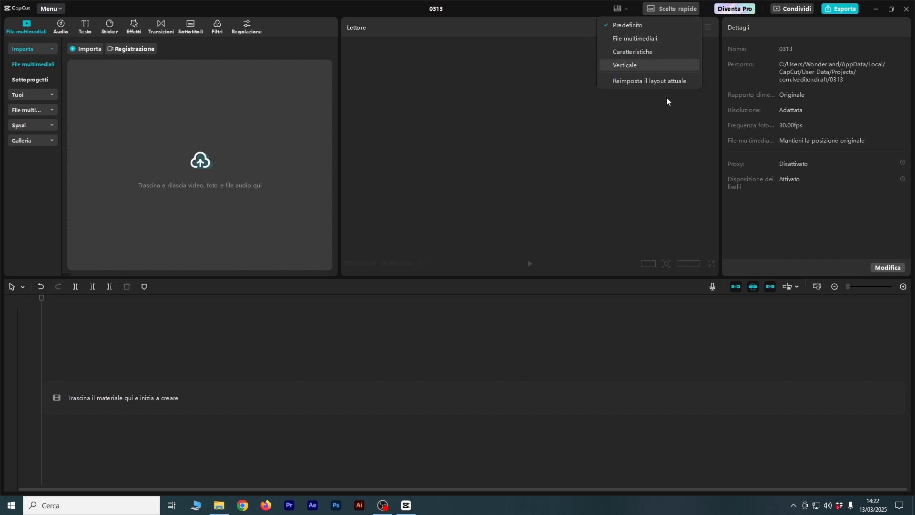
{"action": "left_click", "coordinate": [636, 67]}
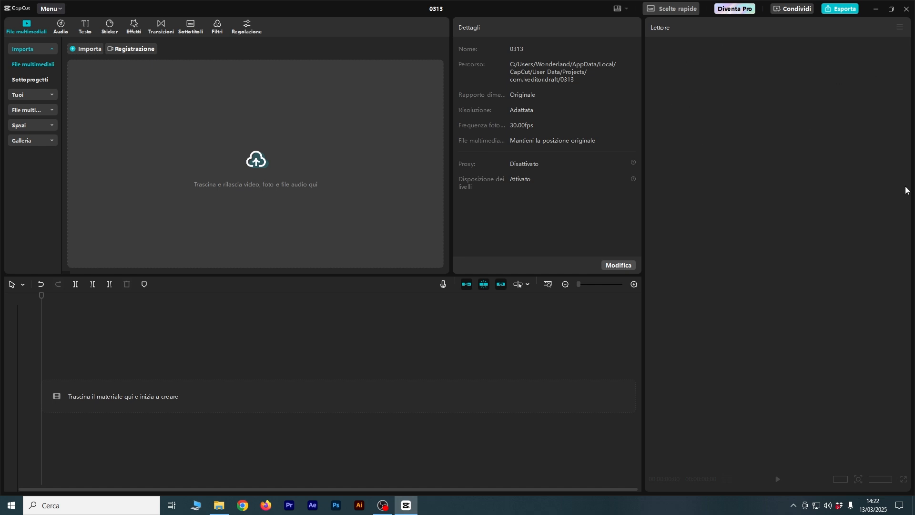
{"action": "left_click_drag", "start_coordinate": [635, 23], "coordinate": [680, 26]}
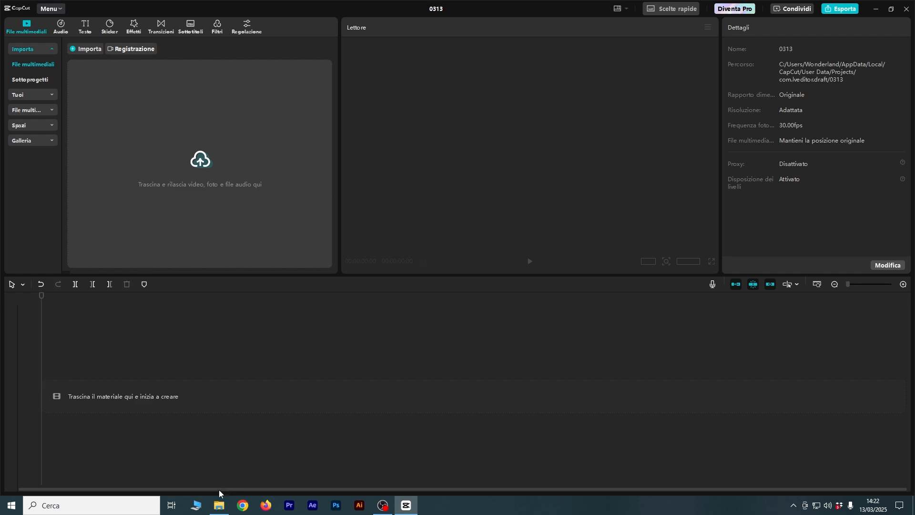
Switch to File Explorer and look through the VIDEO and AUDIO subfolders of the VLOG folder.
{"action": "mouse_move", "coordinate": [220, 508]}
{"action": "left_click", "coordinate": [221, 466]}
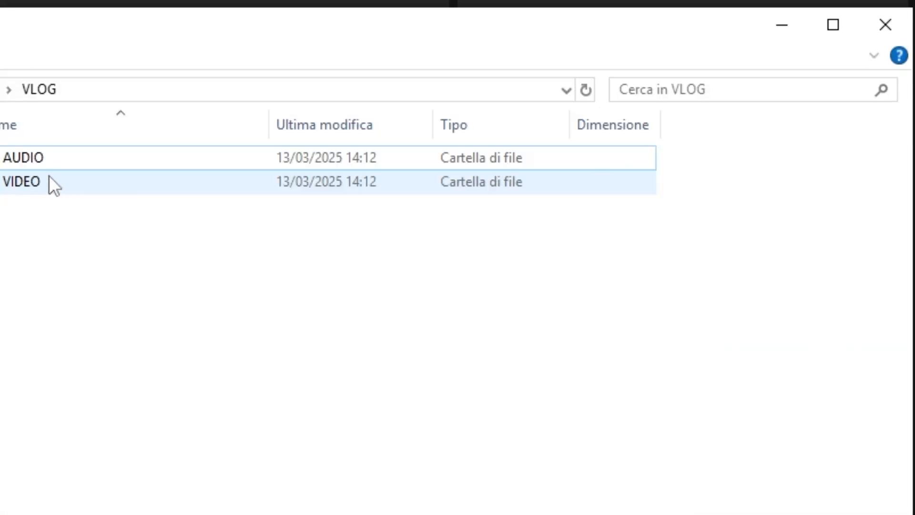
{"action": "left_click", "coordinate": [70, 183]}
{"action": "double_click", "coordinate": [69, 183]}
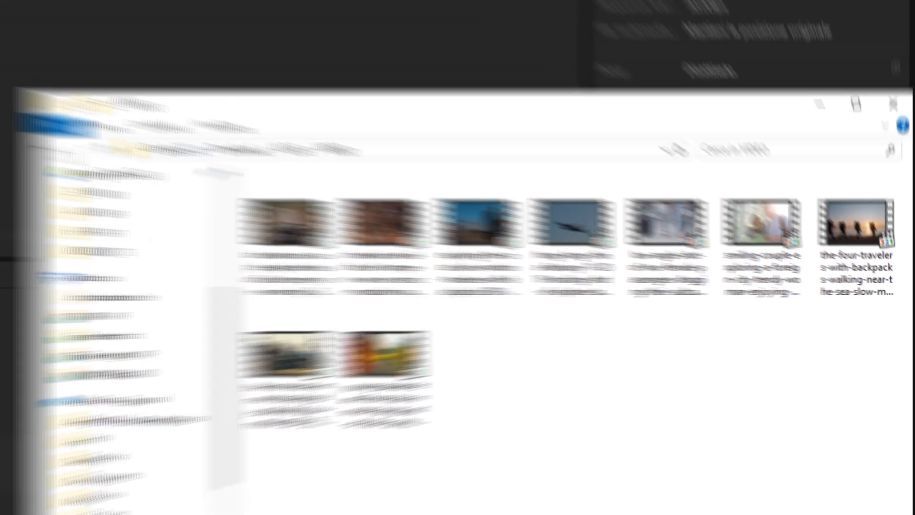
{"action": "key", "text": "alt+Up"}
{"action": "double_click", "coordinate": [541, 237]}
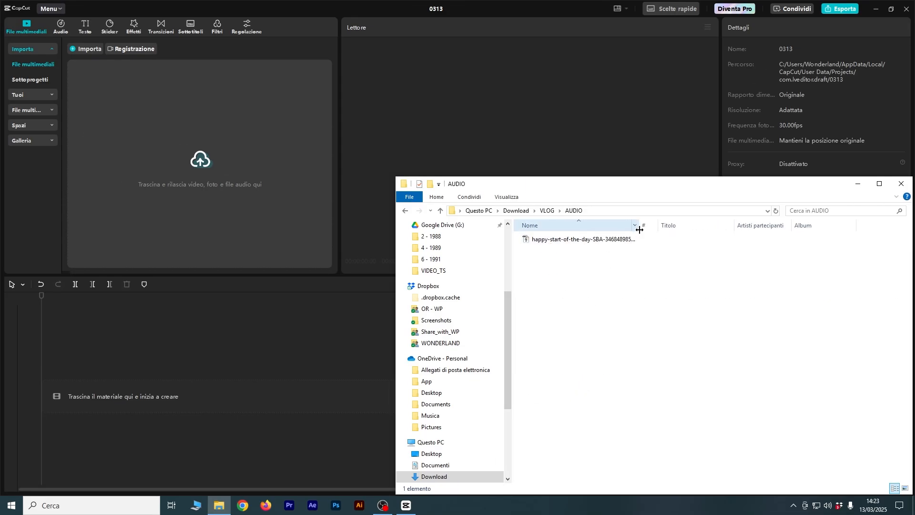
{"action": "left_click", "coordinate": [406, 210]}
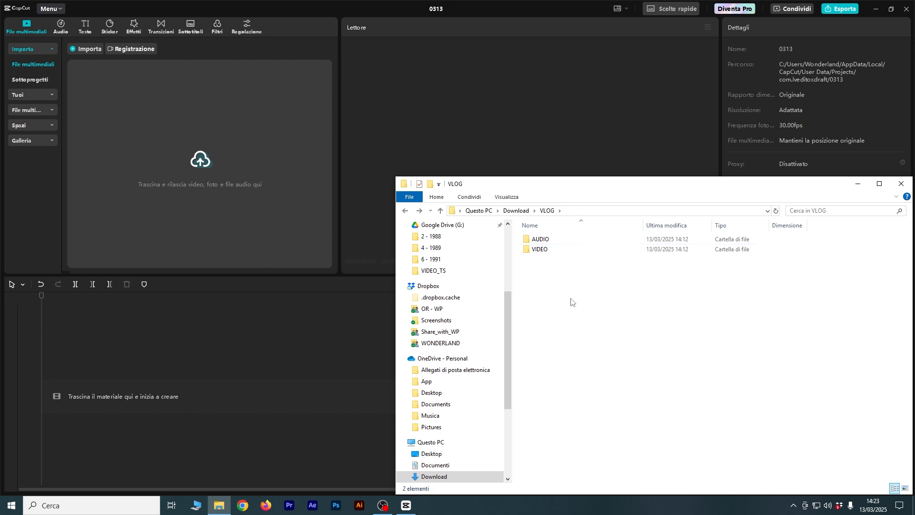
Import the VIDEO and AUDIO folders from the VLOG folder into the CapCut project's media.
{"action": "left_click_drag", "start_coordinate": [593, 307], "coordinate": [404, 35]}
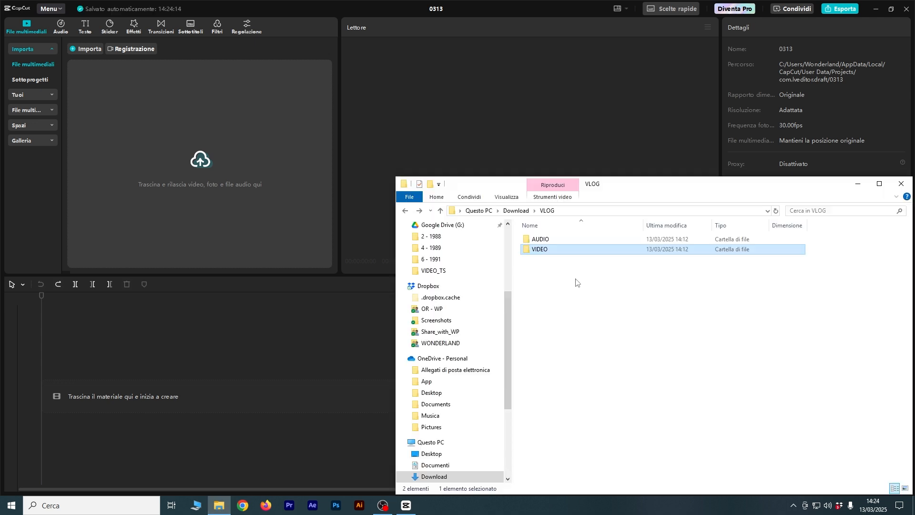
{"action": "double_click", "coordinate": [550, 253]}
{"action": "left_click_drag", "start_coordinate": [546, 259], "coordinate": [546, 291]}
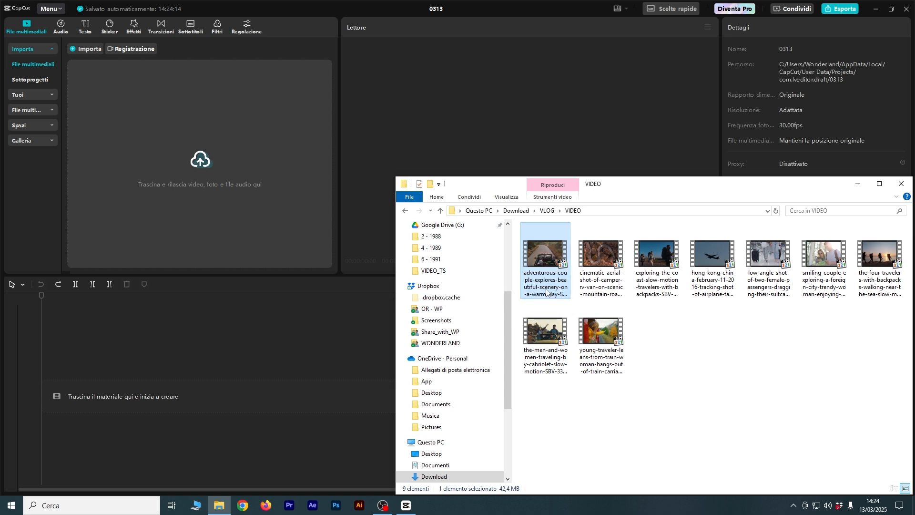
{"action": "left_click", "coordinate": [406, 211]}
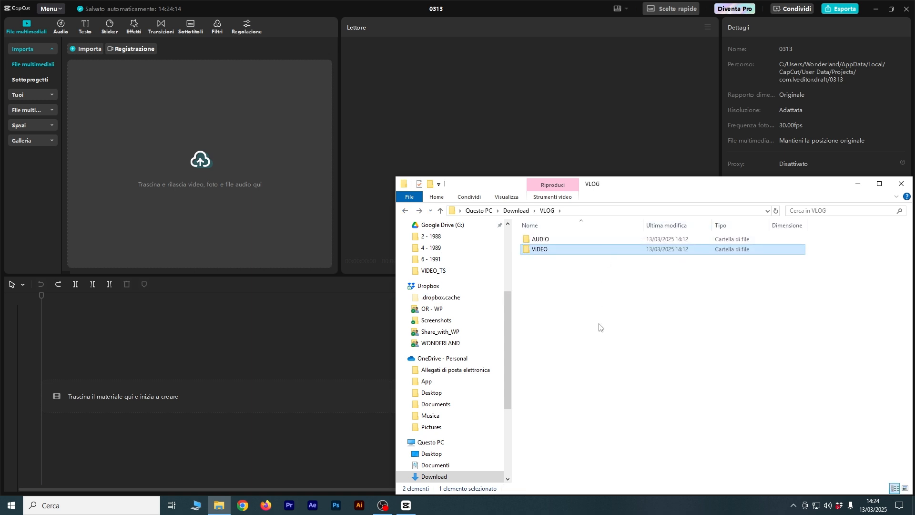
{"action": "left_click_drag", "start_coordinate": [565, 295], "coordinate": [138, 162]}
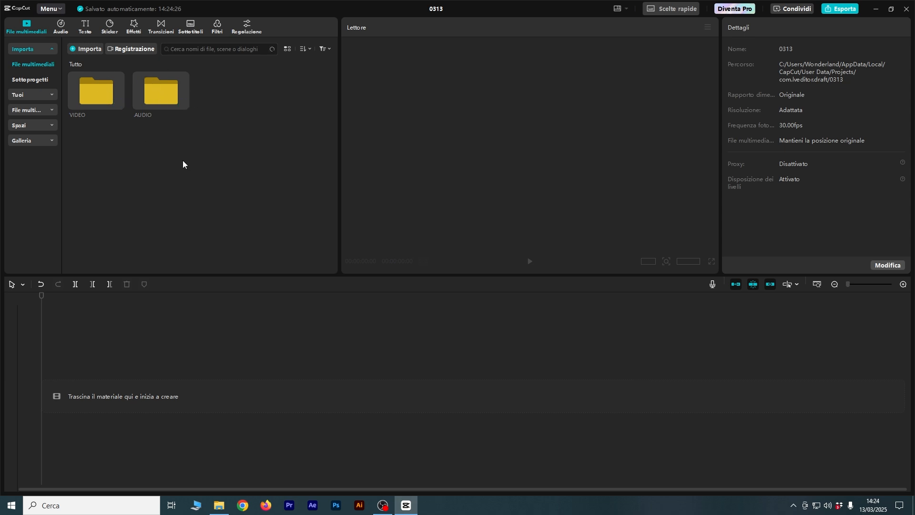
Open the imported VIDEO folder and preview the convertible road clip and the backpackers clip.
{"action": "double_click", "coordinate": [101, 83]}
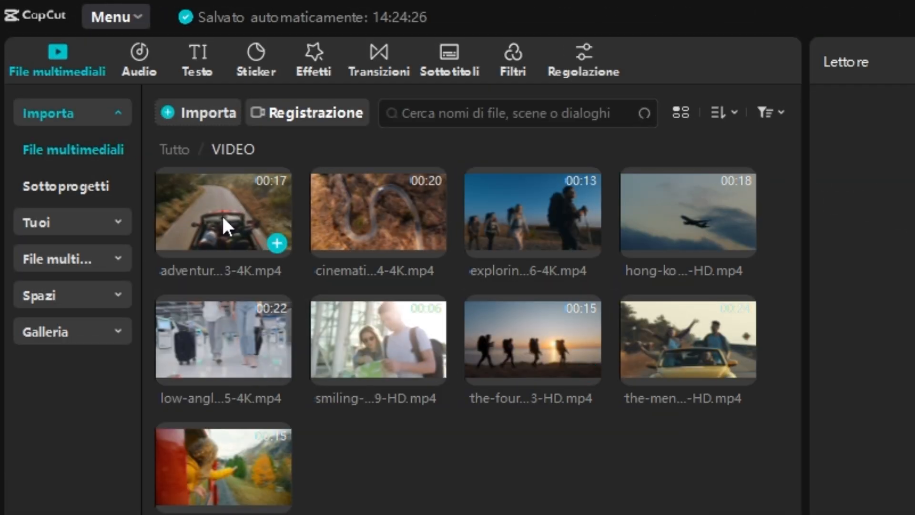
{"action": "left_click", "coordinate": [95, 90]}
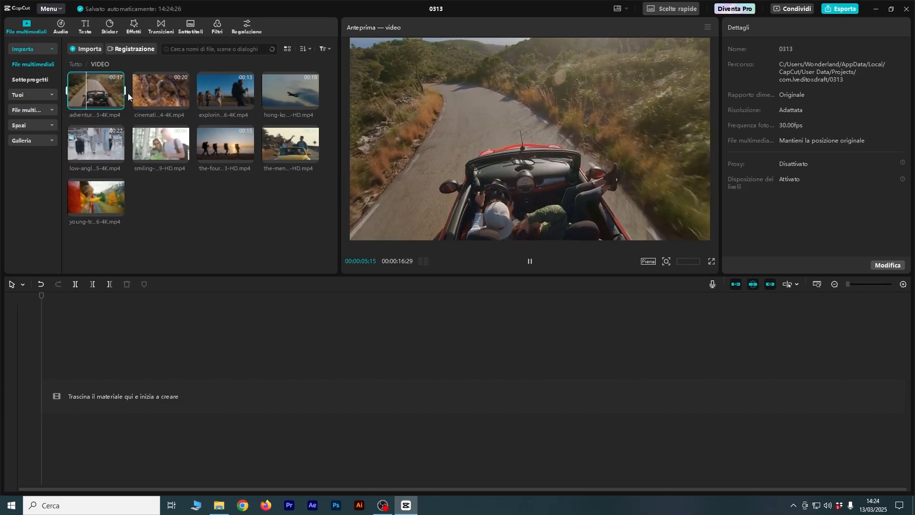
{"action": "left_click", "coordinate": [218, 100]}
Mark a short middle section of the young-traveler train clip with start and end points, and try placing it on the timeline.
{"action": "left_click", "coordinate": [96, 197]}
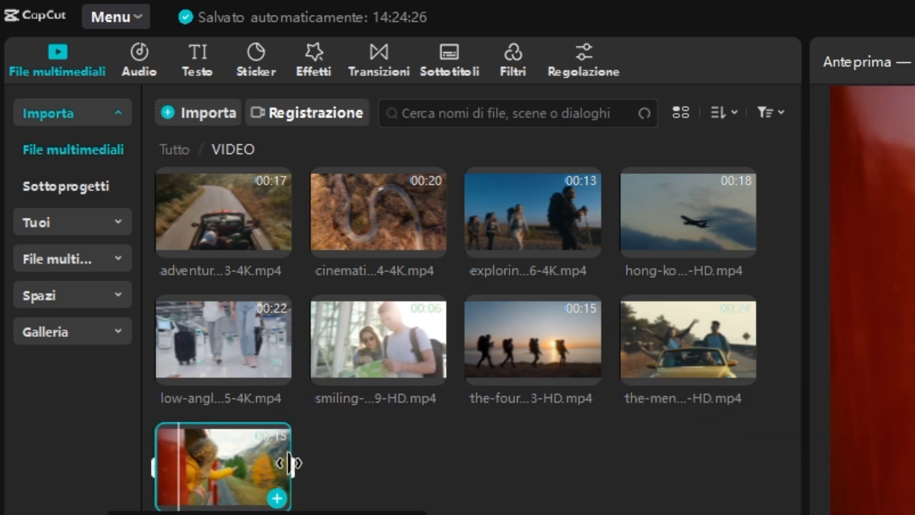
{"action": "left_click_drag", "start_coordinate": [292, 465], "coordinate": [252, 483]}
{"action": "left_click_drag", "start_coordinate": [154, 473], "coordinate": [218, 488]}
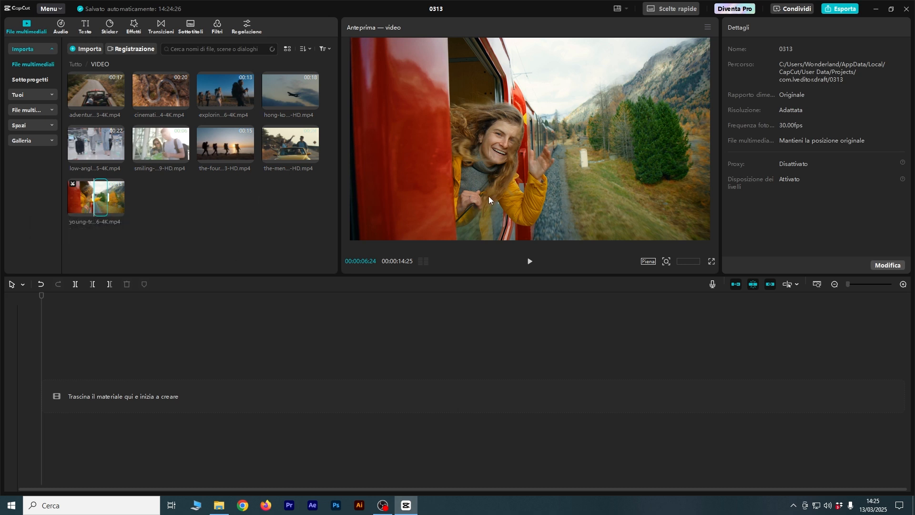
{"action": "left_click_drag", "start_coordinate": [100, 196], "coordinate": [60, 379]}
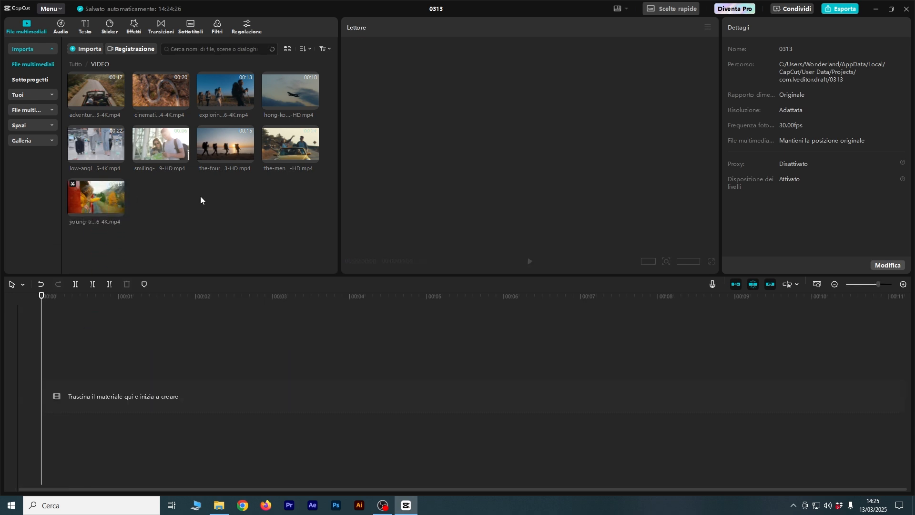
Place the low-angle airport passengers clip at the start of the timeline and play part of it.
{"action": "left_click_drag", "start_coordinate": [95, 145], "coordinate": [72, 395]}
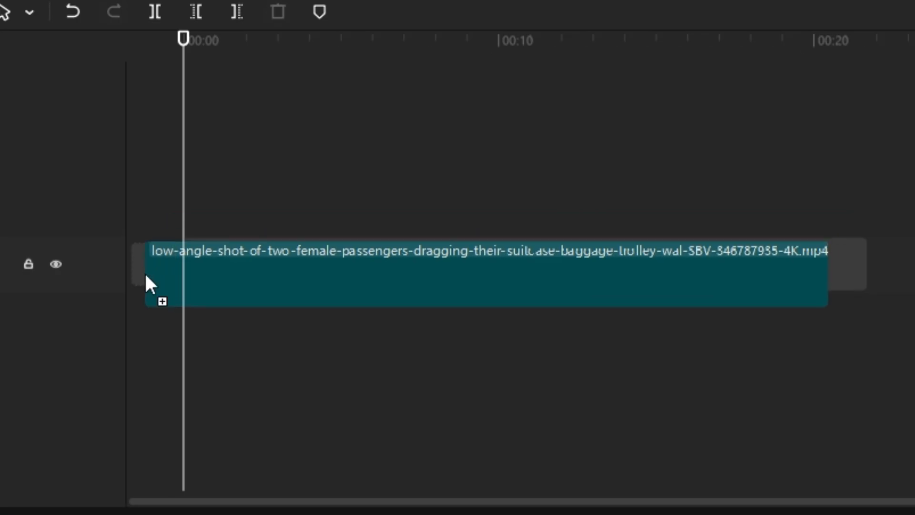
{"action": "left_click_drag", "start_coordinate": [144, 271], "coordinate": [154, 282]}
{"action": "left_click_drag", "start_coordinate": [194, 55], "coordinate": [220, 56]}
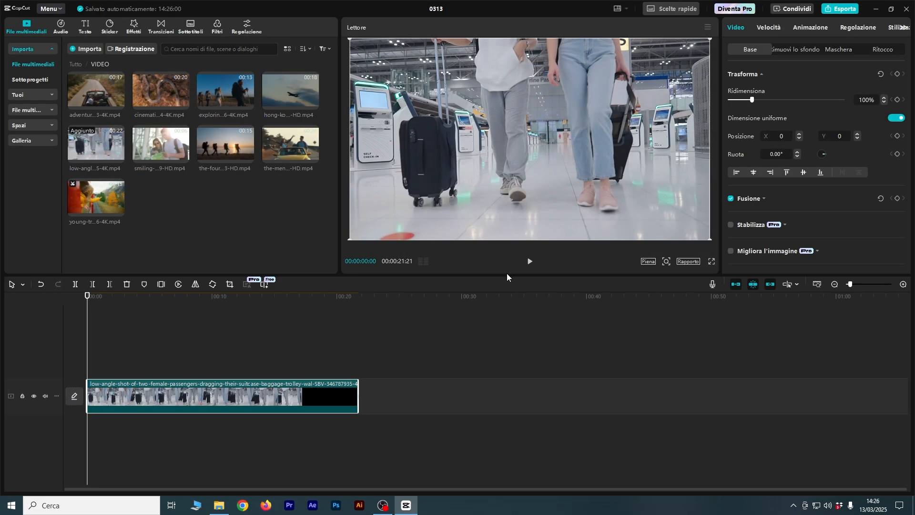
{"action": "key", "text": "space"}
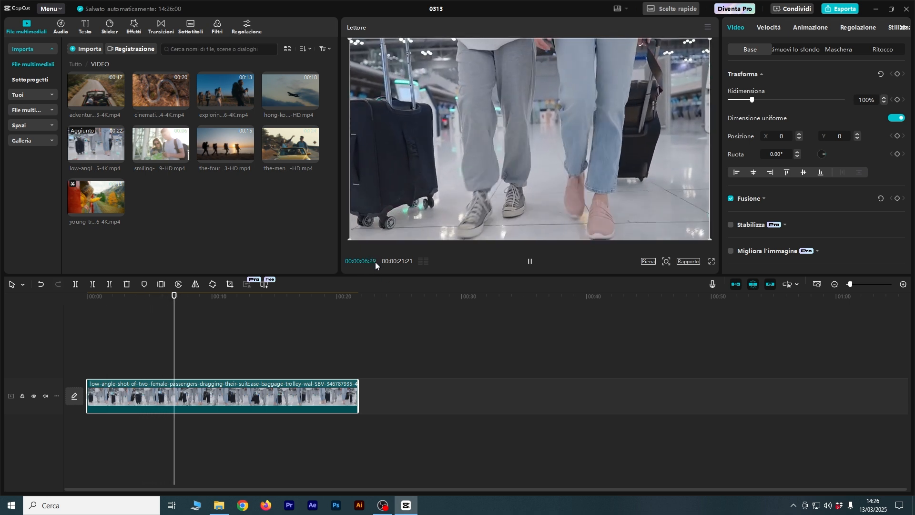
{"action": "key", "text": "space"}
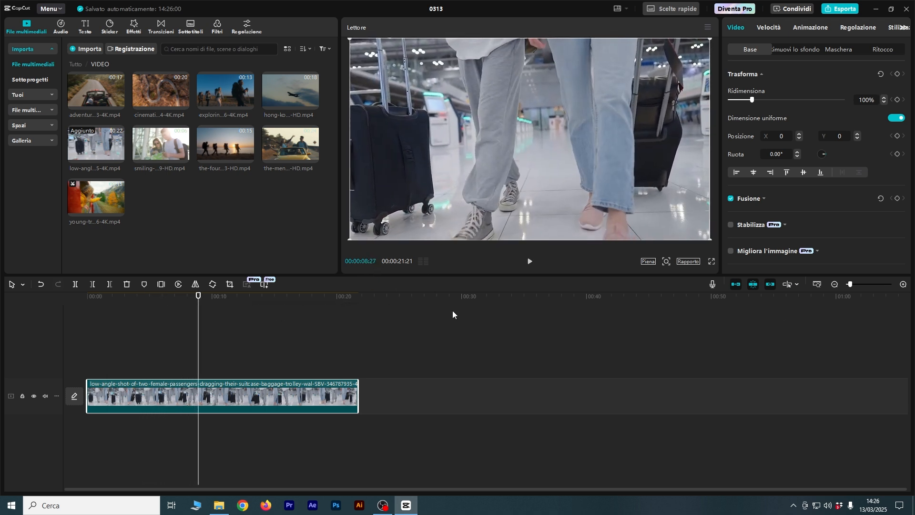
Add the marked section of the train clip ahead of the airport passengers clip, and play the timeline from the start.
{"action": "left_click", "coordinate": [109, 194]}
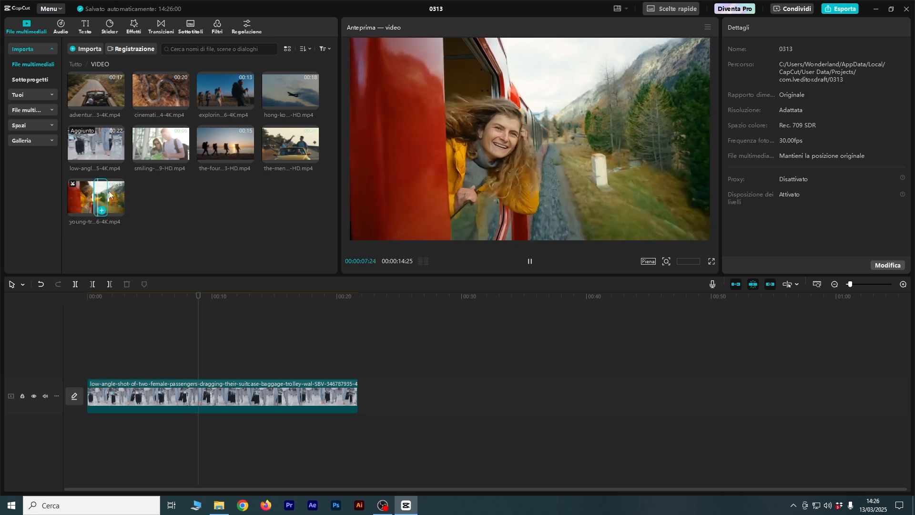
{"action": "left_click_drag", "start_coordinate": [108, 196], "coordinate": [96, 199]}
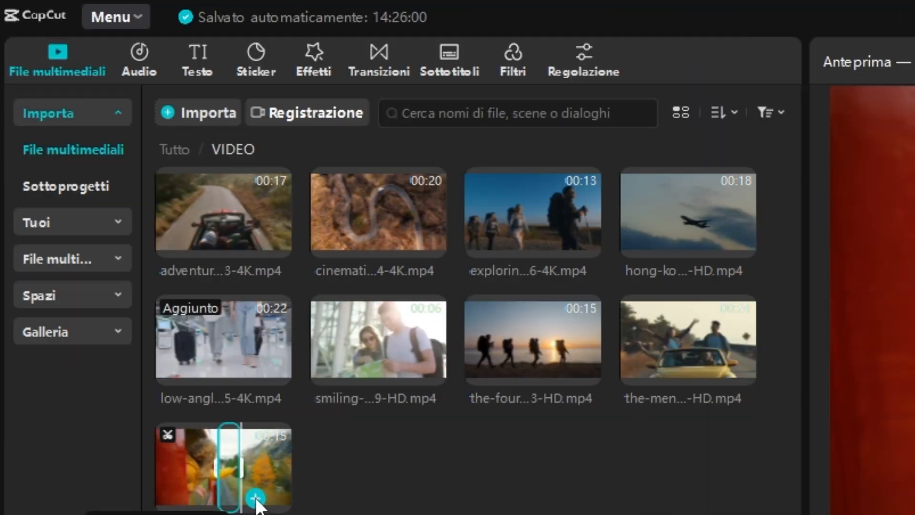
{"action": "left_click", "coordinate": [256, 498]}
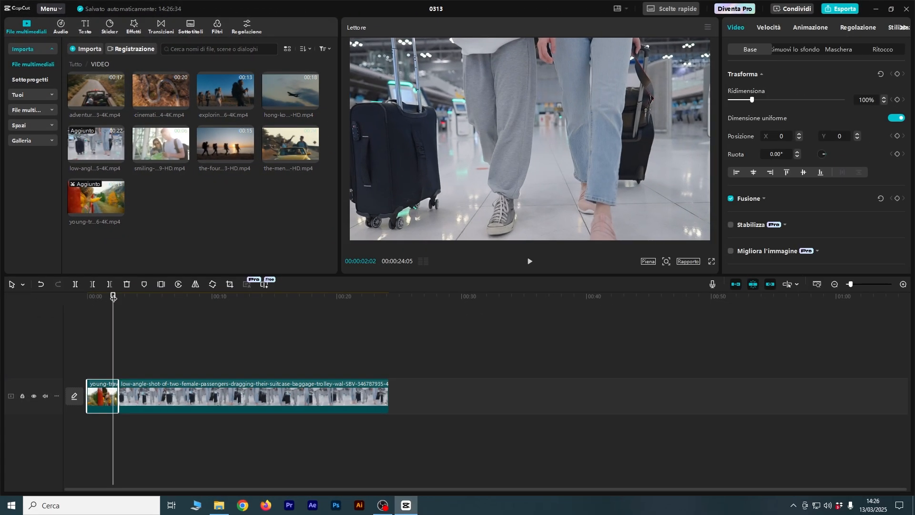
{"action": "left_click_drag", "start_coordinate": [113, 300], "coordinate": [87, 305]}
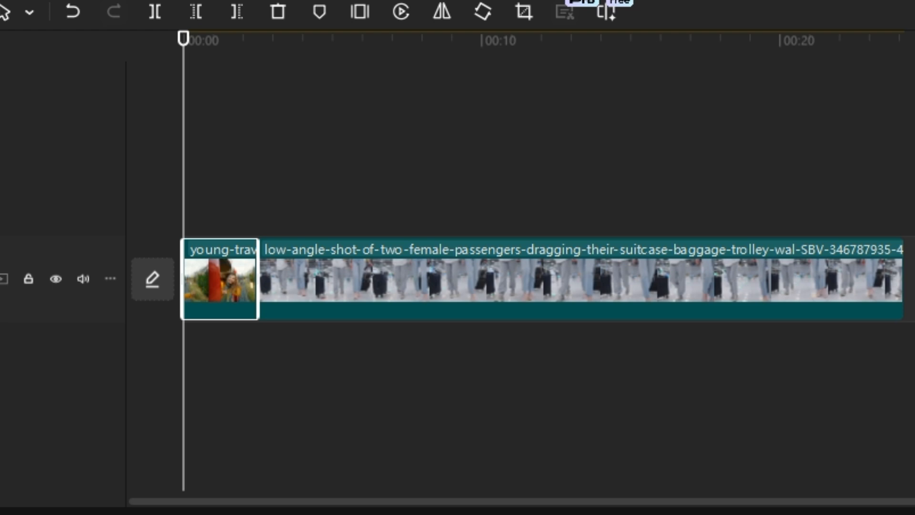
{"action": "key", "text": "space"}
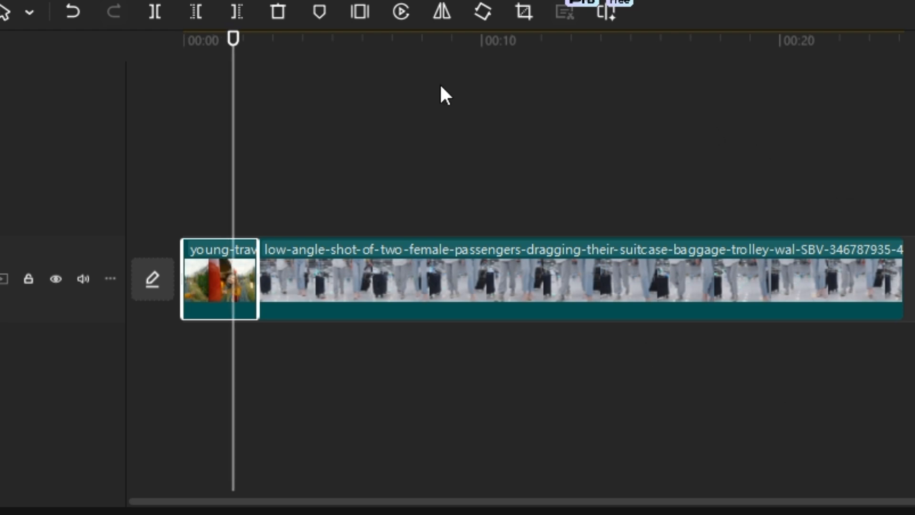
Adjust both ends of the train clip on the timeline, extending it to about 13 seconds.
{"action": "left_click_drag", "start_coordinate": [261, 278], "coordinate": [423, 277]}
{"action": "left_click_drag", "start_coordinate": [182, 281], "coordinate": [339, 281]}
{"action": "left_click_drag", "start_coordinate": [379, 307], "coordinate": [37, 319]}
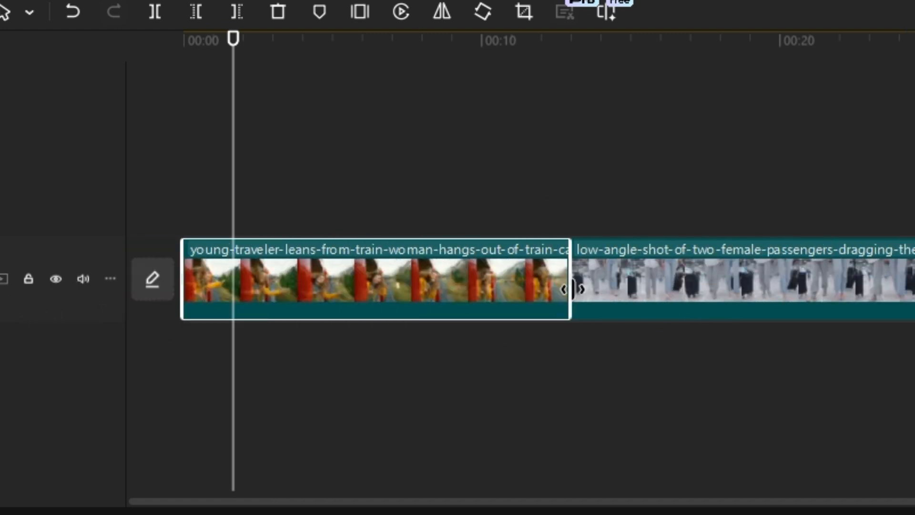
Trim away the opening part of the airport passengers clip at a chosen playhead point.
{"action": "left_click", "coordinate": [632, 245]}
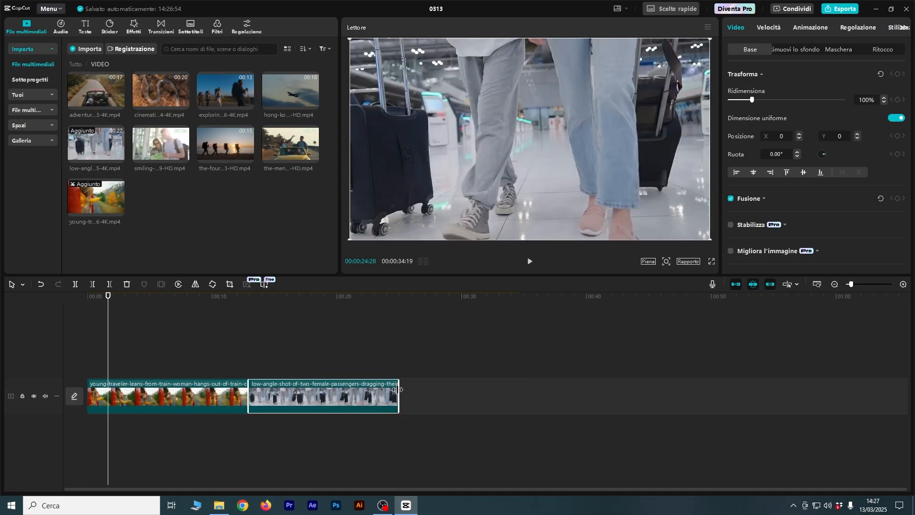
{"action": "left_click", "coordinate": [313, 300]}
{"action": "key", "text": "q"}
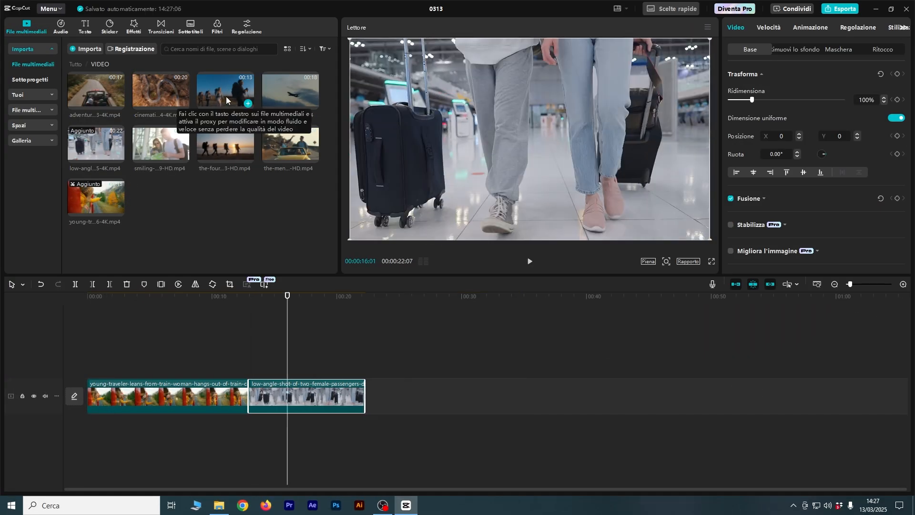
Append the exploring-the-coast backpackers clip and the adventurous-couple clip after the airport passengers clip.
{"action": "left_click_drag", "start_coordinate": [239, 90], "coordinate": [413, 387]}
{"action": "left_click_drag", "start_coordinate": [95, 90], "coordinate": [548, 381]}
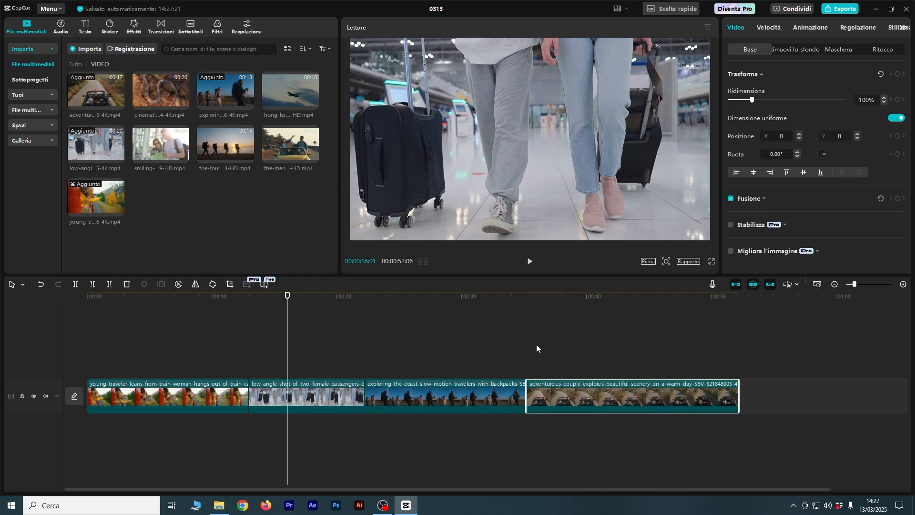
Try to move the adventurous-couple clip away from its neighbours on the main track, and scrub back through the timeline.
{"action": "left_click_drag", "start_coordinate": [606, 395], "coordinate": [725, 364]}
{"action": "key", "text": "ctrl+z"}
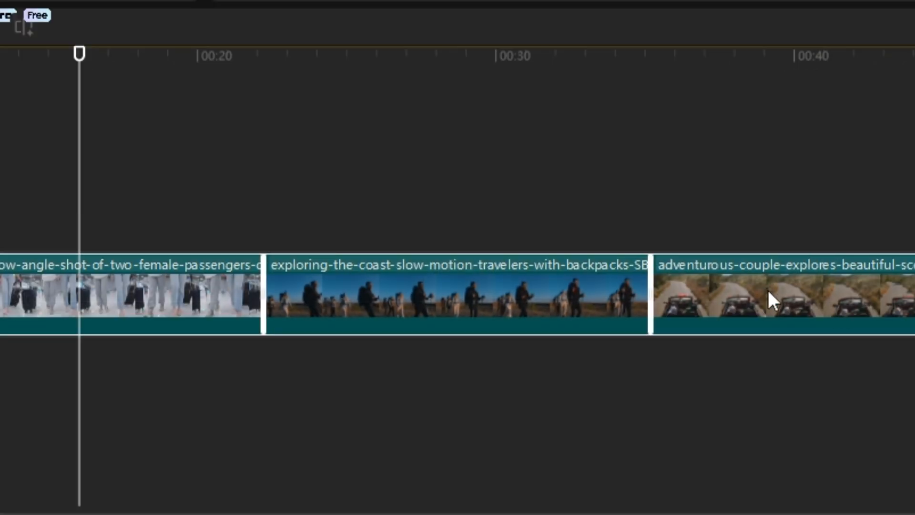
{"action": "left_click_drag", "start_coordinate": [579, 401], "coordinate": [658, 402]}
{"action": "left_click", "coordinate": [524, 204]}
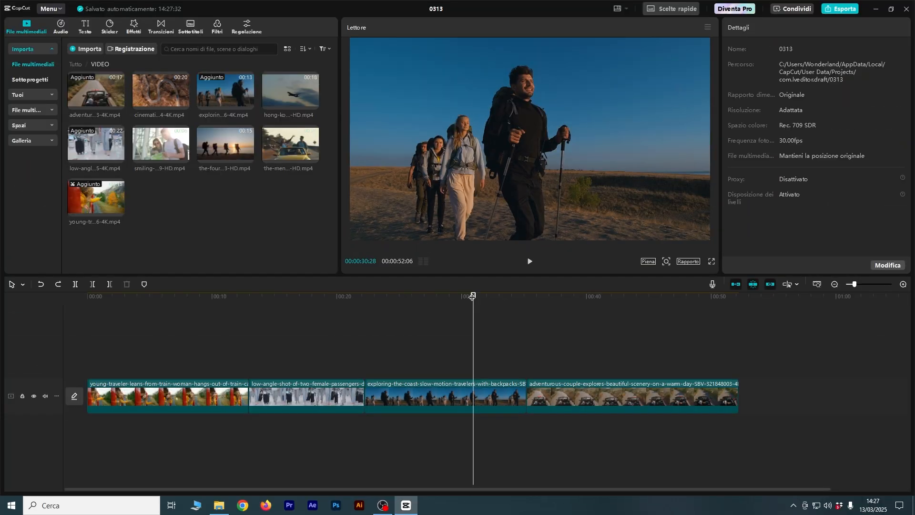
{"action": "left_click_drag", "start_coordinate": [523, 59], "coordinate": [494, 68]}
{"action": "left_click_drag", "start_coordinate": [461, 300], "coordinate": [221, 433]}
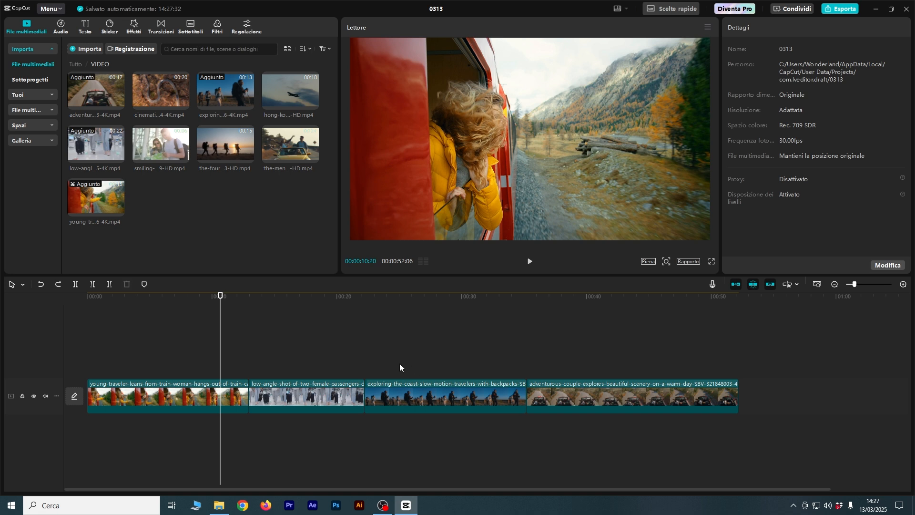
Delete the airport passengers clip from between its neighbours, and undo the deletion.
{"action": "left_click", "coordinate": [337, 394]}
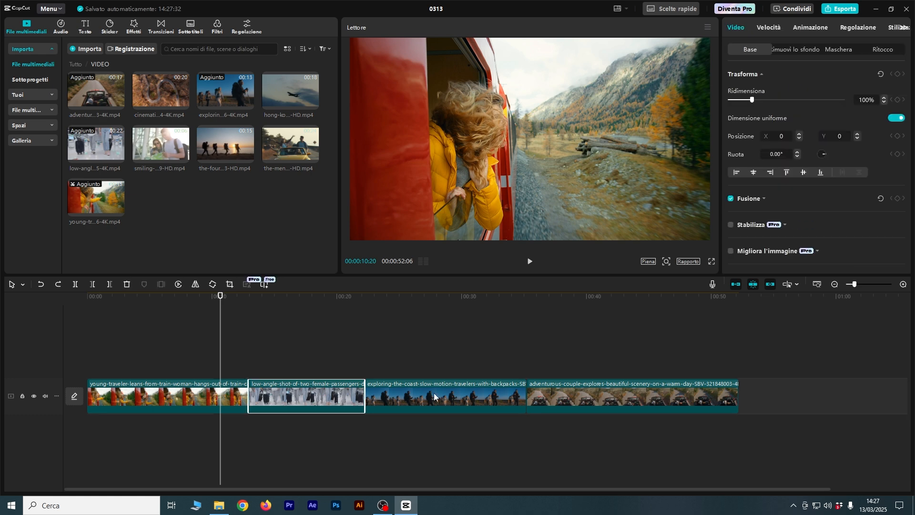
{"action": "left_click", "coordinate": [263, 305]}
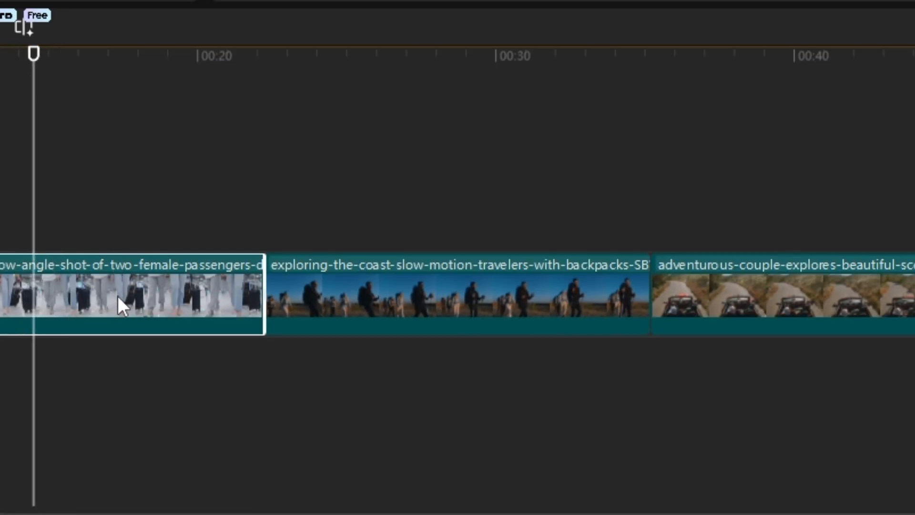
{"action": "key", "text": "Delete"}
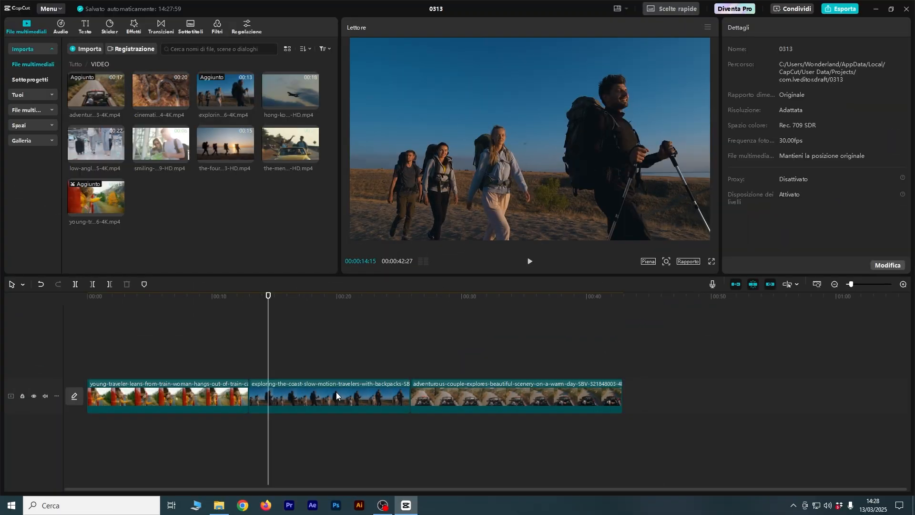
{"action": "key", "text": "ctrl+z"}
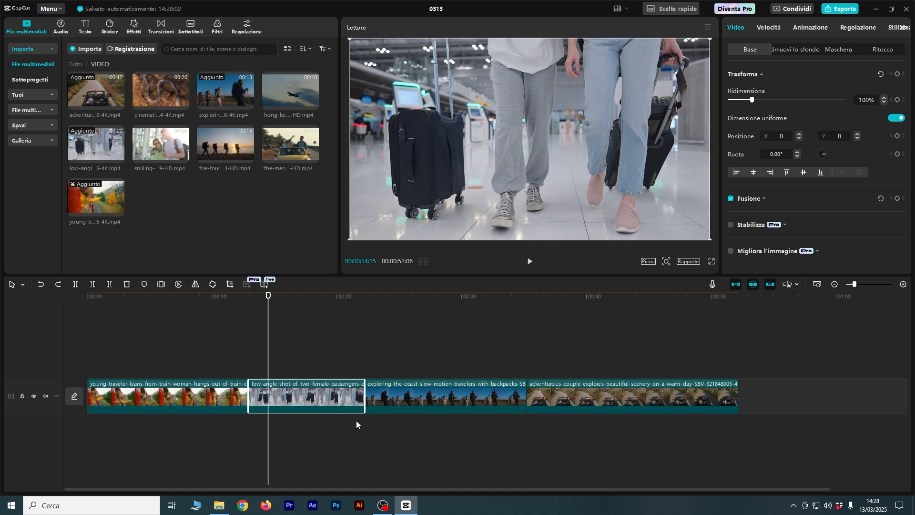
Turn off the main track magnet and move the adventurous-couple clip to start at about 45 seconds.
{"action": "left_click_drag", "start_coordinate": [458, 354], "coordinate": [694, 399]}
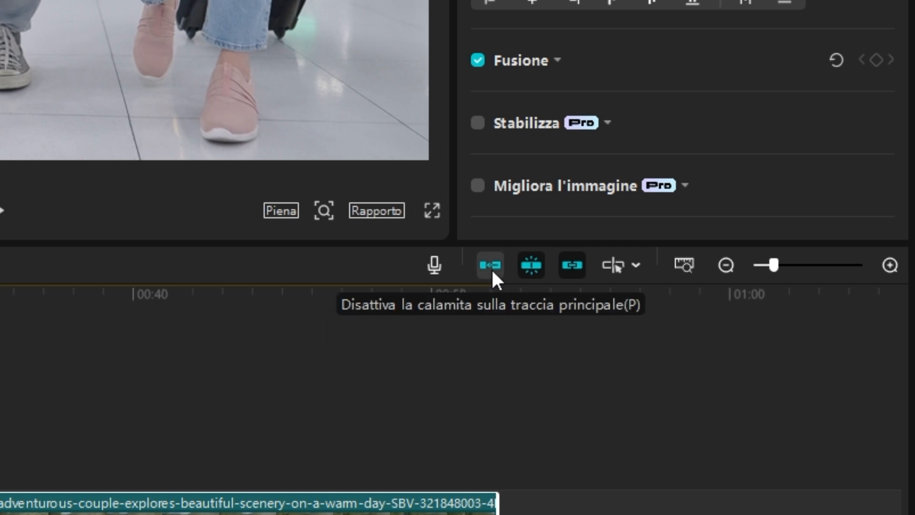
{"action": "left_click", "coordinate": [491, 265]}
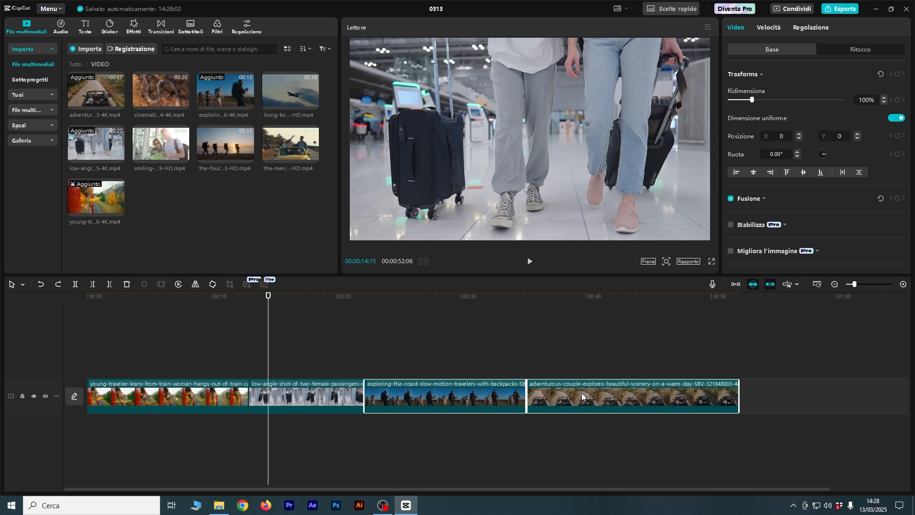
{"action": "left_click", "coordinate": [582, 396]}
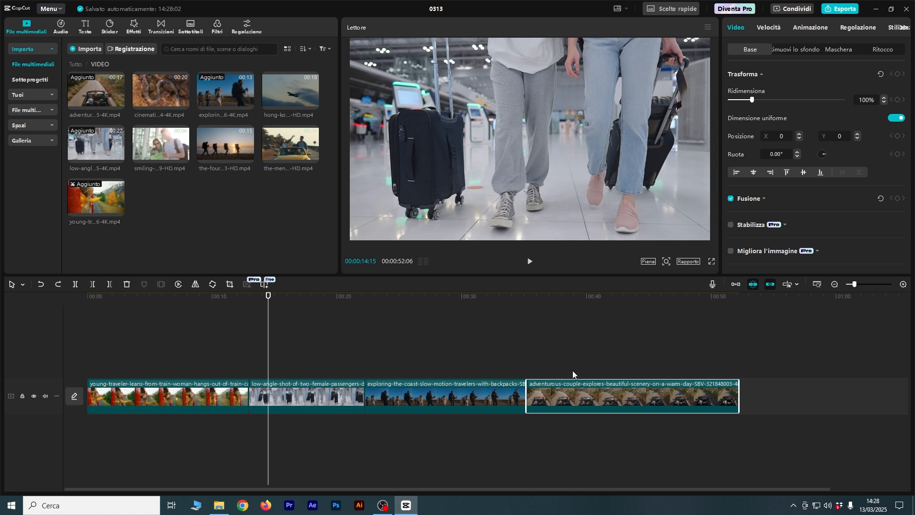
{"action": "left_click_drag", "start_coordinate": [574, 400], "coordinate": [666, 410]}
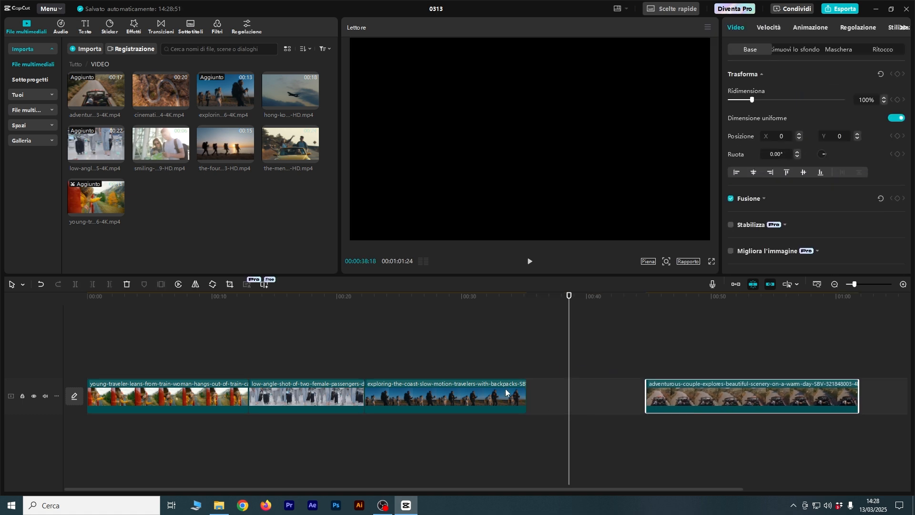
Space out the airport passengers and coast clips, starting the airport clip at about 15.5 seconds and leaving gaps around both.
{"action": "left_click_drag", "start_coordinate": [506, 391], "coordinate": [555, 392]}
{"action": "left_click_drag", "start_coordinate": [329, 398], "coordinate": [359, 398]}
{"action": "left_click_drag", "start_coordinate": [275, 303], "coordinate": [353, 400]}
{"action": "left_click_drag", "start_coordinate": [478, 398], "coordinate": [524, 400]}
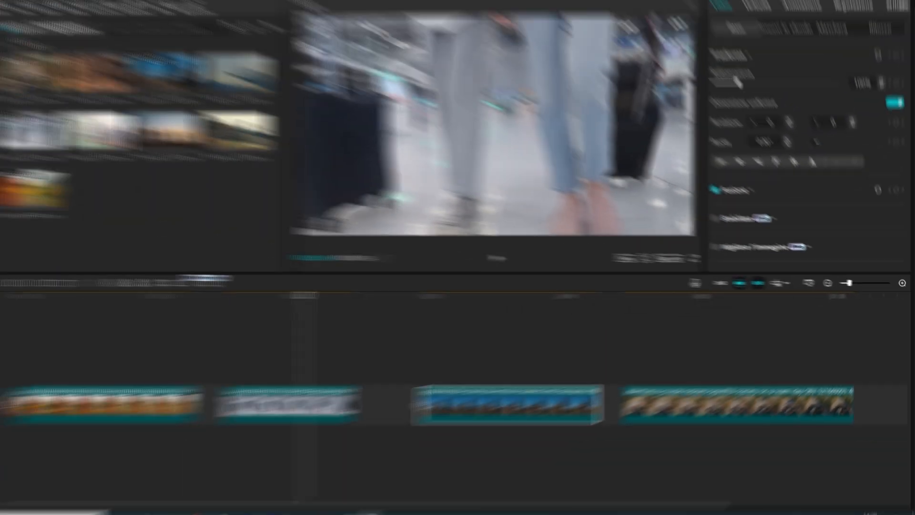
{"action": "left_click_drag", "start_coordinate": [489, 399], "coordinate": [444, 408]}
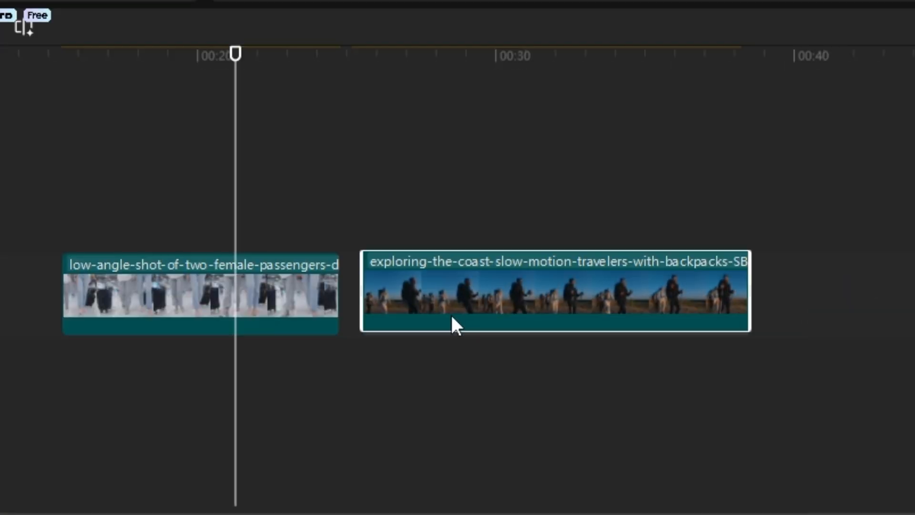
Disable automatic snapping and try placing the coast clip close to the end of the airport passengers clip.
{"action": "left_click_drag", "start_coordinate": [451, 318], "coordinate": [484, 318]}
{"action": "left_click_drag", "start_coordinate": [448, 240], "coordinate": [457, 296]}
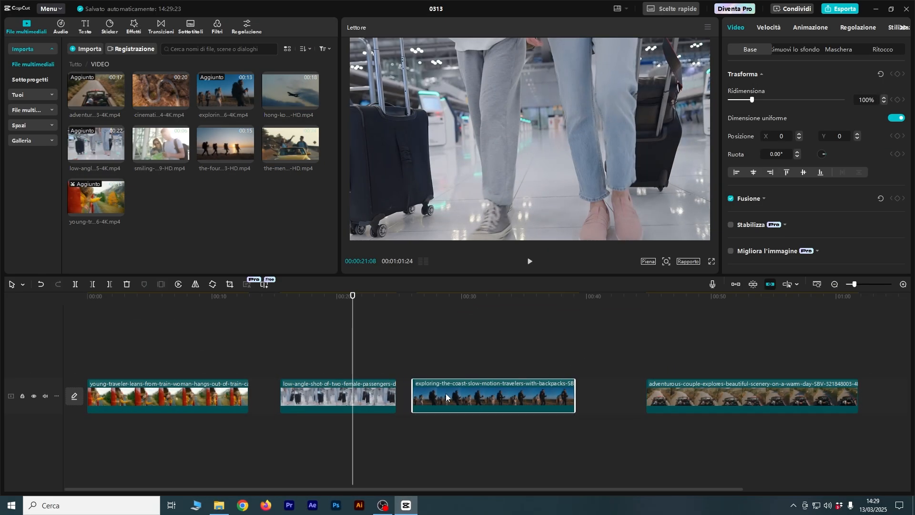
{"action": "left_click_drag", "start_coordinate": [446, 394], "coordinate": [459, 399]}
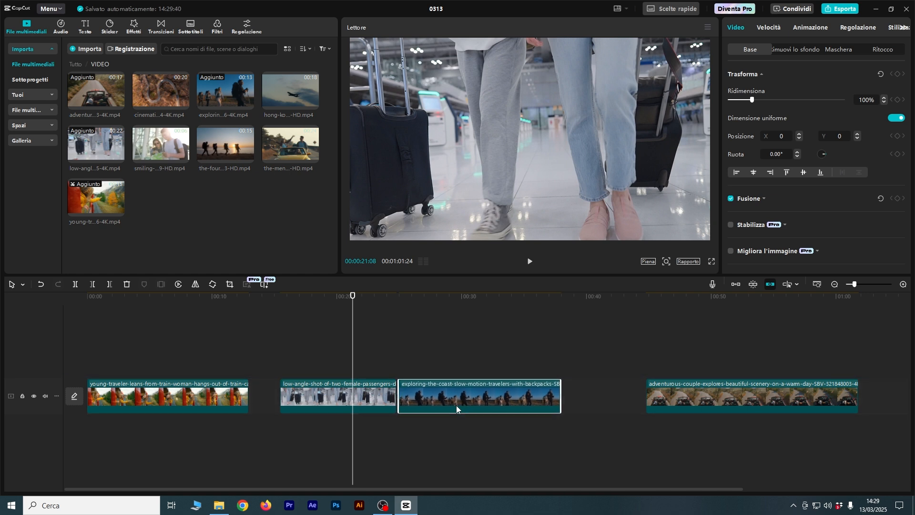
{"action": "mouse_move", "coordinate": [455, 405]}
{"action": "left_mouse_down"}
{"action": "mouse_move", "coordinate": [424, 398]}
{"action": "mouse_move", "coordinate": [466, 395]}
{"action": "left_mouse_up"}
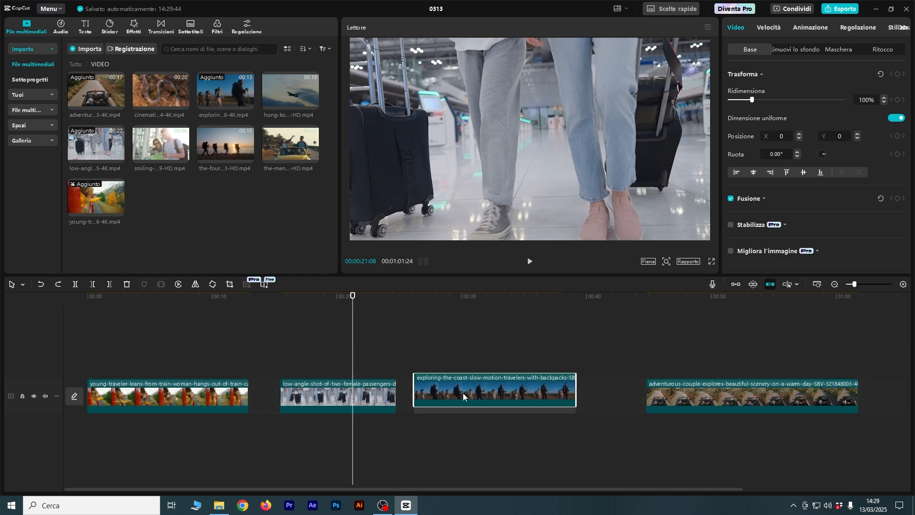
Re-enable automatic snapping and move the coast clip to about 27 seconds and the adventurous-couple clip to about 42 seconds.
{"action": "left_click", "coordinate": [751, 285]}
{"action": "left_click_drag", "start_coordinate": [496, 399], "coordinate": [520, 395]}
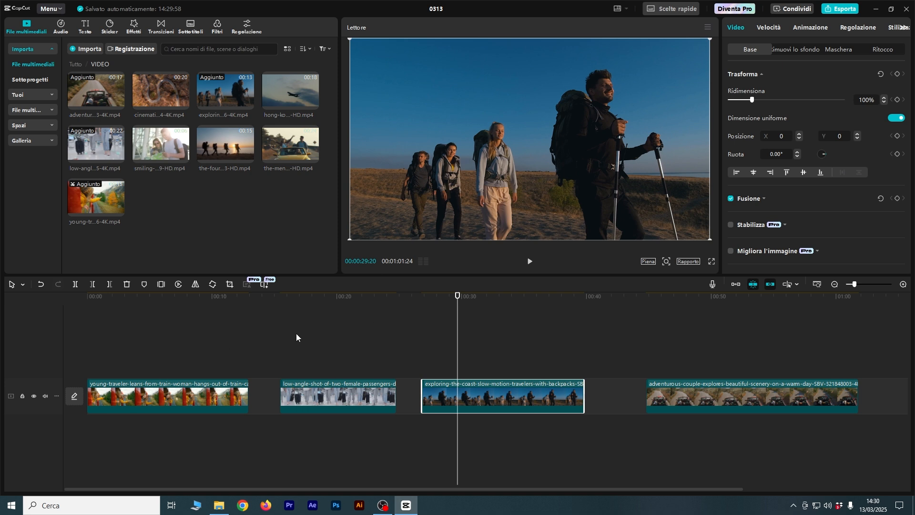
{"action": "left_click_drag", "start_coordinate": [731, 388], "coordinate": [700, 399]}
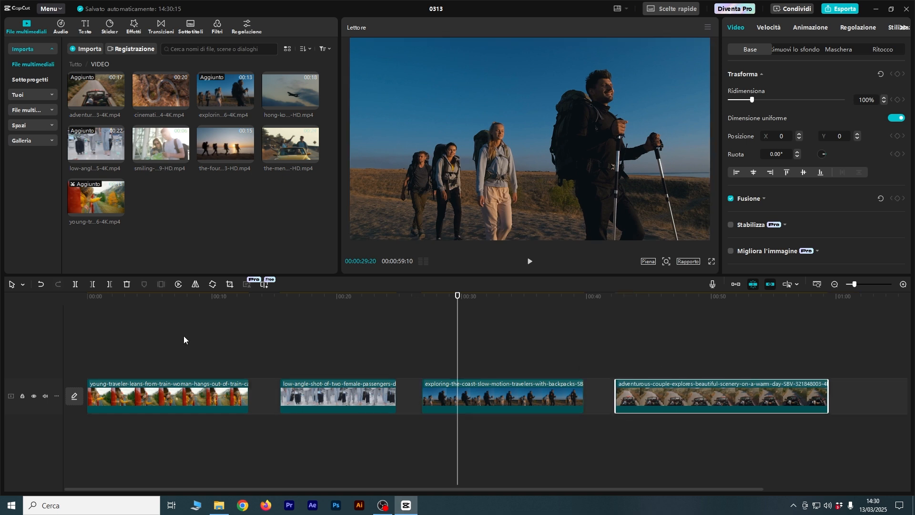
Place the cinematic aerial camper clip on a track above the train clip at about 6 seconds, shortened to about 9 seconds.
{"action": "left_click_drag", "start_coordinate": [134, 91], "coordinate": [160, 365]}
{"action": "left_click_drag", "start_coordinate": [404, 359], "coordinate": [266, 359]}
Preview the timeline before and over the aerial clip to compare the upper and lower tracks.
{"action": "left_click", "coordinate": [127, 296]}
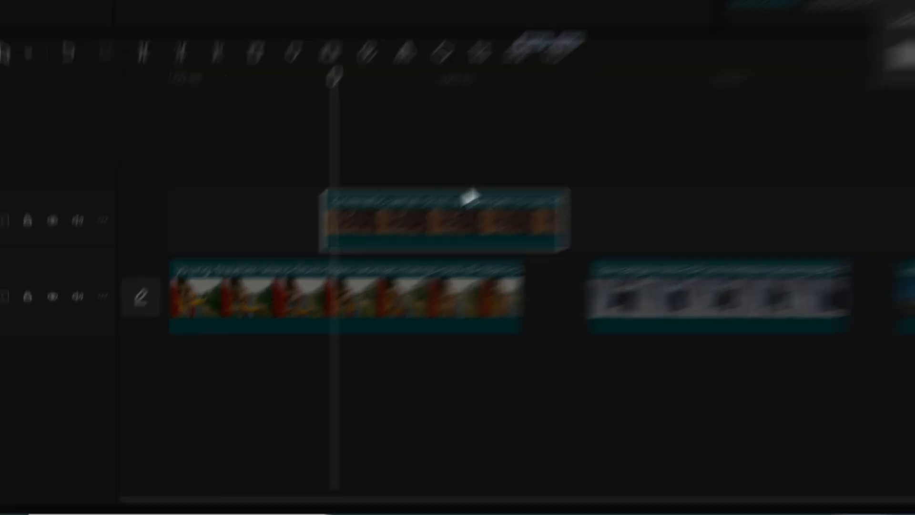
{"action": "left_click", "coordinate": [457, 285]}
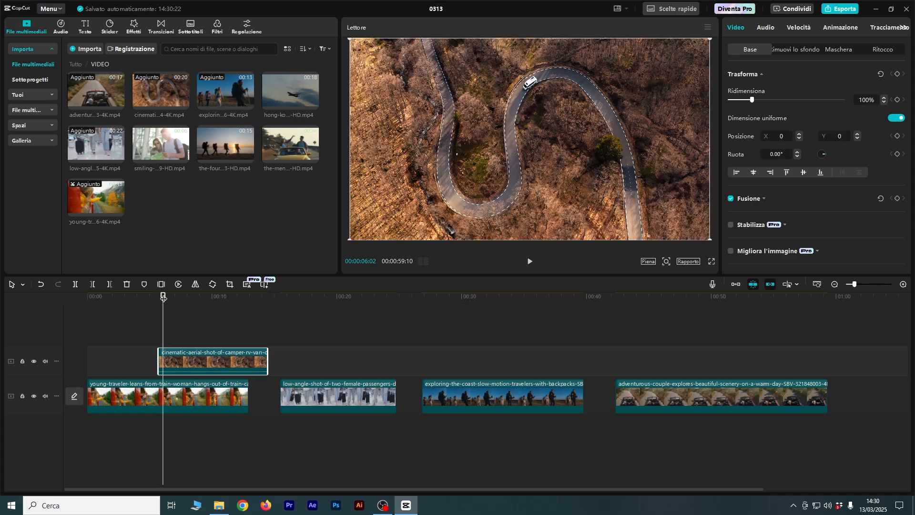
{"action": "left_click", "coordinate": [174, 328]}
{"action": "left_click", "coordinate": [190, 329]}
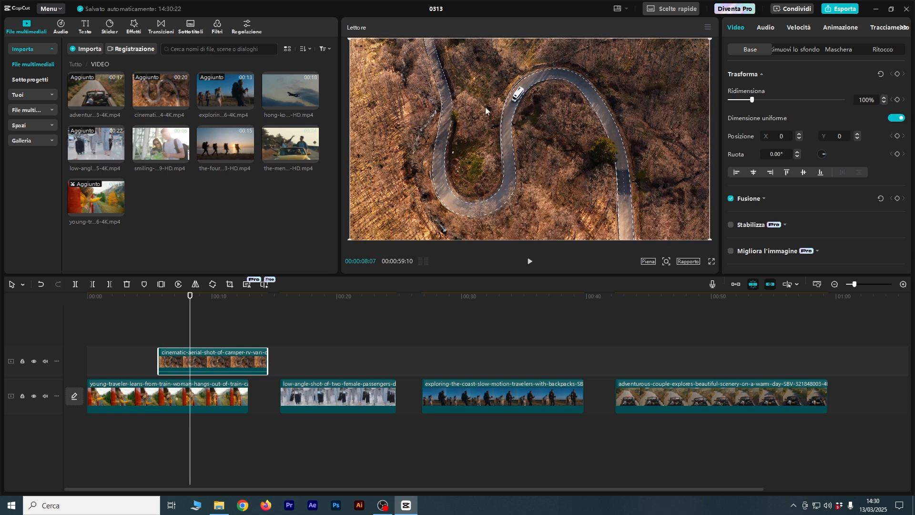
{"action": "left_click_drag", "start_coordinate": [151, 298], "coordinate": [149, 319]}
{"action": "left_click", "coordinate": [529, 226]}
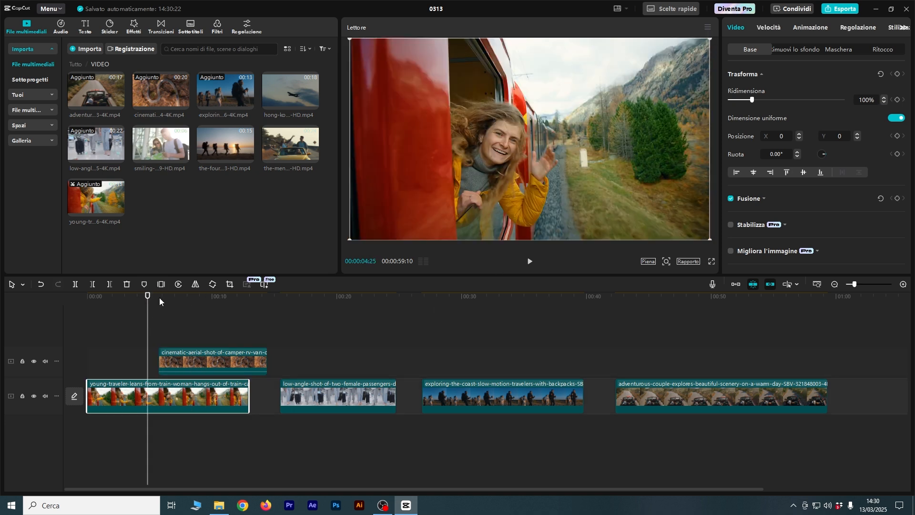
{"action": "left_click", "coordinate": [217, 298]}
Shift the train clip together with its linked aerial clip, placing the aerial clip at about 6.5 seconds above it.
{"action": "left_click_drag", "start_coordinate": [214, 362], "coordinate": [209, 362]}
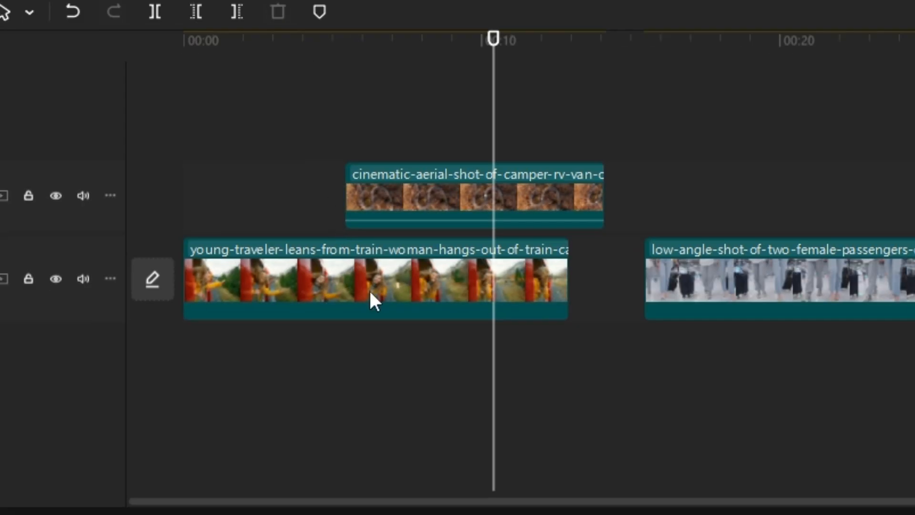
{"action": "left_click", "coordinate": [370, 292]}
{"action": "mouse_move", "coordinate": [392, 299]}
{"action": "left_mouse_down"}
{"action": "mouse_move", "coordinate": [429, 299]}
{"action": "mouse_move", "coordinate": [408, 304]}
{"action": "left_mouse_up"}
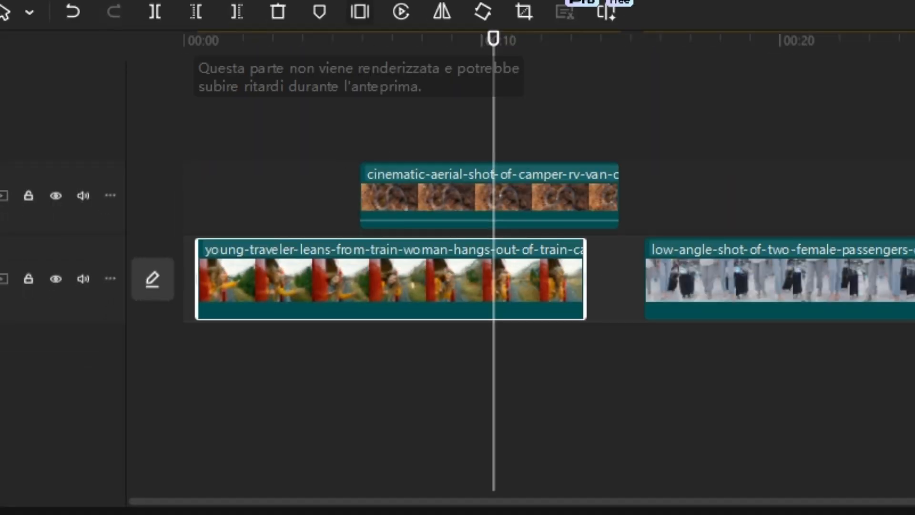
{"action": "left_click_drag", "start_coordinate": [378, 292], "coordinate": [355, 278]}
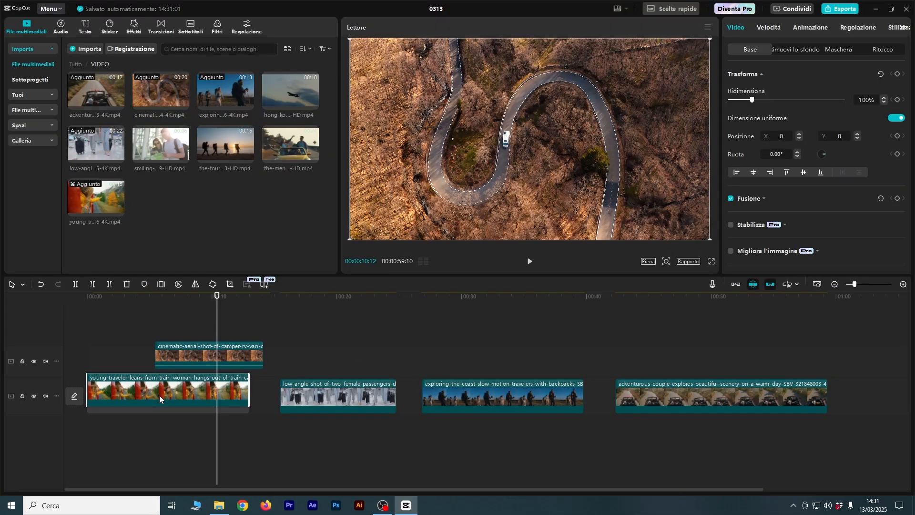
{"action": "left_click_drag", "start_coordinate": [160, 396], "coordinate": [160, 397]}
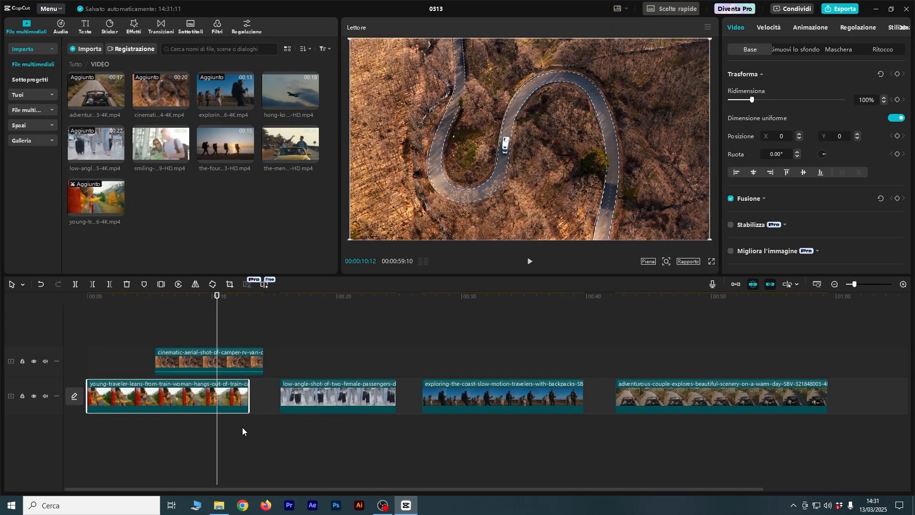
{"action": "mouse_move", "coordinate": [215, 360]}
{"action": "left_mouse_down"}
{"action": "mouse_move", "coordinate": [255, 353]}
{"action": "mouse_move", "coordinate": [222, 361]}
{"action": "mouse_move", "coordinate": [234, 351]}
{"action": "mouse_move", "coordinate": [224, 363]}
{"action": "left_mouse_up"}
{"action": "left_click_drag", "start_coordinate": [203, 398], "coordinate": [205, 396]}
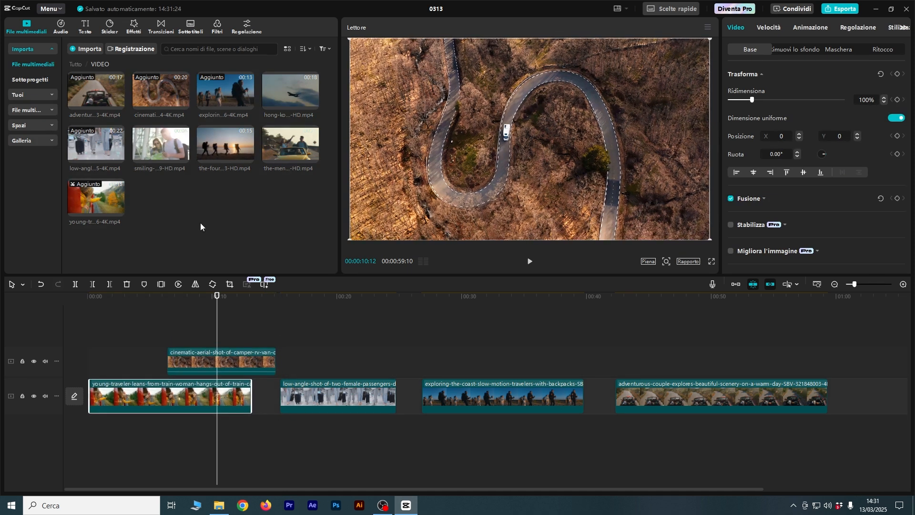
Try moving the airport passengers clip to a third track, and shift the train and aerial clips below it.
{"action": "left_click_drag", "start_coordinate": [314, 388], "coordinate": [253, 328]}
{"action": "left_click_drag", "start_coordinate": [218, 402], "coordinate": [266, 398]}
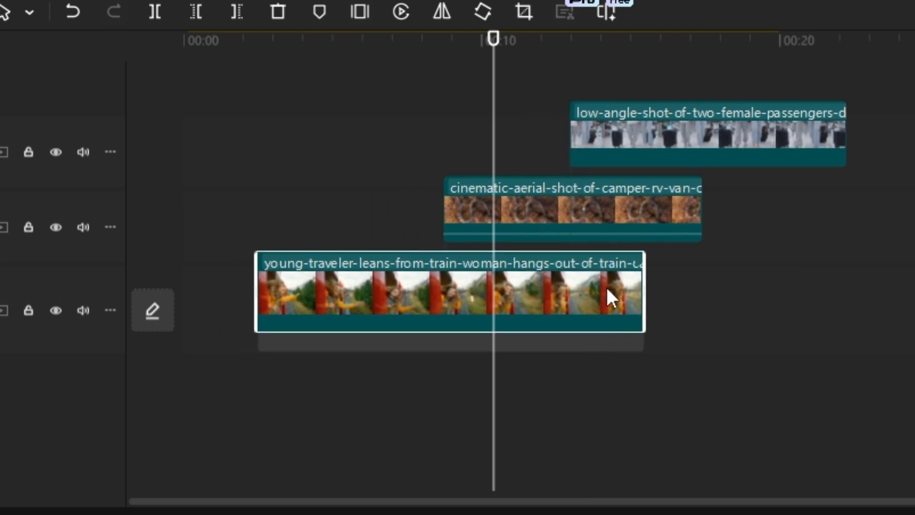
{"action": "left_click_drag", "start_coordinate": [611, 284], "coordinate": [525, 299]}
{"action": "left_click_drag", "start_coordinate": [592, 225], "coordinate": [621, 220]}
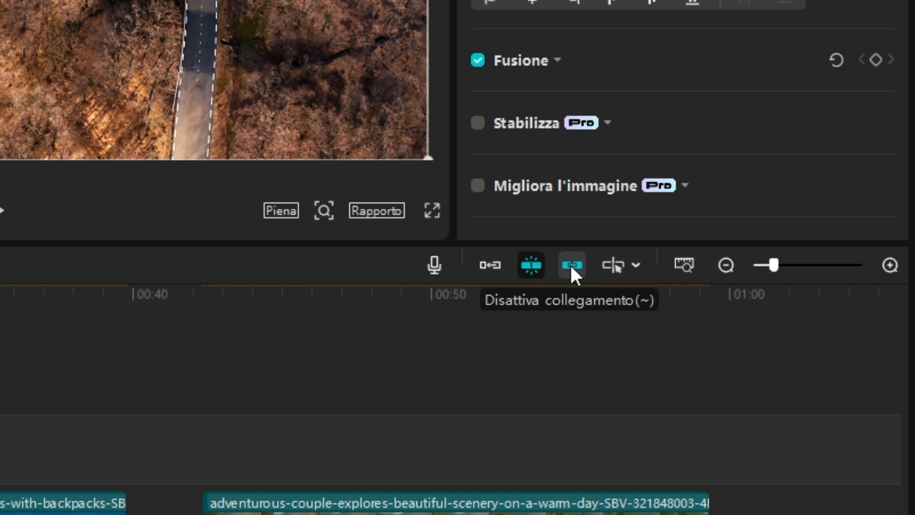
Turn off clip linking, and independently move the train clip to about 1.5 seconds and the aerial clip to about 7.7 seconds.
{"action": "left_click", "coordinate": [569, 263]}
{"action": "mouse_move", "coordinate": [172, 397]}
{"action": "left_mouse_down"}
{"action": "mouse_move", "coordinate": [510, 376]}
{"action": "mouse_move", "coordinate": [324, 375]}
{"action": "mouse_move", "coordinate": [187, 405]}
{"action": "mouse_move", "coordinate": [185, 395]}
{"action": "left_mouse_up"}
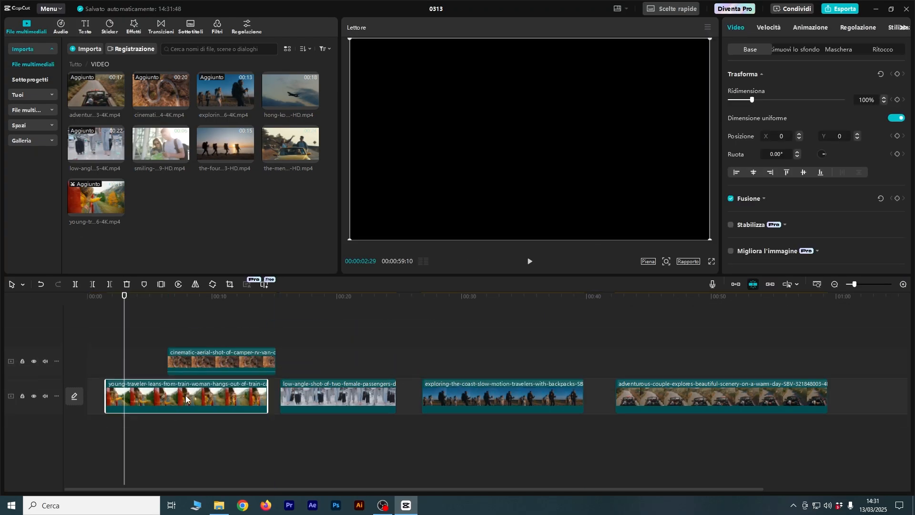
{"action": "mouse_move", "coordinate": [227, 368]}
{"action": "left_mouse_down"}
{"action": "mouse_move", "coordinate": [252, 359]}
{"action": "mouse_move", "coordinate": [242, 364]}
{"action": "left_mouse_up"}
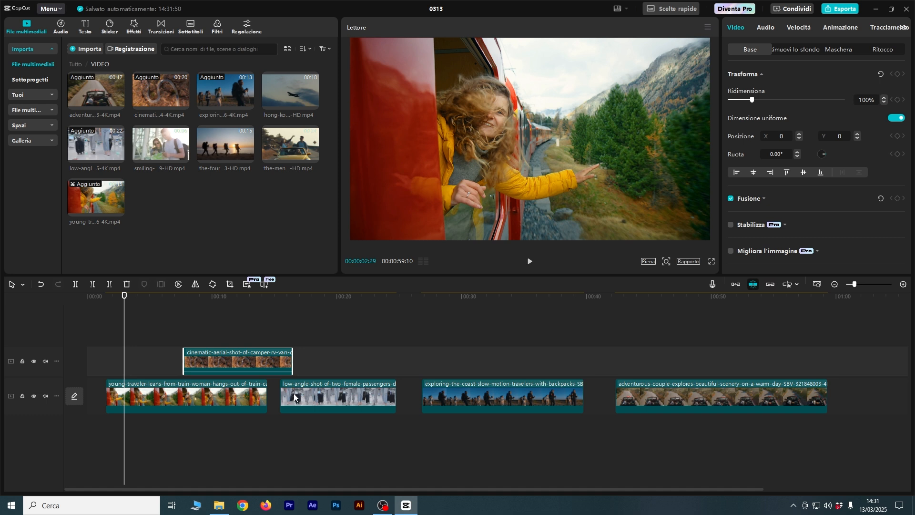
Preview the coast clip, and return the playhead to about 13 seconds over the aerial clip.
{"action": "left_click", "coordinate": [453, 298]}
{"action": "left_click", "coordinate": [256, 298]}
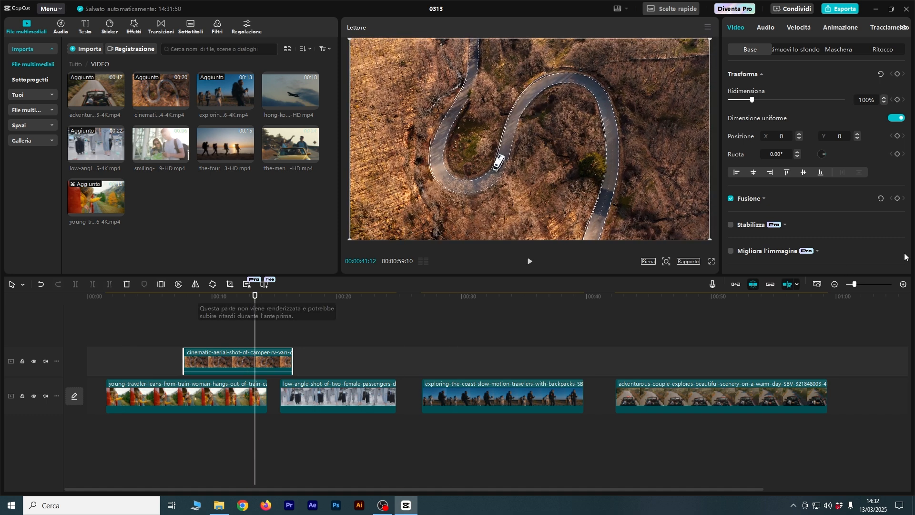
Turn off the timeline's preview axis and scrub the playhead through the clips from about 5 to 48 seconds.
{"action": "left_click", "coordinate": [788, 288]}
{"action": "left_click", "coordinate": [219, 298]}
{"action": "left_click", "coordinate": [151, 298]}
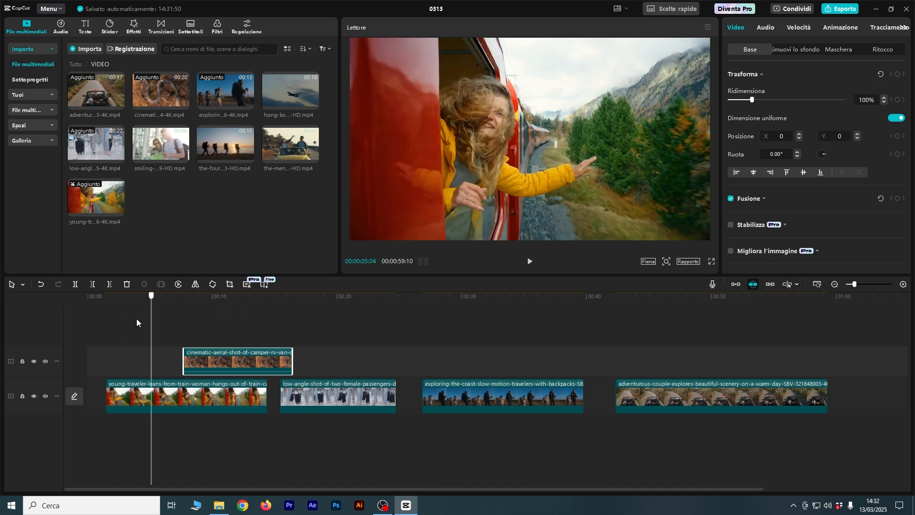
{"action": "left_click_drag", "start_coordinate": [200, 297], "coordinate": [693, 297]}
{"action": "left_click_drag", "start_coordinate": [749, 365], "coordinate": [447, 321]}
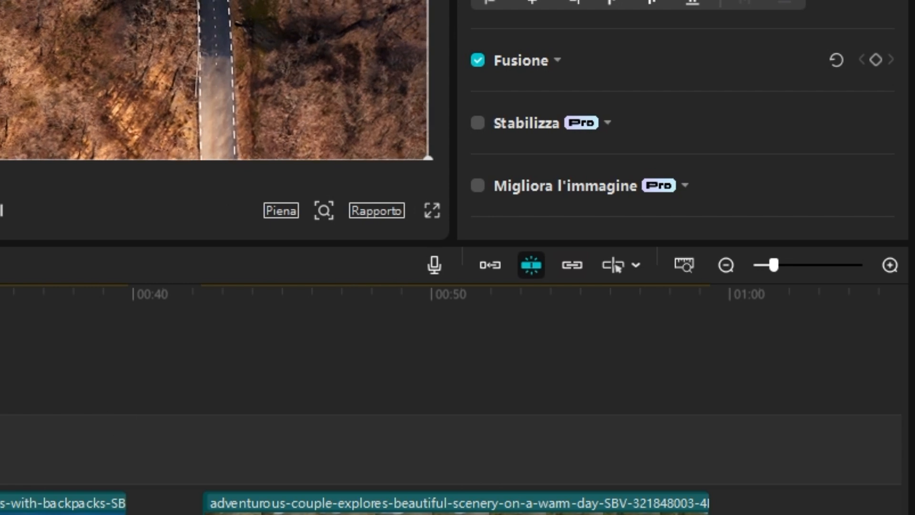
Turn on the preview axis to skim the coast and adventurous couple clips, and switch it off again.
{"action": "left_click", "coordinate": [607, 265]}
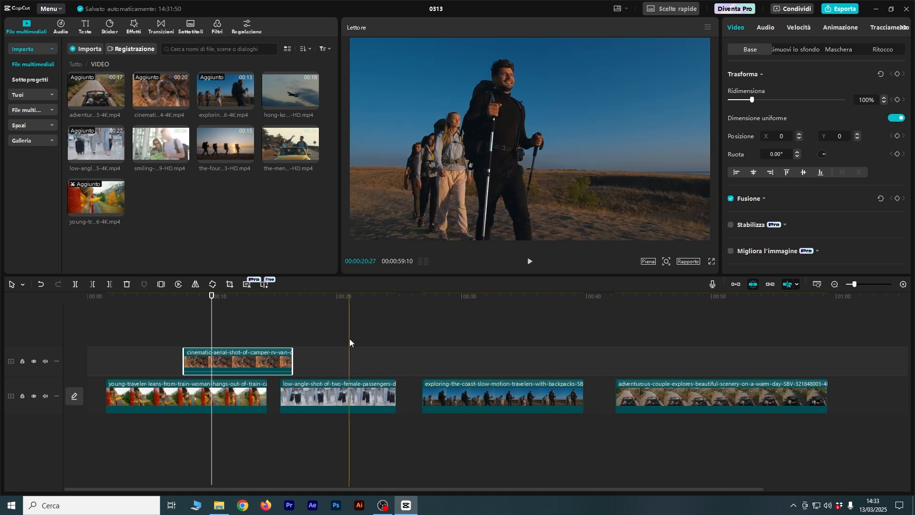
{"action": "left_click", "coordinate": [624, 396]}
{"action": "left_click", "coordinate": [461, 299]}
{"action": "left_click_drag", "start_coordinate": [463, 303], "coordinate": [535, 295]}
{"action": "left_click", "coordinate": [591, 296]}
{"action": "left_click", "coordinate": [629, 296]}
{"action": "left_click", "coordinate": [546, 296]}
{"action": "left_click", "coordinate": [786, 284]}
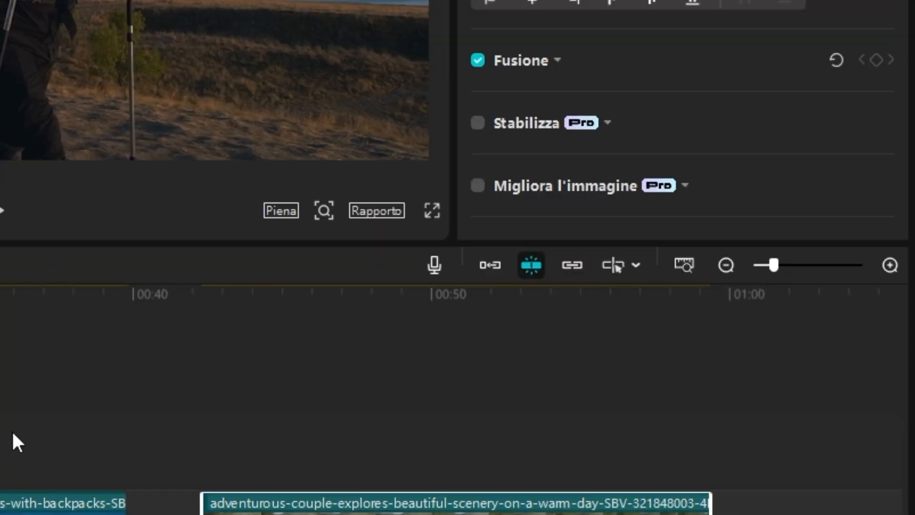
Zoom in on the timeline, fit the whole sequence to the view, and return the playhead to the beginning.
{"action": "mouse_move", "coordinate": [773, 265]}
{"action": "left_mouse_down"}
{"action": "mouse_move", "coordinate": [759, 265]}
{"action": "mouse_move", "coordinate": [787, 265]}
{"action": "left_mouse_up"}
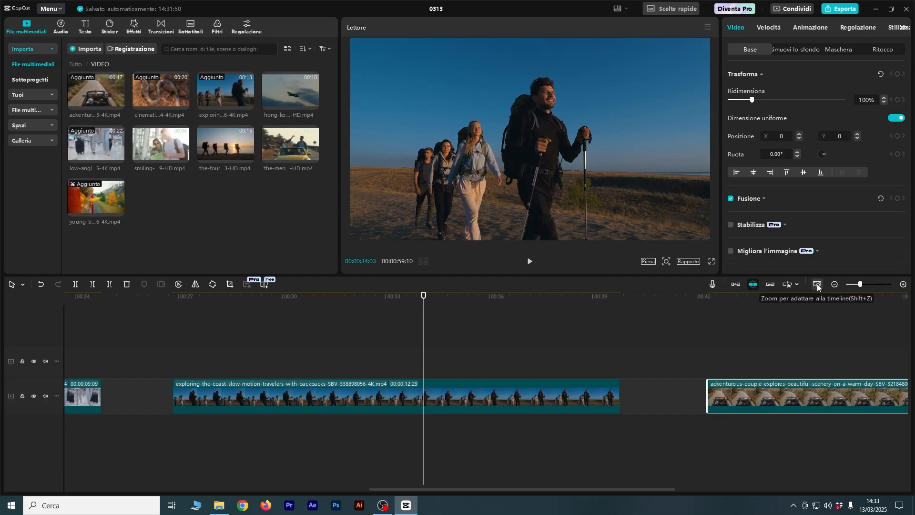
{"action": "left_click", "coordinate": [816, 284]}
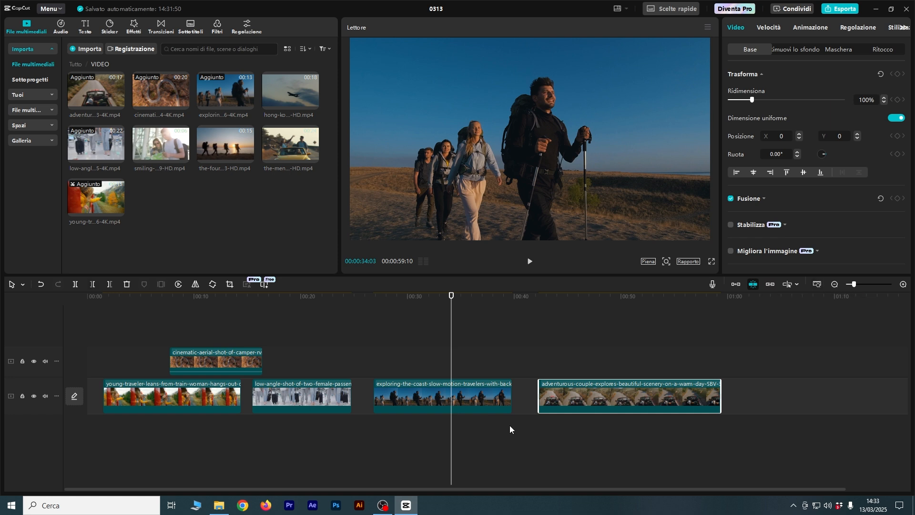
{"action": "left_click", "coordinate": [207, 296]}
{"action": "left_click_drag", "start_coordinate": [207, 296], "coordinate": [88, 334]}
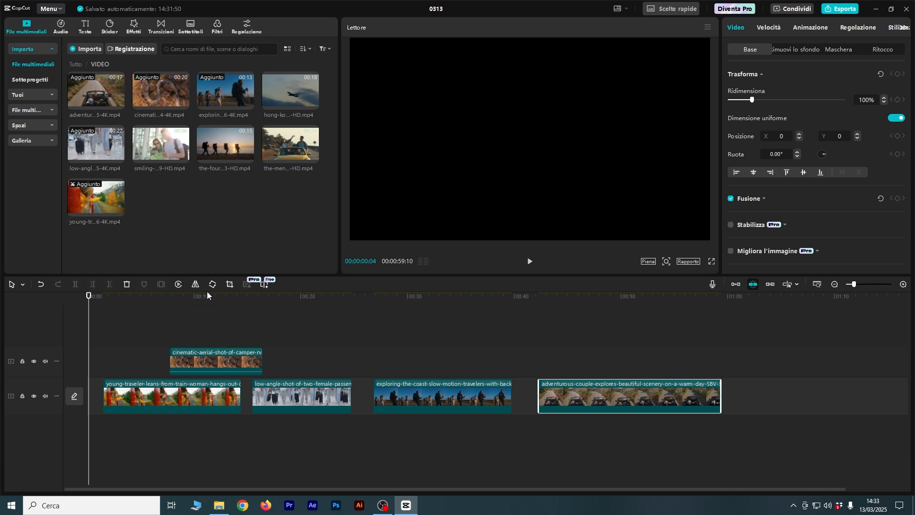
Shift all clips about 16 seconds later together, and place the aerial clip at the start of the main track.
{"action": "key", "text": "ctrl+a"}
{"action": "left_click_drag", "start_coordinate": [178, 401], "coordinate": [353, 395]}
{"action": "left_click", "coordinate": [380, 448]}
{"action": "left_click_drag", "start_coordinate": [378, 348], "coordinate": [123, 394]}
Play the aerial clip from its start, pause at 00:00:05:19, and extend the clip's end to about 11 seconds.
{"action": "left_click", "coordinate": [120, 301]}
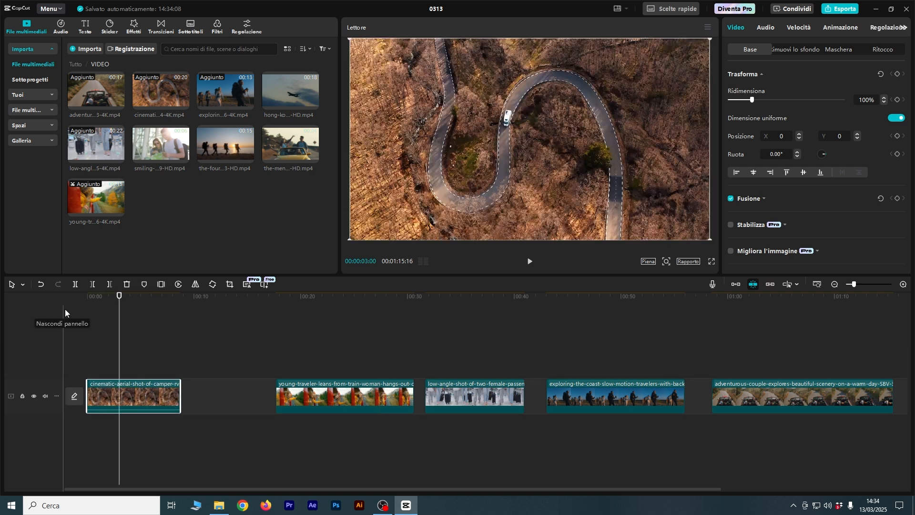
{"action": "left_click", "coordinate": [88, 296]}
{"action": "key", "text": "space"}
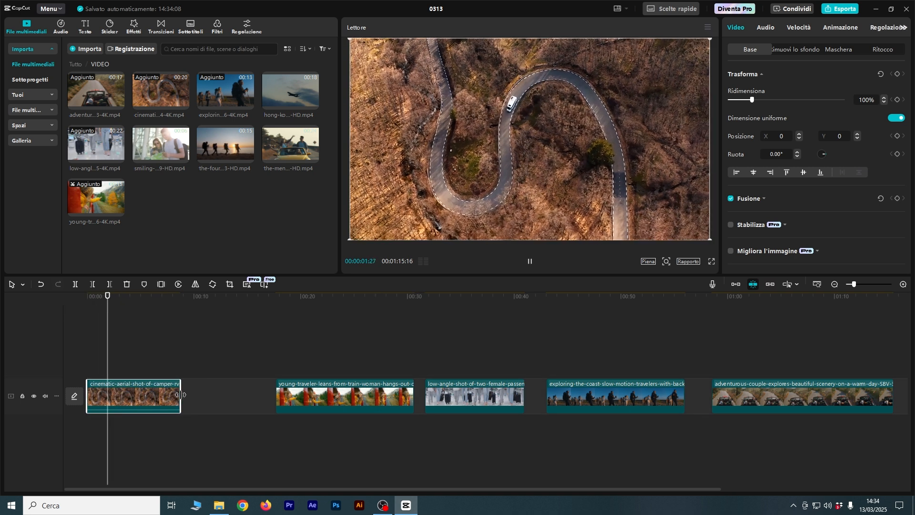
{"action": "key", "text": "space"}
{"action": "left_click_drag", "start_coordinate": [402, 278], "coordinate": [468, 284]}
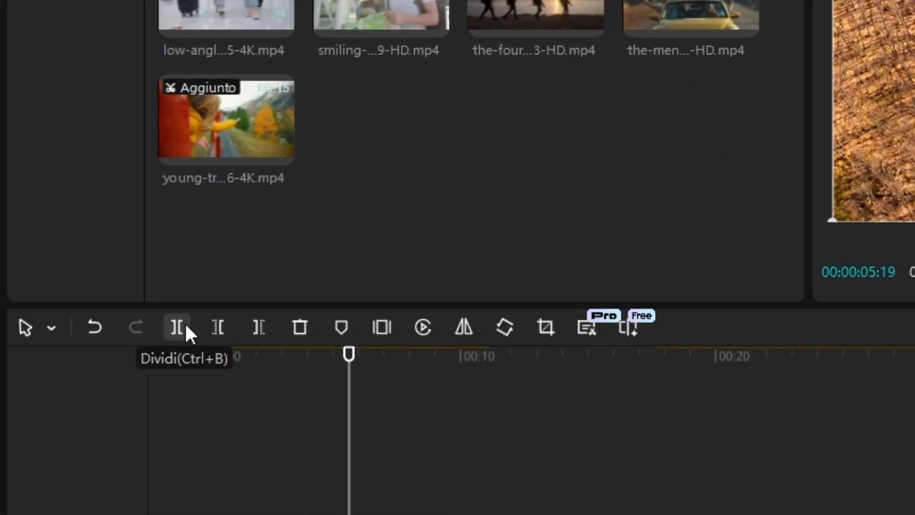
Split the aerial clip at 00:00:05:19, and delete its second part after repositioning it on the timeline.
{"action": "left_click", "coordinate": [185, 324]}
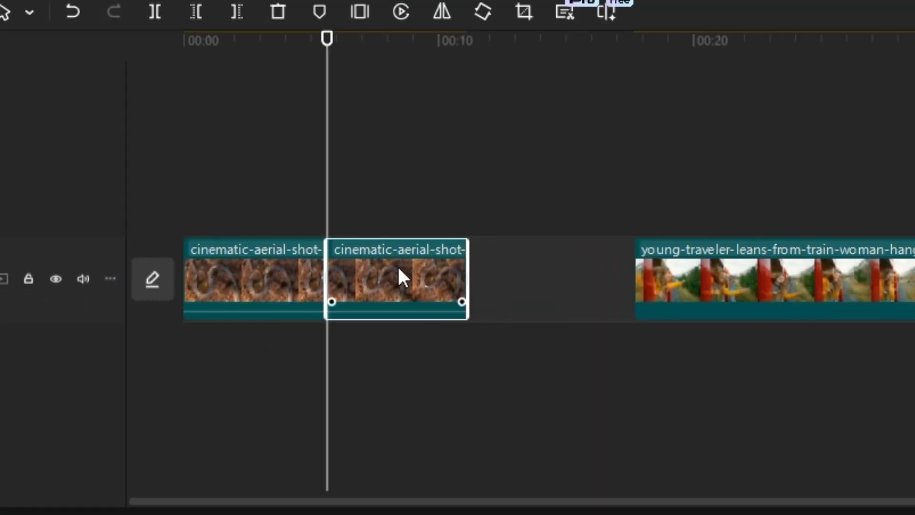
{"action": "left_click_drag", "start_coordinate": [398, 278], "coordinate": [914, 146]}
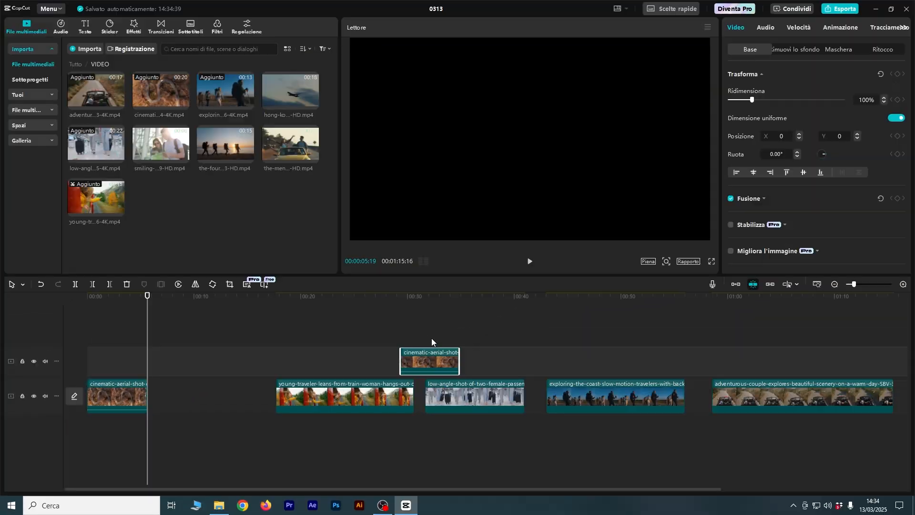
{"action": "left_click_drag", "start_coordinate": [431, 339], "coordinate": [213, 385]}
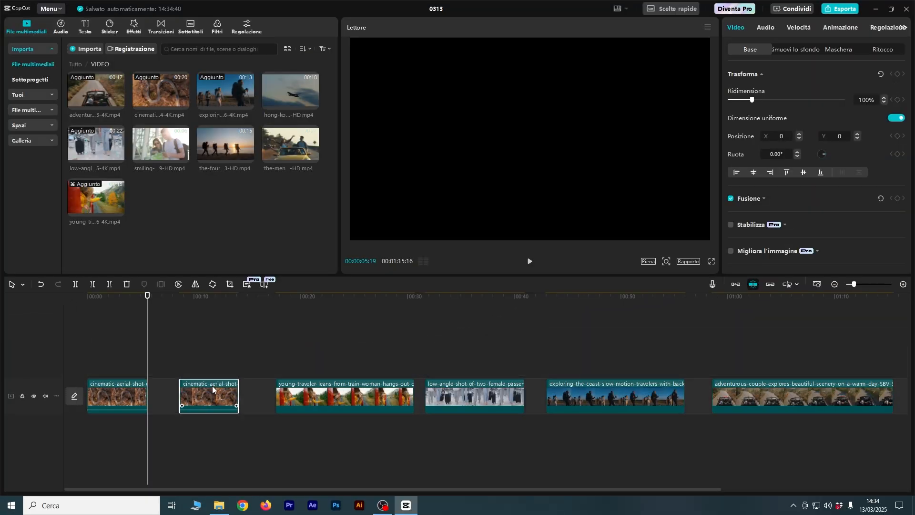
{"action": "key", "text": "Delete"}
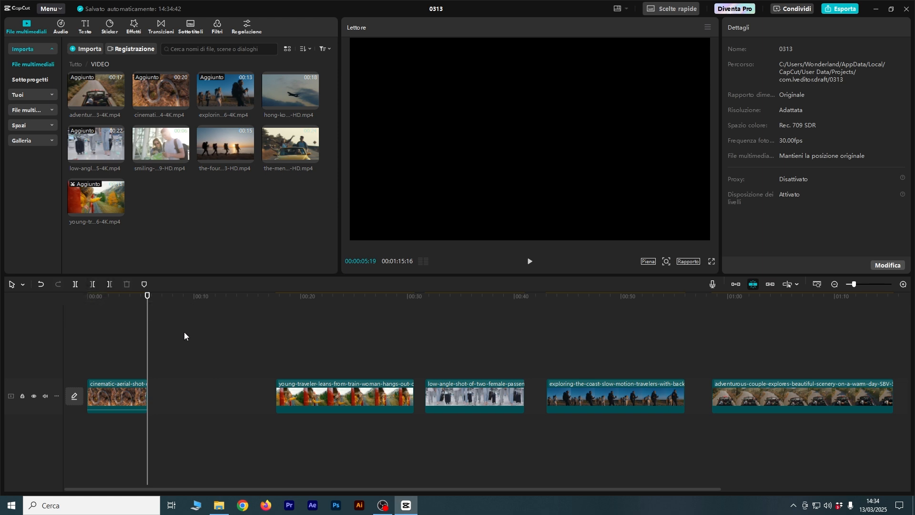
Undo the deletion, the moves and the split of the aerial clip.
{"action": "key", "text": "ctrl+z"}
{"action": "key", "text": "ctrl+z"}
{"action": "key", "text": "ctrl+z"}
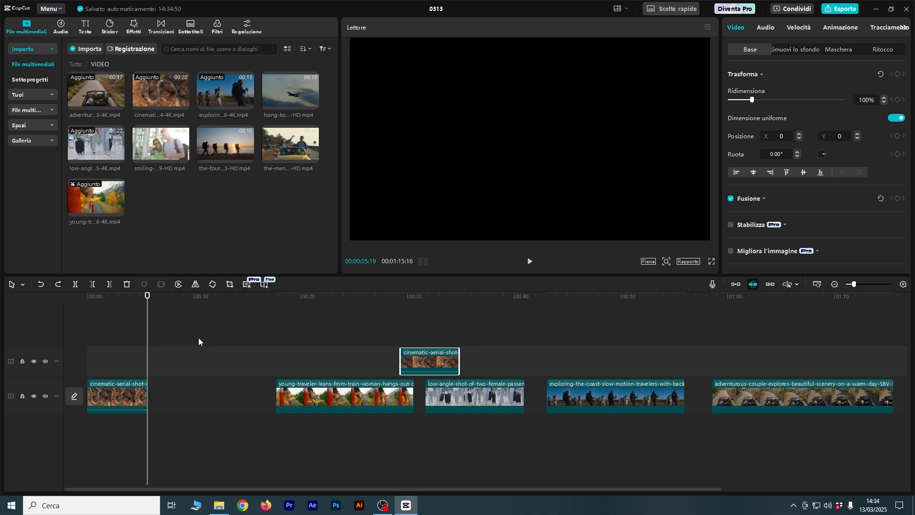
{"action": "key", "text": "ctrl+z"}
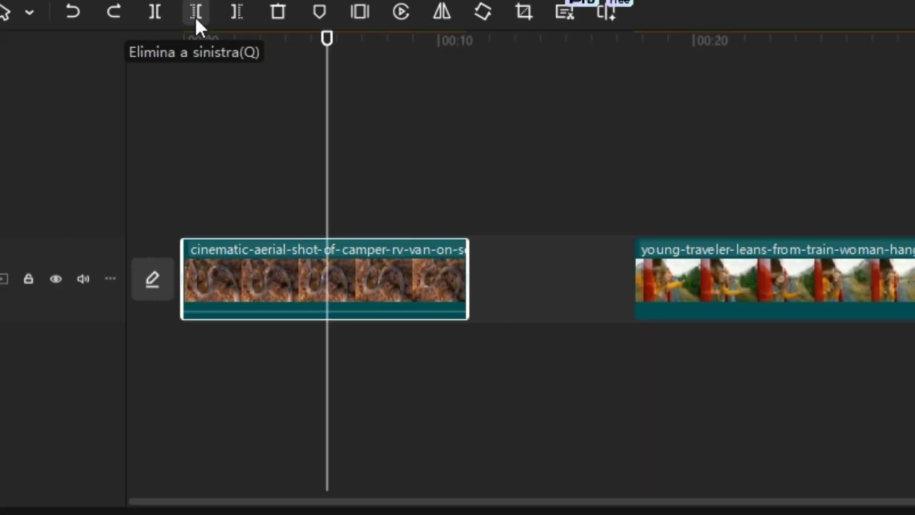
Try trimming away the aerial clip's parts before and after the playhead in turn, undoing each trim.
{"action": "left_click", "coordinate": [194, 15]}
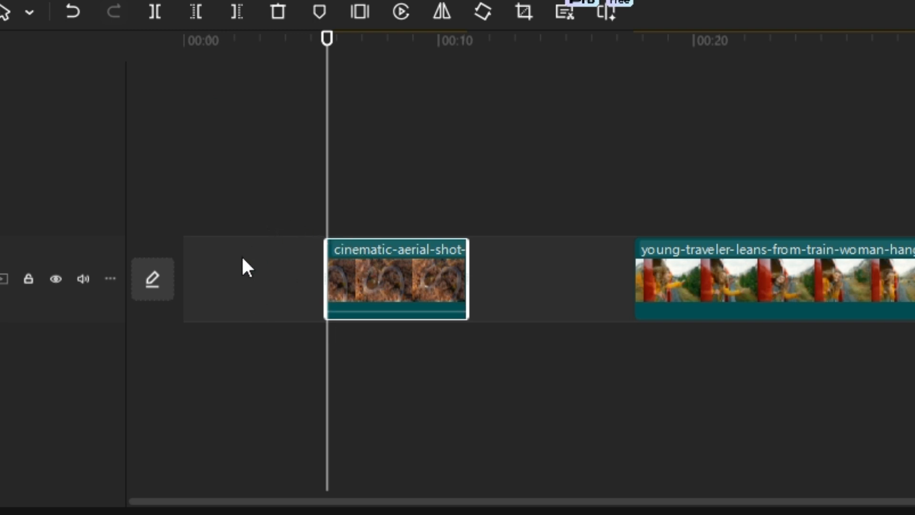
{"action": "key", "text": "ctrl+z"}
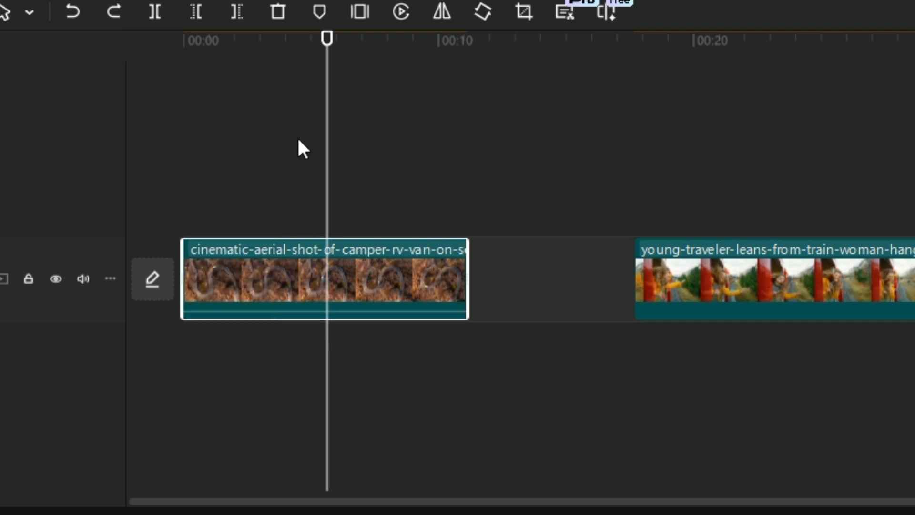
{"action": "left_click", "coordinate": [236, 11]}
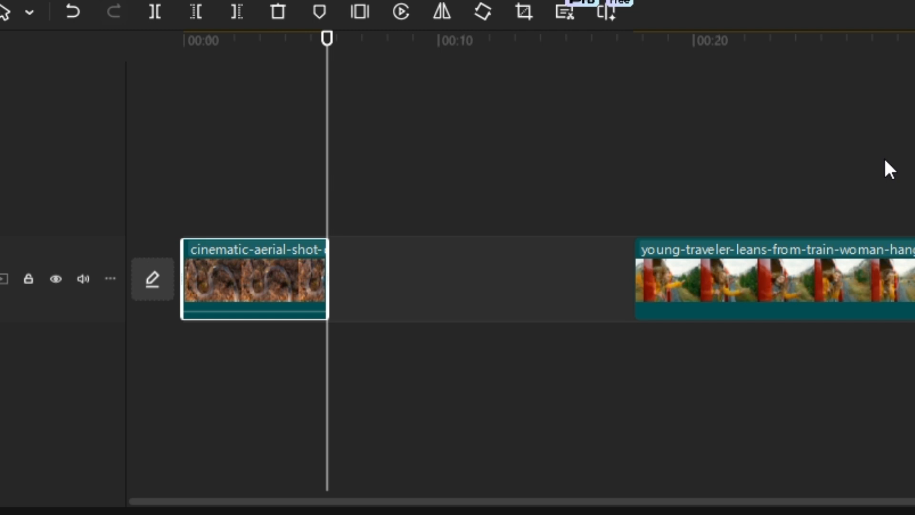
{"action": "key", "text": "ctrl+z"}
{"action": "key", "text": "q"}
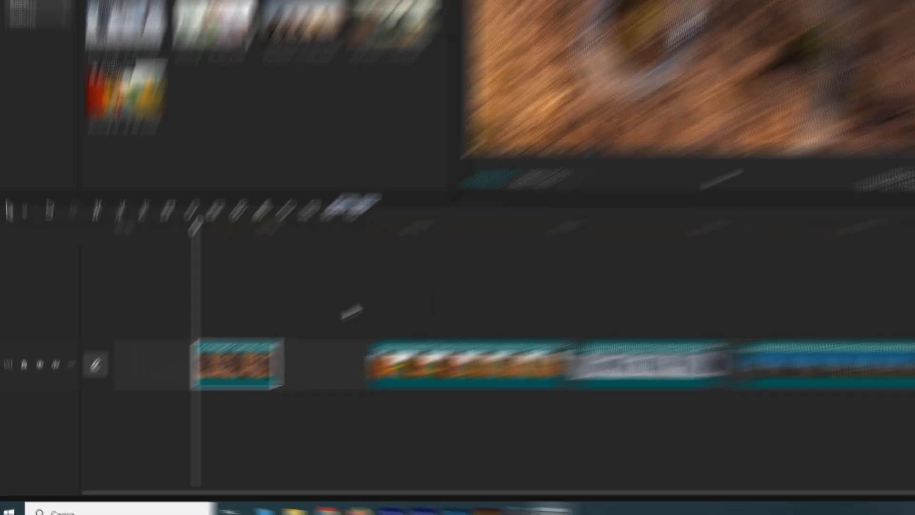
{"action": "key", "text": "ctrl+z"}
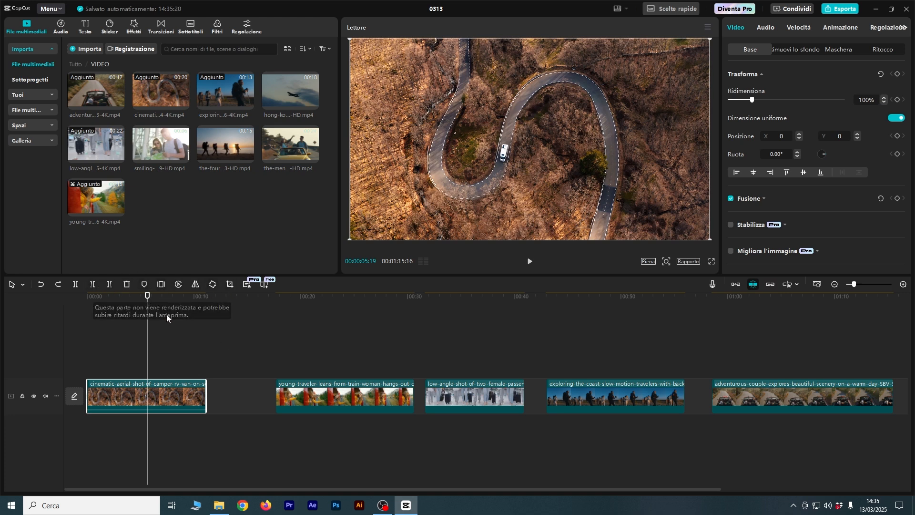
Move the playhead to 00:00:06:02 and try adding a marker to the aerial clip.
{"action": "left_click", "coordinate": [152, 297]}
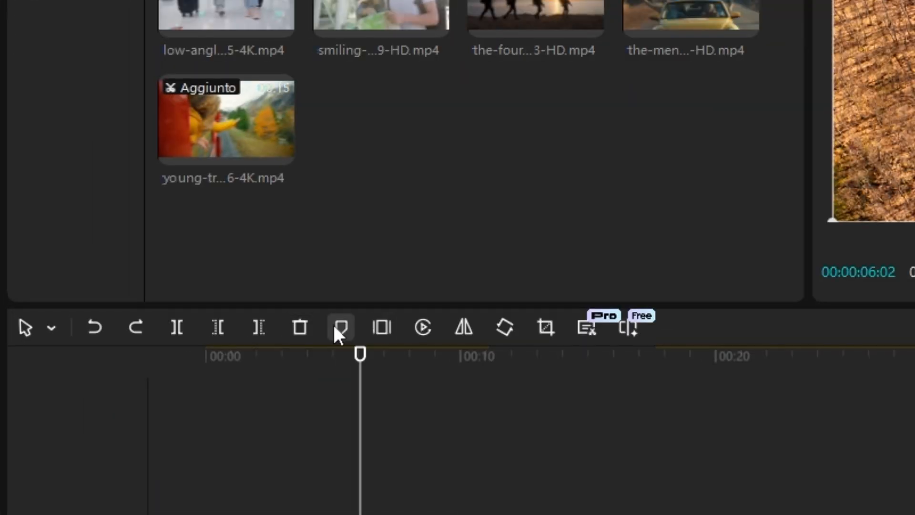
{"action": "left_click", "coordinate": [341, 328]}
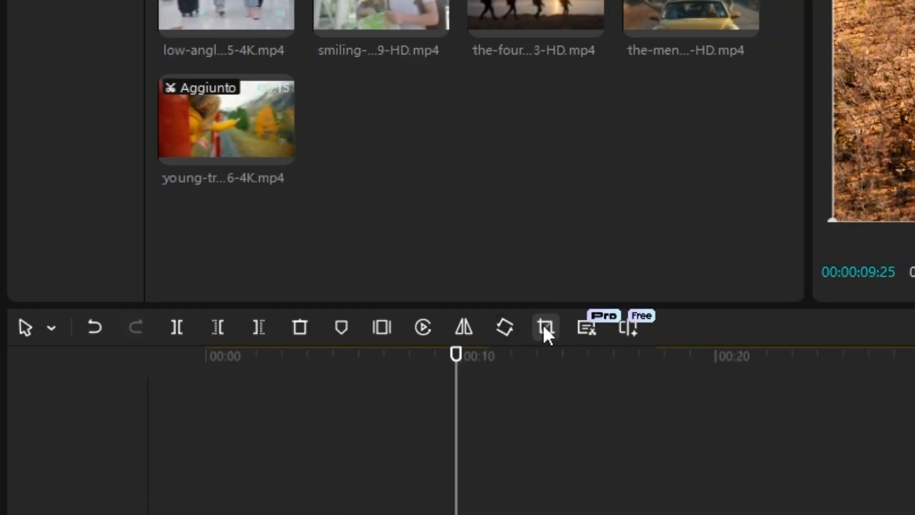
Try cropping the aerial clip with a free ratio around the white van on the road bend, and undo the crop.
{"action": "left_click", "coordinate": [544, 326]}
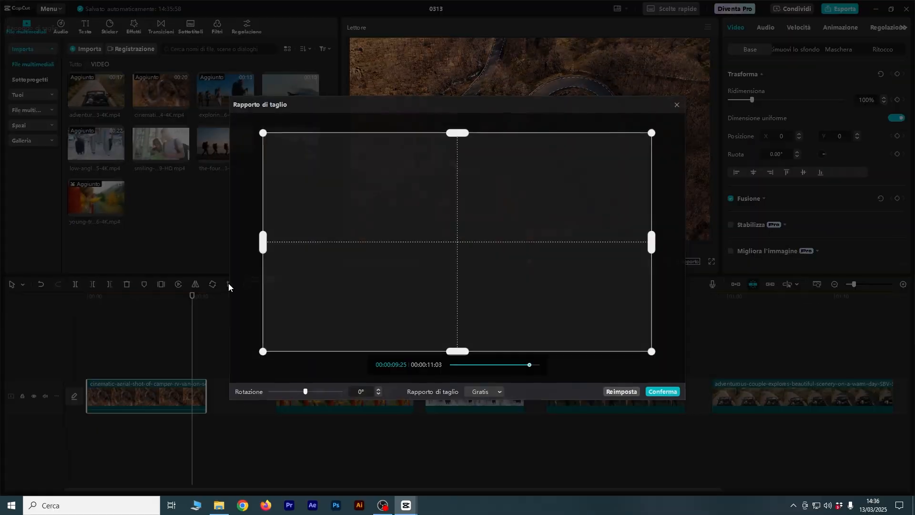
{"action": "left_click_drag", "start_coordinate": [293, 335], "coordinate": [390, 261]}
{"action": "left_click_drag", "start_coordinate": [458, 258], "coordinate": [347, 315]}
{"action": "left_click_drag", "start_coordinate": [538, 190], "coordinate": [518, 204]}
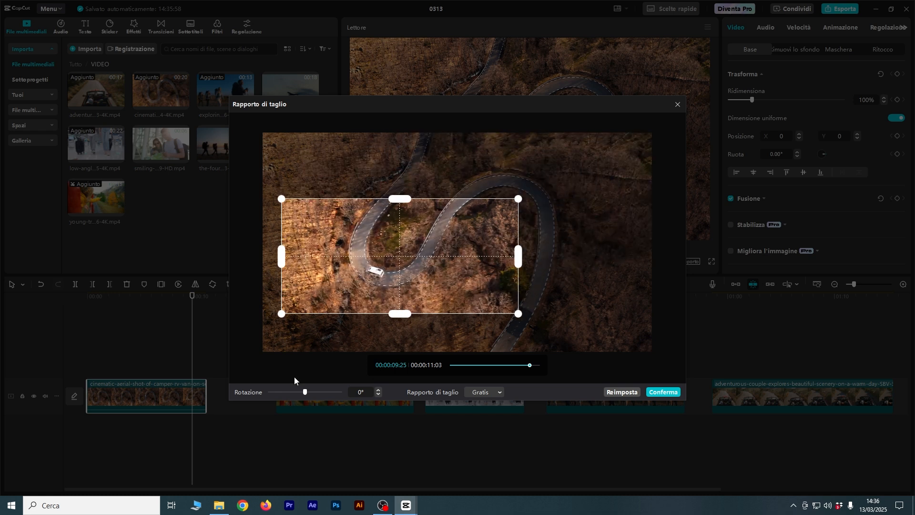
{"action": "left_click_drag", "start_coordinate": [310, 386], "coordinate": [303, 394]}
{"action": "key", "text": "Return"}
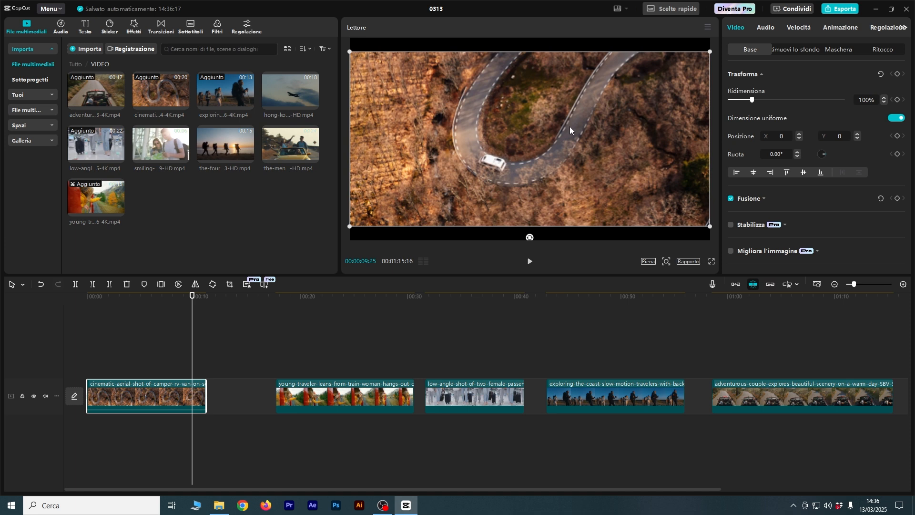
{"action": "key", "text": "ctrl+z"}
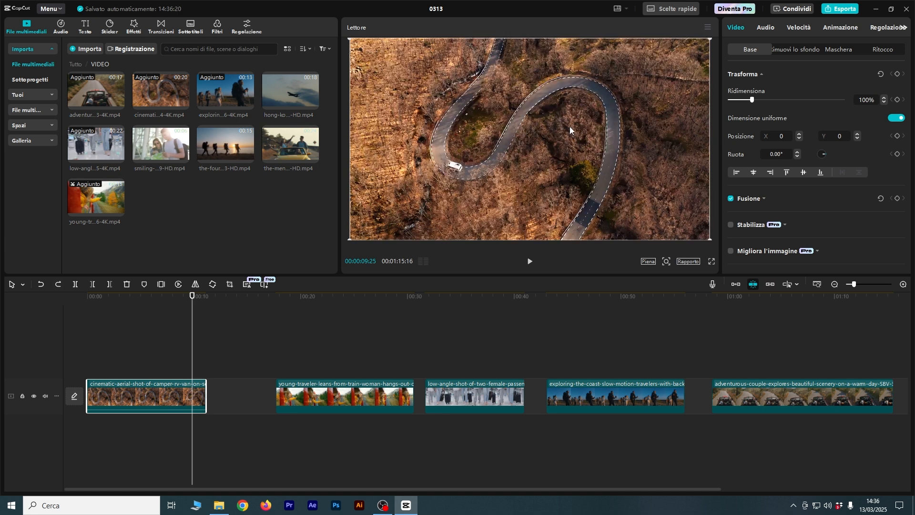
Use the Select tool to select the coast and adventurous couple clips in turn, and move the playhead to 00:00:05:04.
{"action": "left_click", "coordinate": [22, 285]}
{"action": "left_click", "coordinate": [44, 302]}
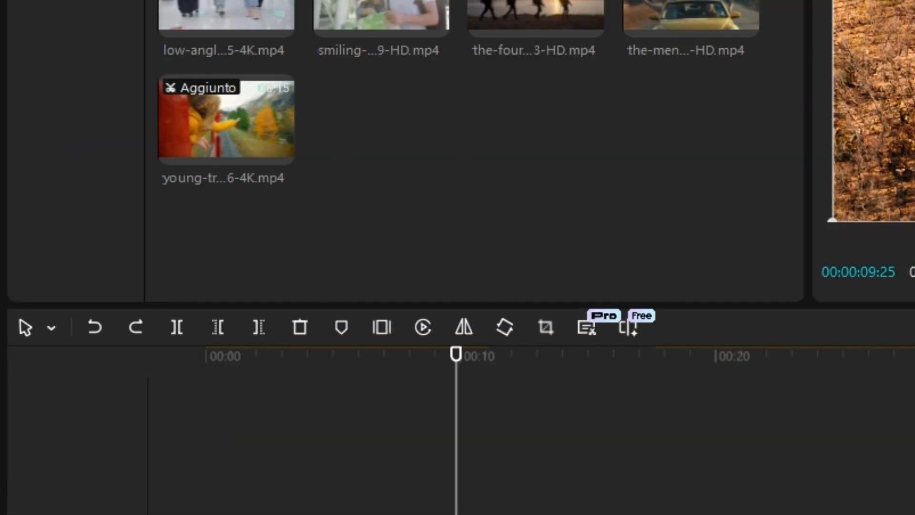
{"action": "left_click", "coordinate": [775, 370]}
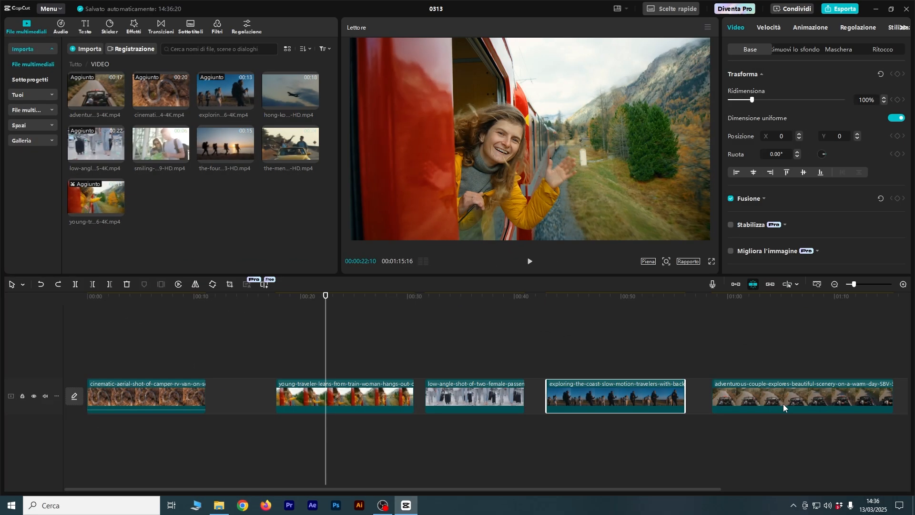
{"action": "left_click", "coordinate": [784, 406]}
{"action": "left_click", "coordinate": [142, 293]}
Using the Split tool, cut the train clip at about 22 and 26 seconds and the airport passengers clip at about 34 seconds.
{"action": "left_click", "coordinate": [22, 287]}
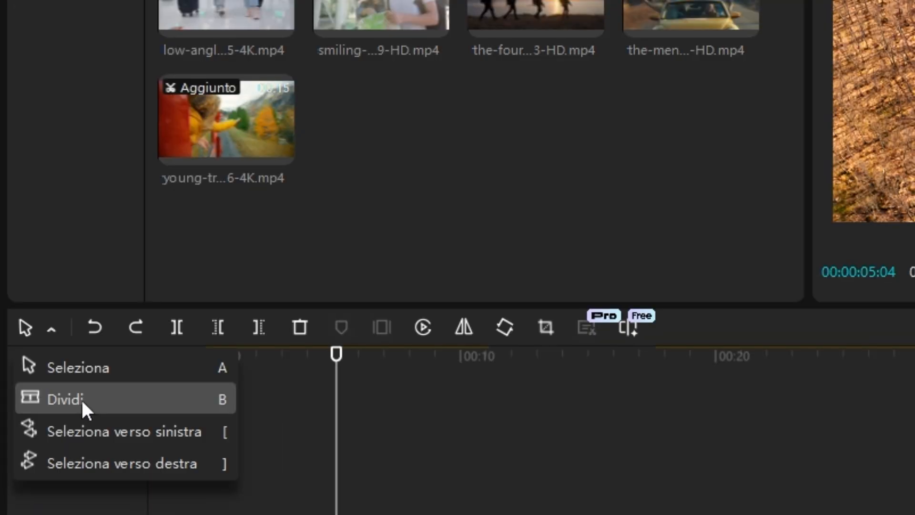
{"action": "left_click", "coordinate": [81, 399]}
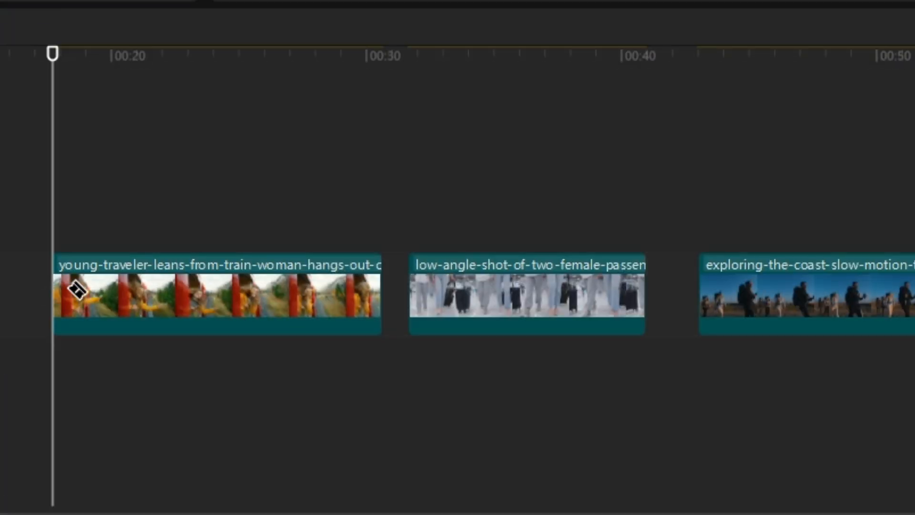
{"action": "left_click", "coordinate": [324, 396]}
{"action": "left_click", "coordinate": [271, 291]}
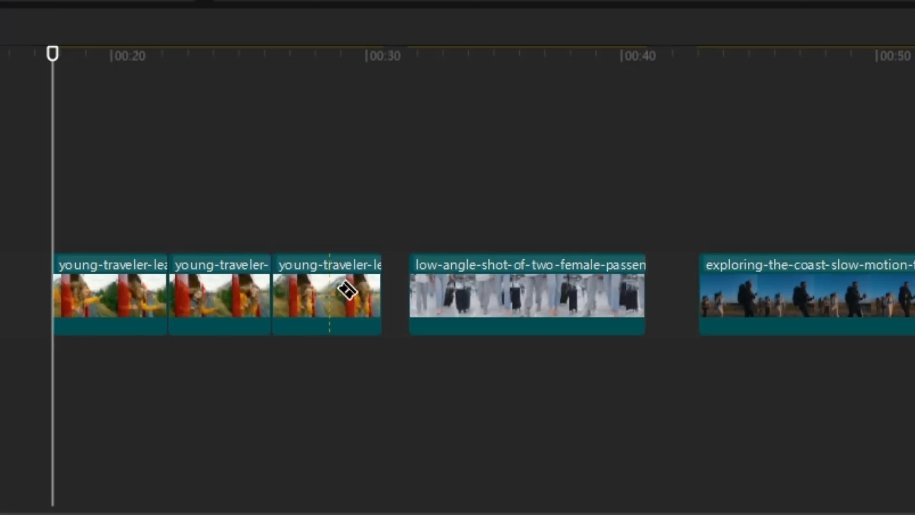
{"action": "left_click", "coordinate": [480, 296]}
Undo the three cuts made on the train and airport passengers clips.
{"action": "key", "text": "ctrl+z"}
{"action": "key", "text": "ctrl+z"}
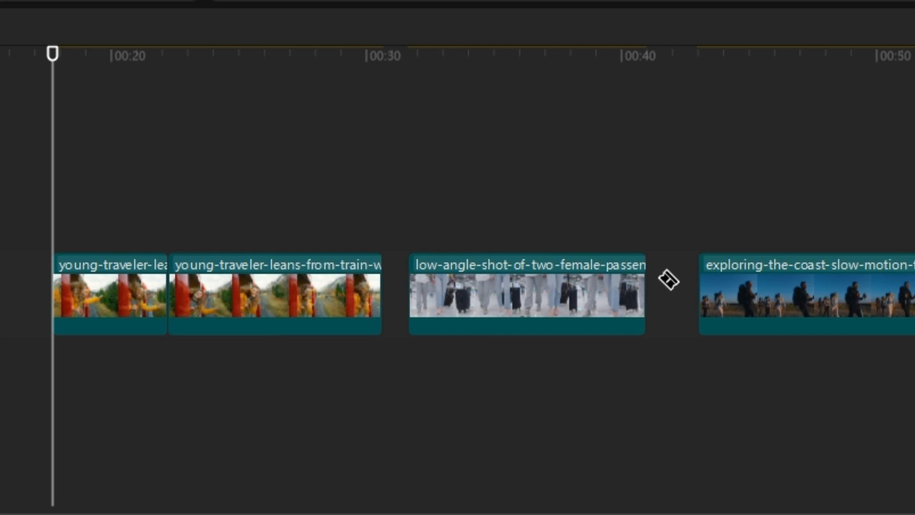
{"action": "key", "text": "ctrl+z"}
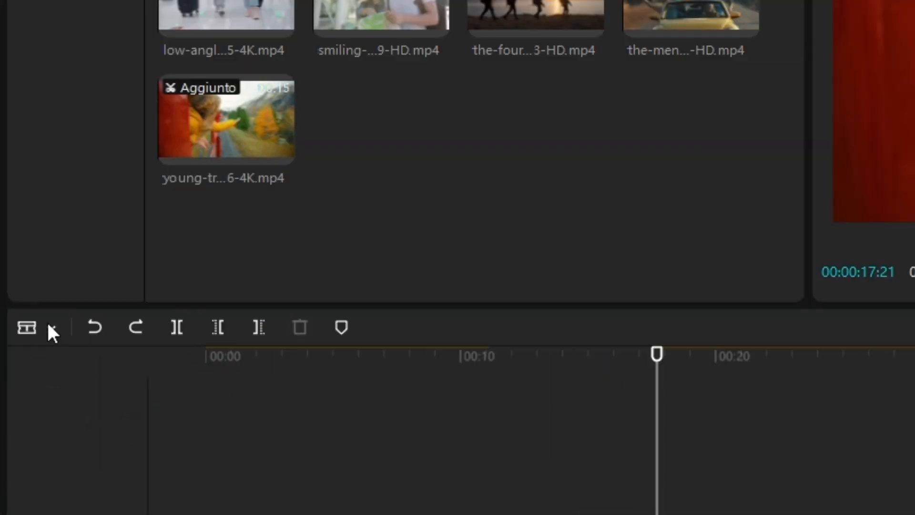
Try selecting clips leftward, select the train clip and everything after it with Seleziona verso destra, and return to the Seleziona tool.
{"action": "left_click", "coordinate": [51, 326]}
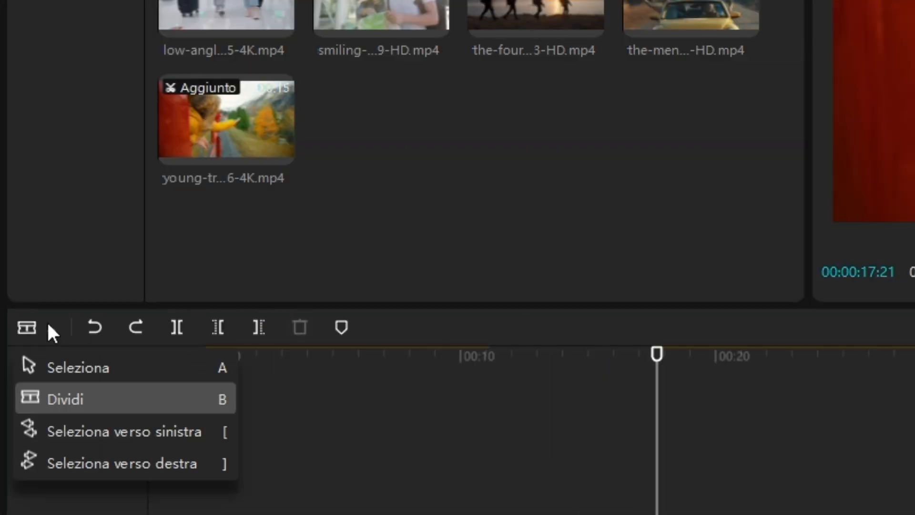
{"action": "left_click", "coordinate": [191, 431]}
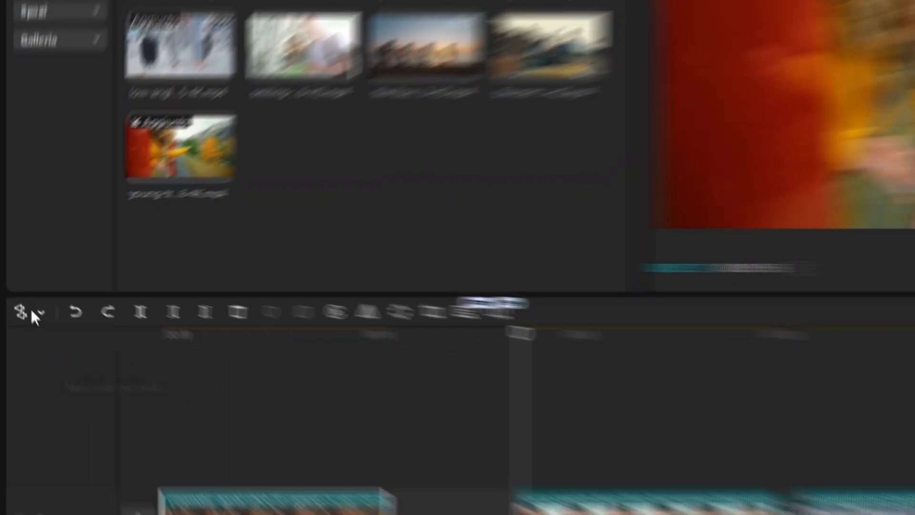
{"action": "left_click", "coordinate": [52, 327]}
{"action": "left_click", "coordinate": [67, 367]}
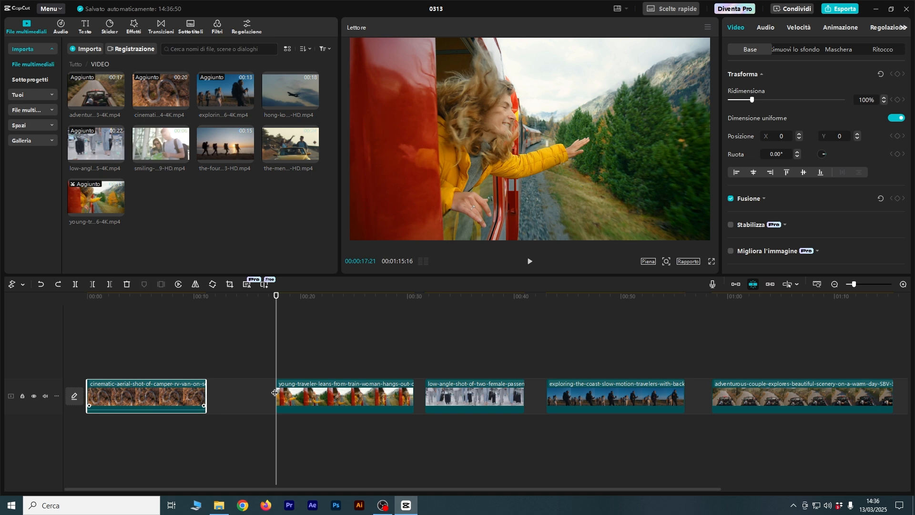
{"action": "left_click", "coordinate": [275, 392]}
{"action": "left_click", "coordinate": [23, 285]}
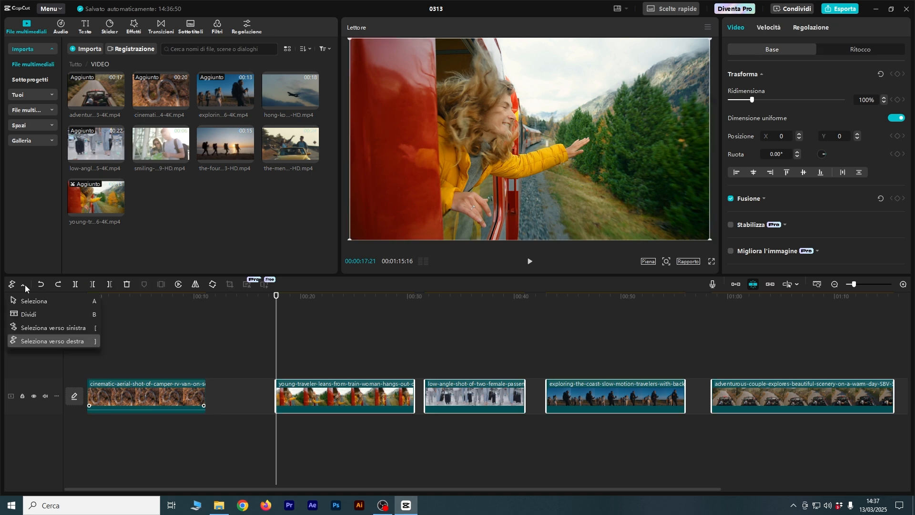
{"action": "left_click", "coordinate": [28, 301]}
Assemble shortened train, coast and four travelers clips back to back after the aerial clip.
{"action": "left_click", "coordinate": [324, 295]}
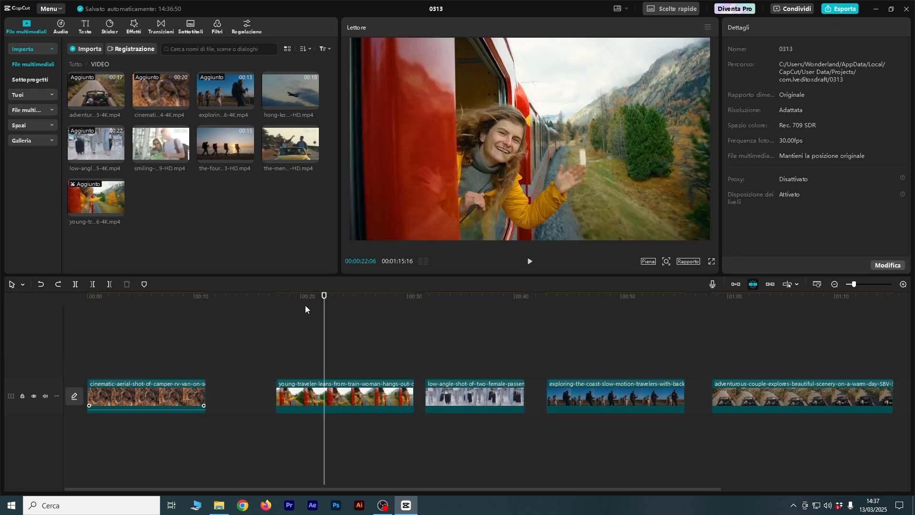
{"action": "left_click", "coordinate": [305, 296]}
{"action": "left_click_drag", "start_coordinate": [305, 300], "coordinate": [210, 391]}
{"action": "left_click_drag", "start_coordinate": [321, 403], "coordinate": [259, 396]}
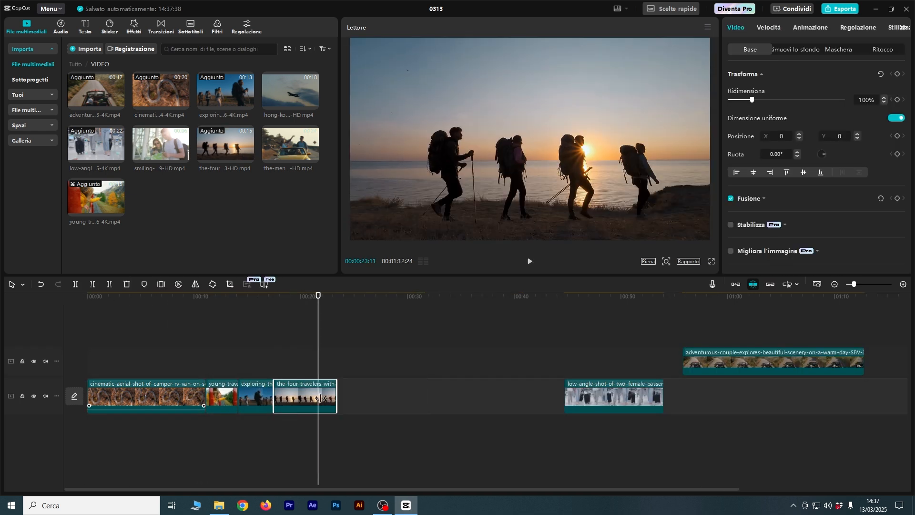
Append shortened yellow car, adventurous couple, airport passengers, smiling couple and airplane clips in that order, ending the sequence at about 42 seconds.
{"action": "left_click_drag", "start_coordinate": [290, 143], "coordinate": [344, 398]}
{"action": "left_click_drag", "start_coordinate": [810, 362], "coordinate": [497, 410]}
{"action": "left_click_drag", "start_coordinate": [451, 399], "coordinate": [443, 398]}
{"action": "left_click_drag", "start_coordinate": [443, 398], "coordinate": [461, 399]}
{"action": "left_click_drag", "start_coordinate": [423, 408], "coordinate": [400, 408]}
{"action": "left_click_drag", "start_coordinate": [596, 399], "coordinate": [420, 399]}
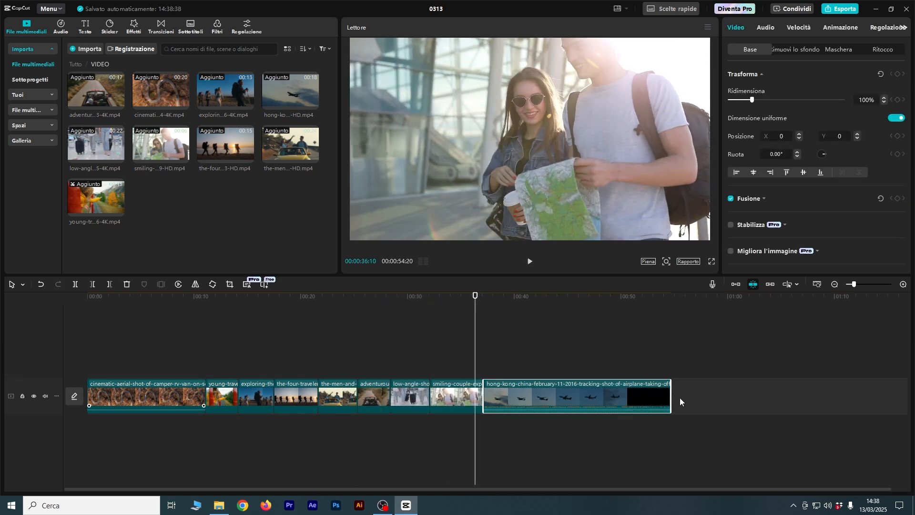
{"action": "left_click_drag", "start_coordinate": [671, 398], "coordinate": [540, 398]}
Lower the airplane clip's volume on the timeline and add an audio fade in of about 1.5 seconds and a fade out of about 2 seconds.
{"action": "left_click", "coordinate": [95, 297]}
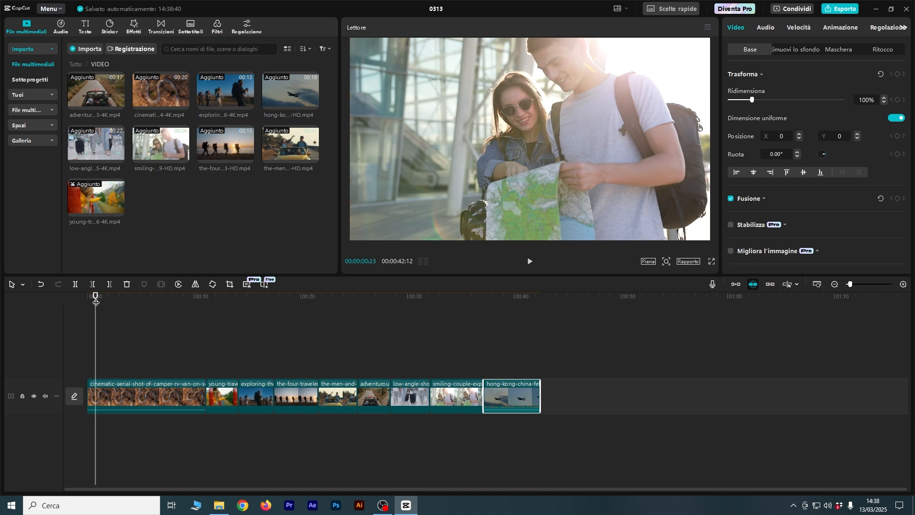
{"action": "left_click_drag", "start_coordinate": [95, 297], "coordinate": [86, 300]}
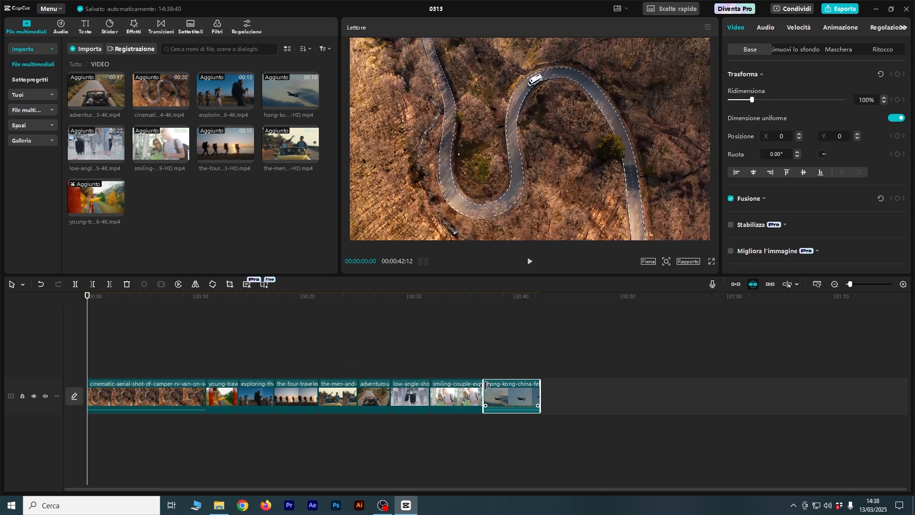
{"action": "left_click", "coordinate": [505, 295]}
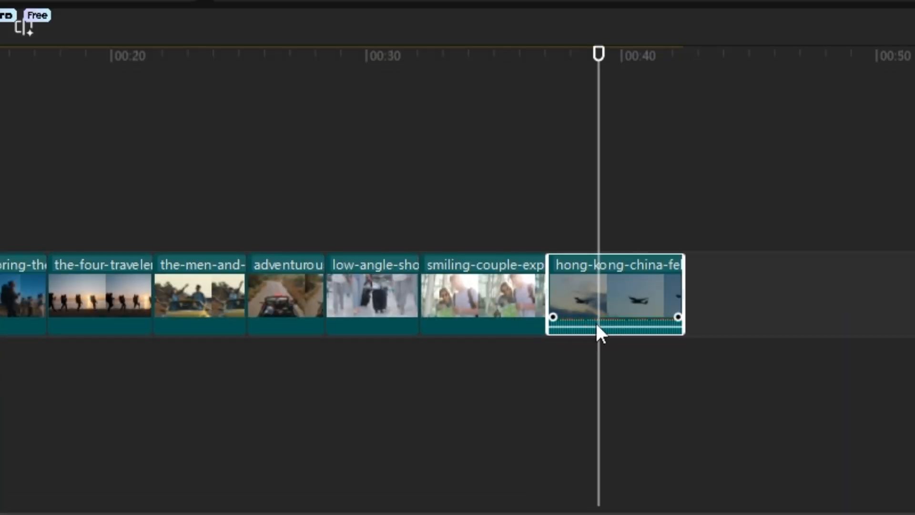
{"action": "key", "text": "ctrl+equal"}
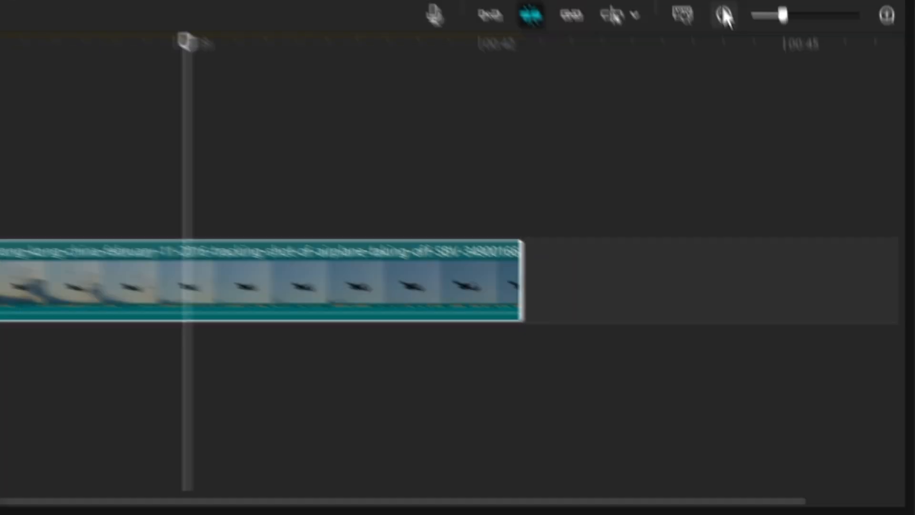
{"action": "key", "text": "ctrl+minus"}
{"action": "left_click_drag", "start_coordinate": [158, 309], "coordinate": [163, 429]}
{"action": "left_click_drag", "start_coordinate": [86, 301], "coordinate": [167, 312]}
{"action": "left_click_drag", "start_coordinate": [343, 302], "coordinate": [206, 315]}
Play the airplane clip to check its audio fades, and return the playhead to the start of the timeline.
{"action": "left_click", "coordinate": [81, 38]}
{"action": "key", "text": "space"}
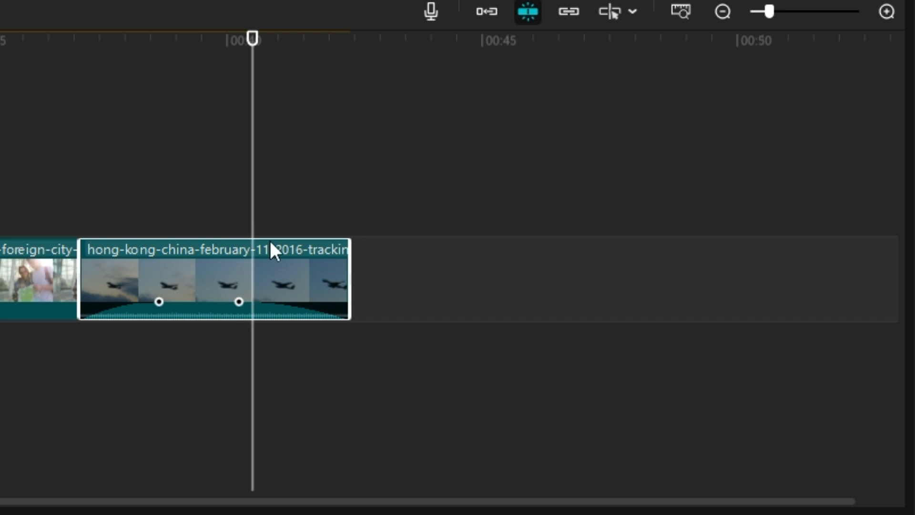
{"action": "left_click", "coordinate": [159, 52]}
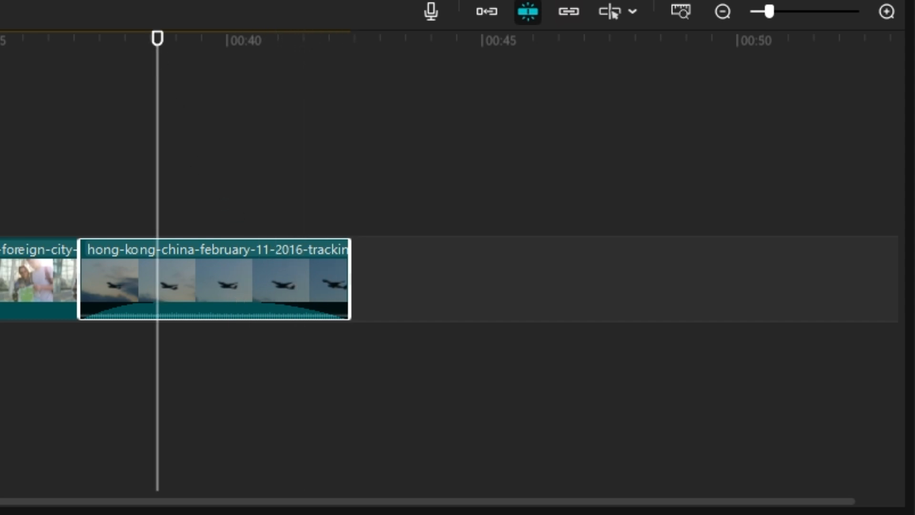
{"action": "key", "text": "Home"}
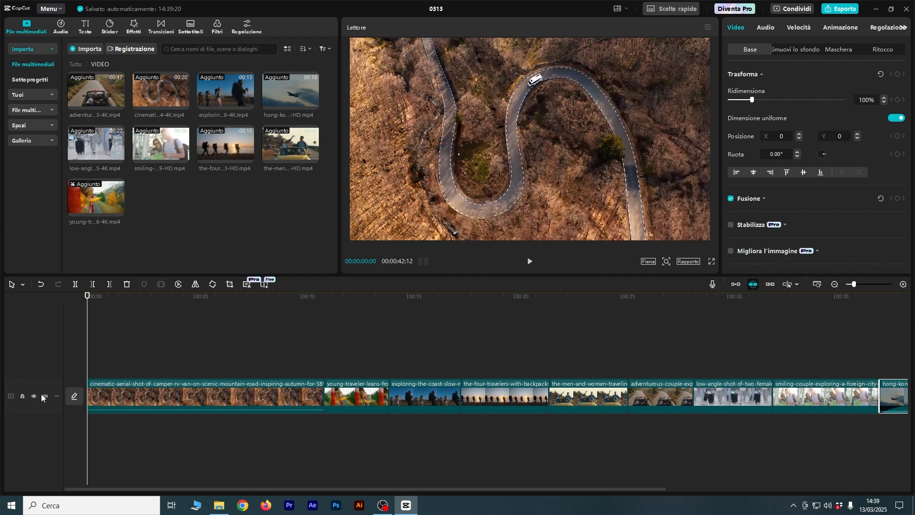
Mute the main video track, play the first seconds of the aerial clip, and unmute the track.
{"action": "left_click", "coordinate": [45, 395]}
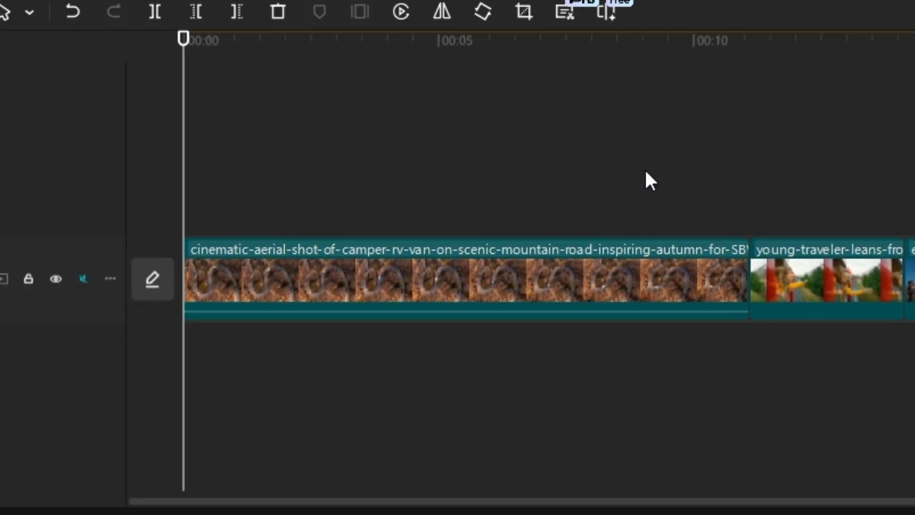
{"action": "key", "text": "space"}
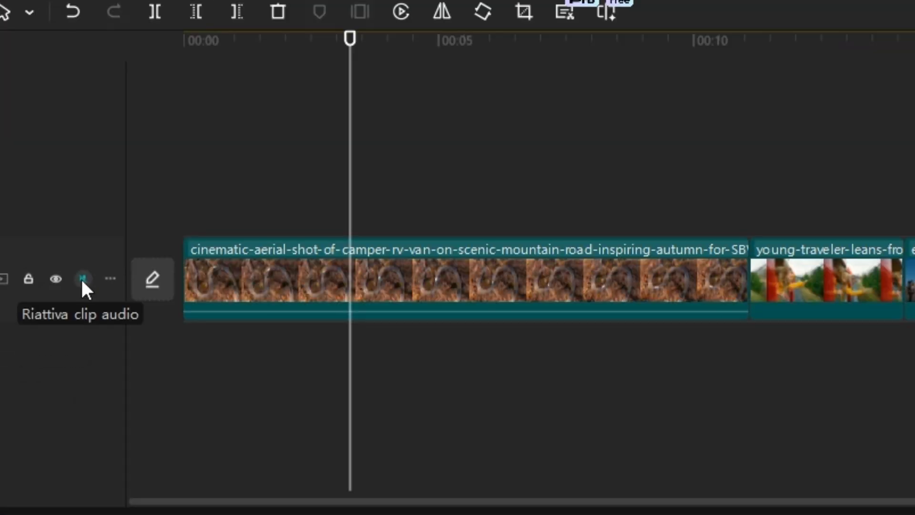
{"action": "left_click", "coordinate": [44, 396]}
Try hiding and showing the main video track, and locking and unlocking it.
{"action": "left_click", "coordinate": [55, 280]}
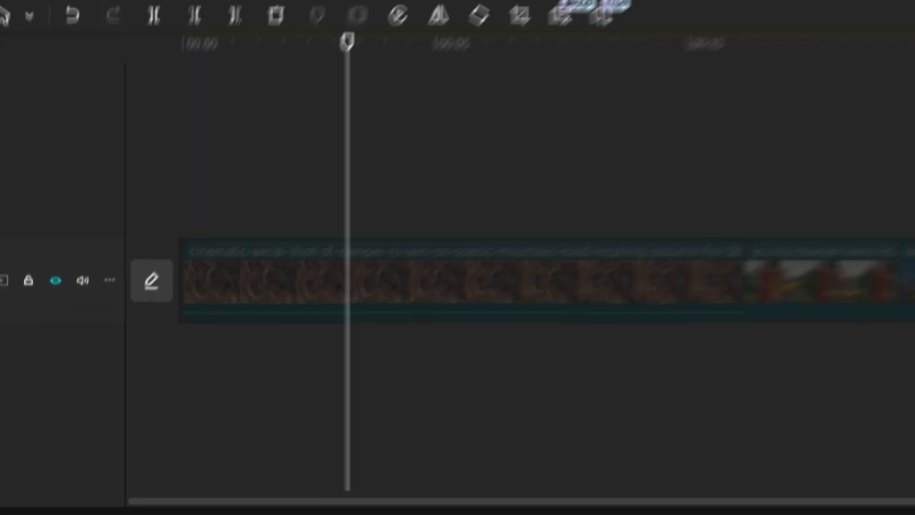
{"action": "left_click", "coordinate": [33, 395]}
{"action": "left_click", "coordinate": [21, 395]}
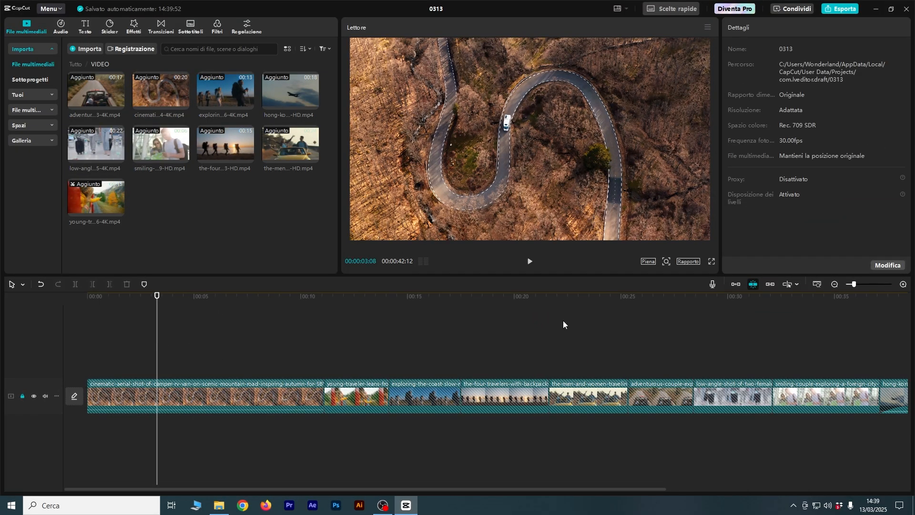
{"action": "left_click", "coordinate": [835, 283]}
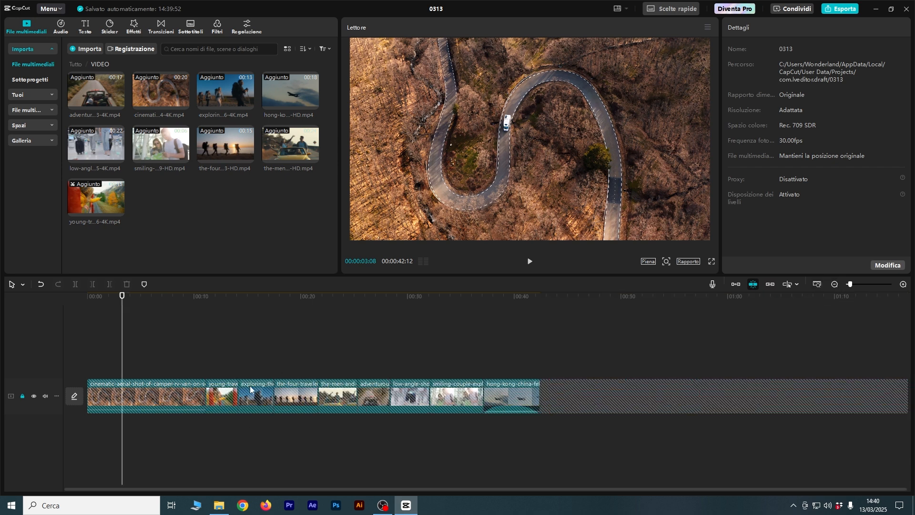
{"action": "left_click", "coordinate": [21, 396]}
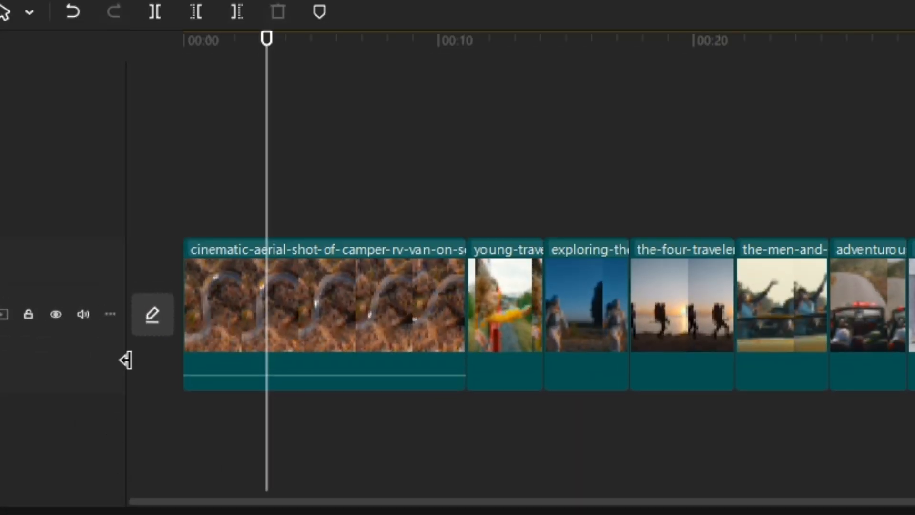
Increase the main video track's height so its thumbnails and waveforms are larger.
{"action": "left_click_drag", "start_coordinate": [129, 325], "coordinate": [142, 459]}
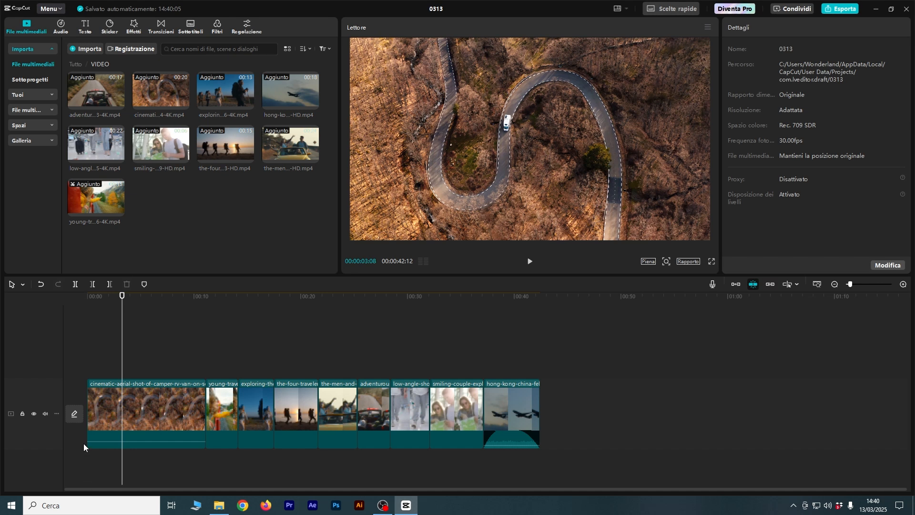
{"action": "left_click_drag", "start_coordinate": [82, 436], "coordinate": [47, 439]}
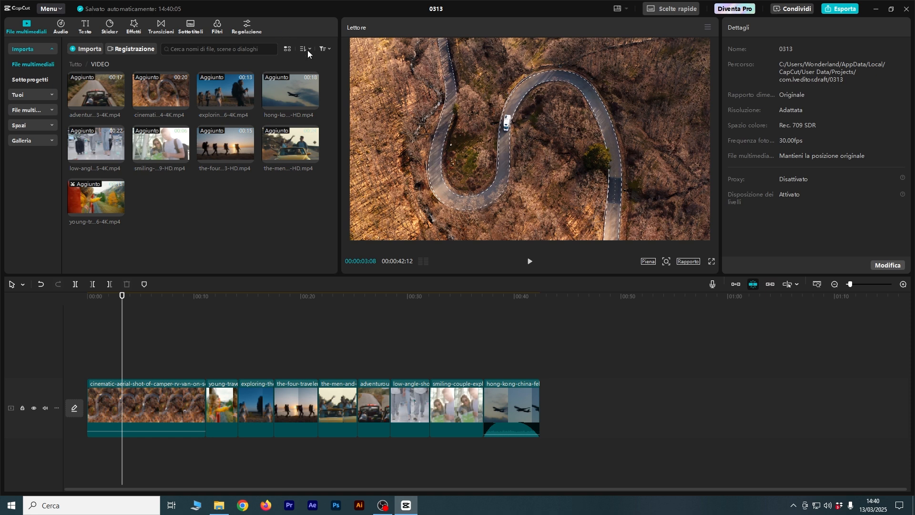
Add the happy-start-of-the-day music from the AUDIO folder below the video clips, starting at 00:00.
{"action": "left_click", "coordinate": [75, 63]}
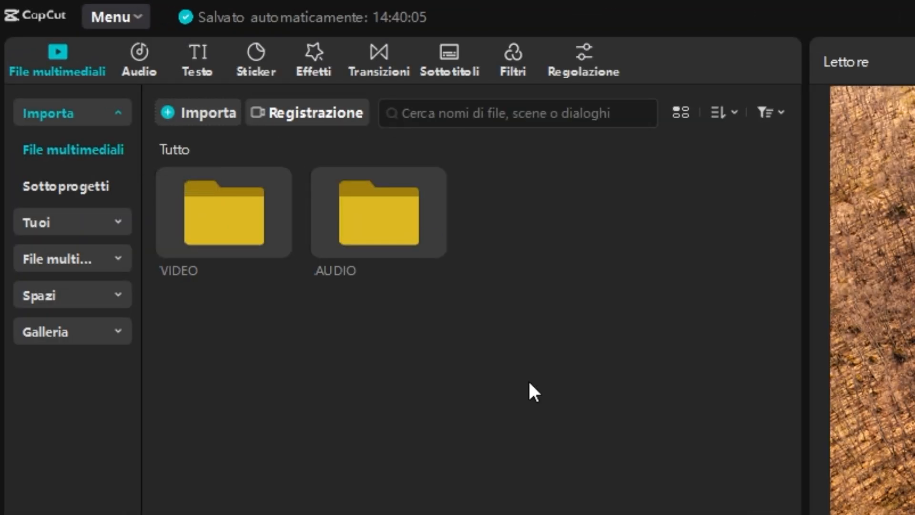
{"action": "double_click", "coordinate": [343, 219]}
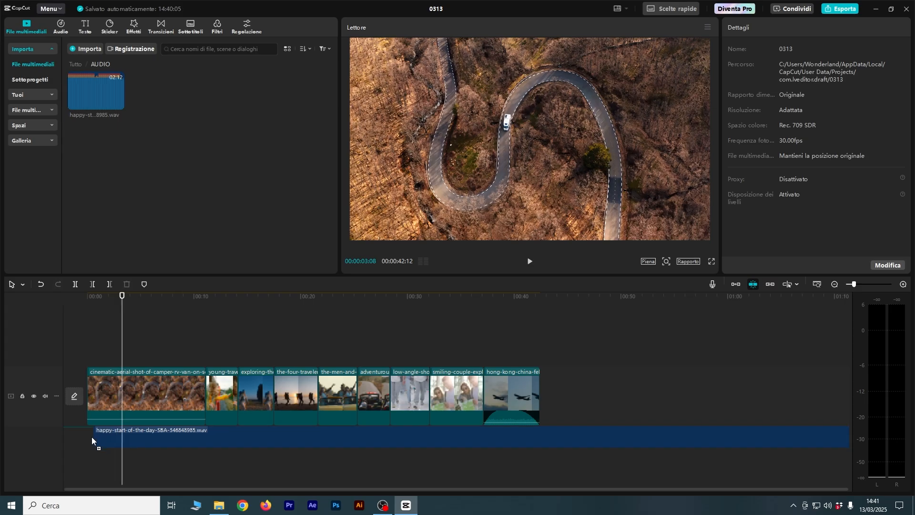
{"action": "left_click", "coordinate": [93, 441]}
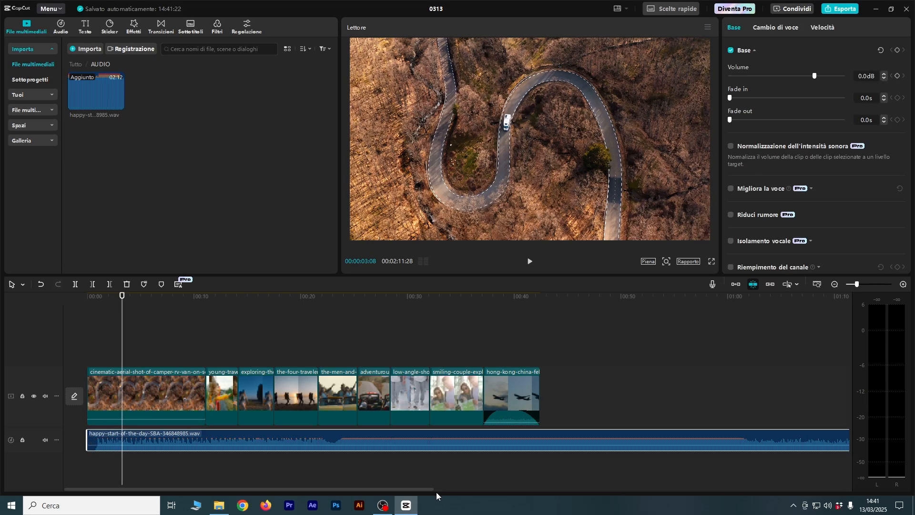
Trim the music to end with the airplane clip, give it a fade out, and scrub through the opening.
{"action": "left_click_drag", "start_coordinate": [422, 490], "coordinate": [796, 494]}
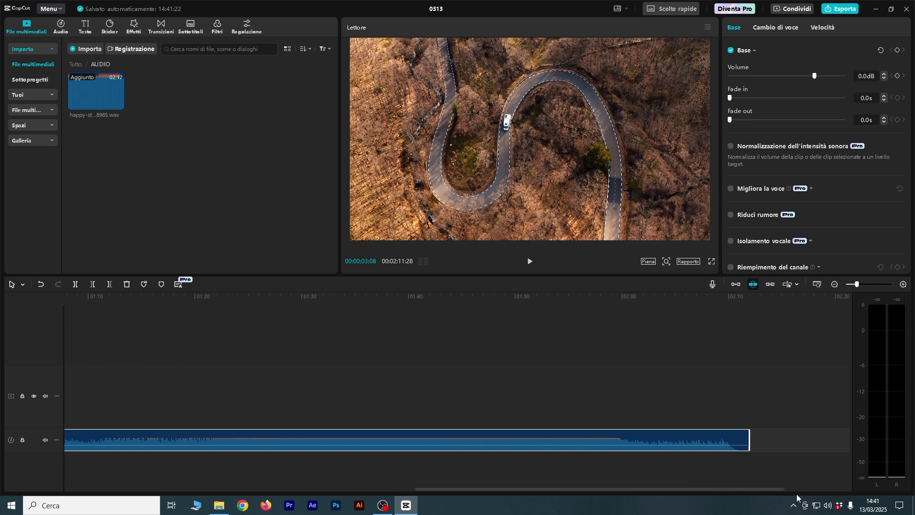
{"action": "left_click_drag", "start_coordinate": [702, 438], "coordinate": [67, 439]}
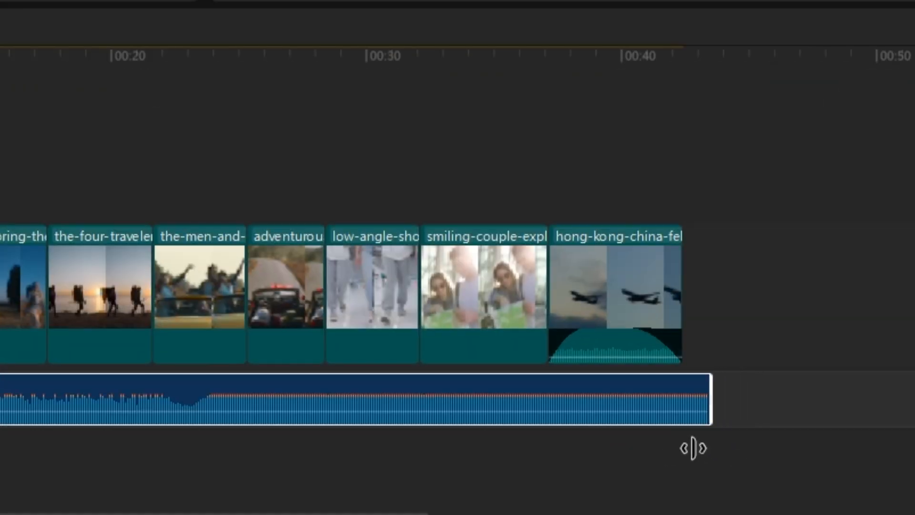
{"action": "left_click_drag", "start_coordinate": [679, 398], "coordinate": [576, 424]}
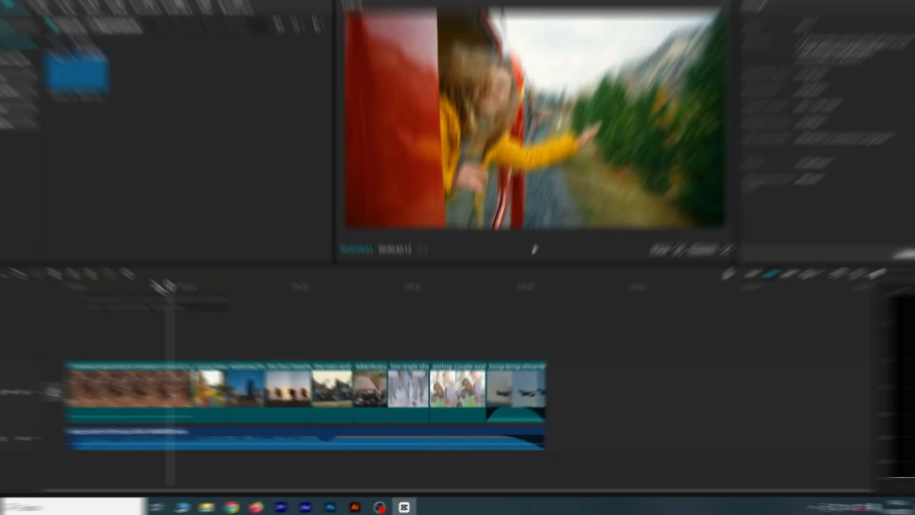
{"action": "left_click_drag", "start_coordinate": [184, 309], "coordinate": [111, 309]}
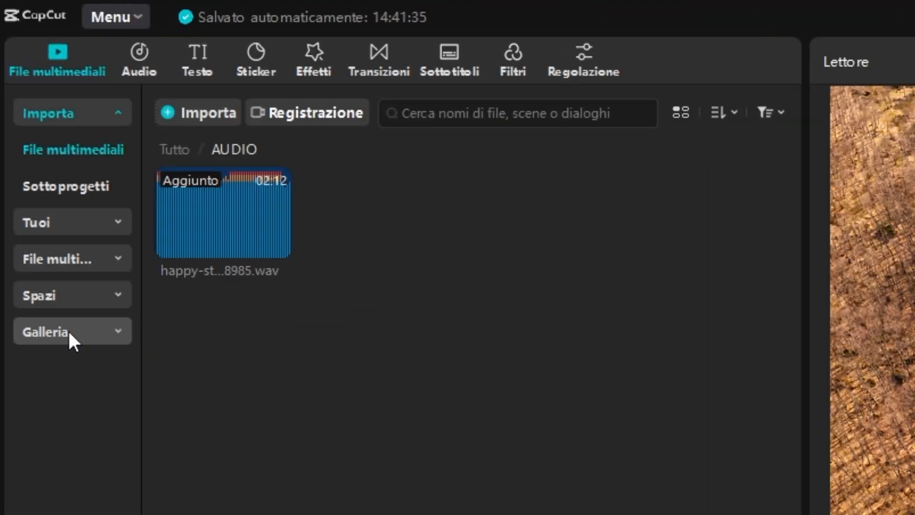
Try the Retro countdown 10 seconds stock clip from the Galleria above the start of the aerial clip, and delete it.
{"action": "left_click", "coordinate": [31, 140]}
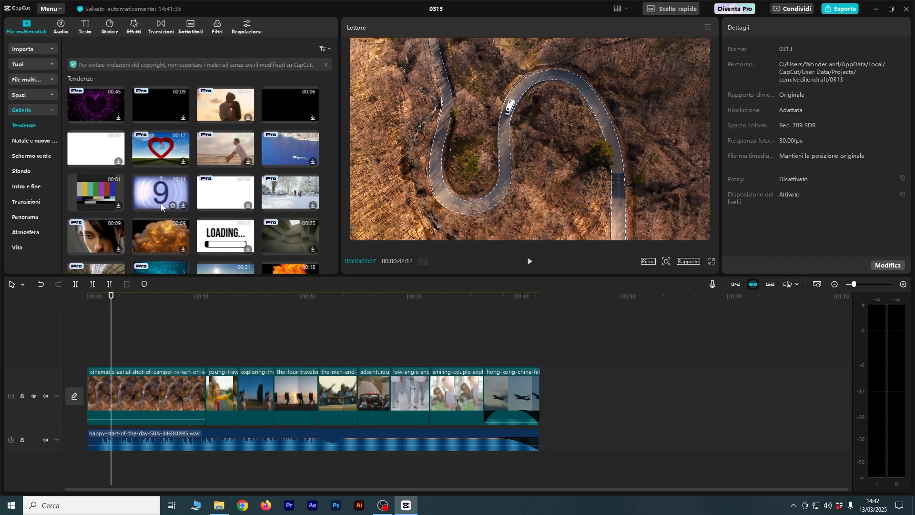
{"action": "left_click_drag", "start_coordinate": [150, 197], "coordinate": [91, 351]}
{"action": "left_click", "coordinate": [91, 323]}
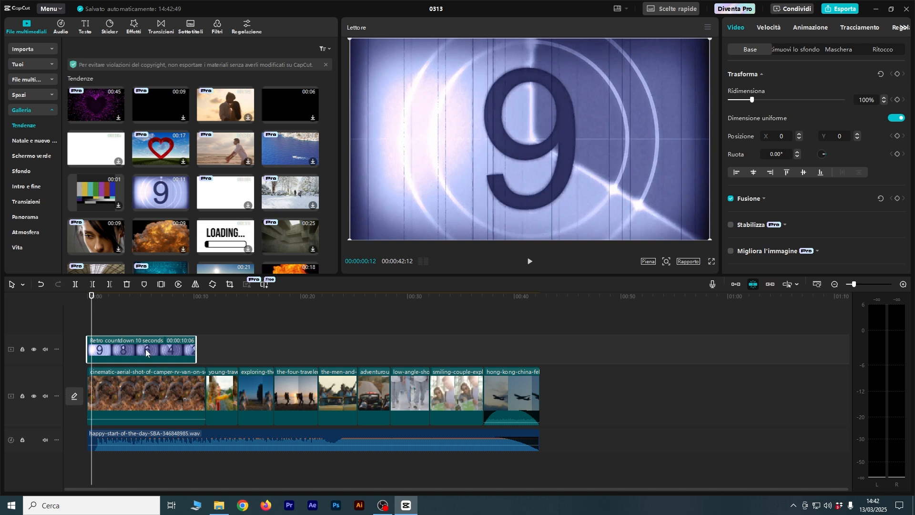
{"action": "key", "text": "Delete"}
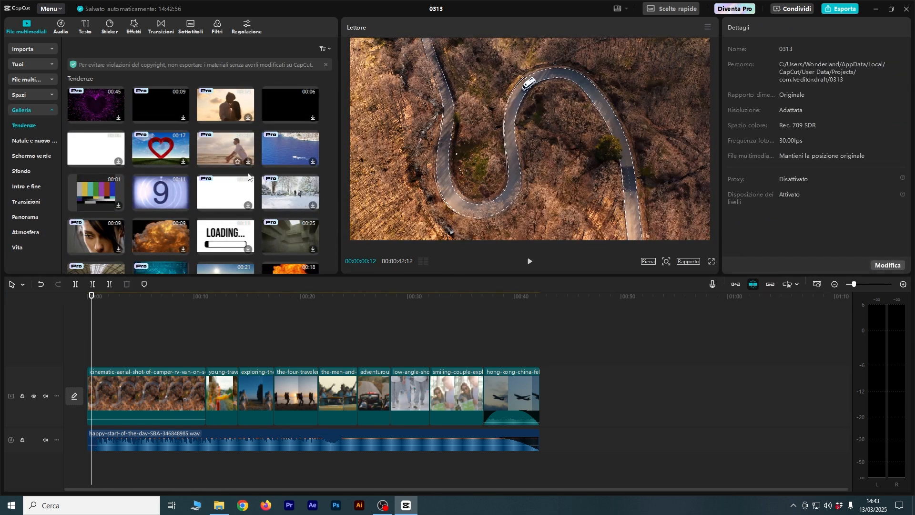
Try the stock clip of a mother and sons running in the snow above the aerial clip, and delete it.
{"action": "left_click_drag", "start_coordinate": [290, 192], "coordinate": [88, 352]}
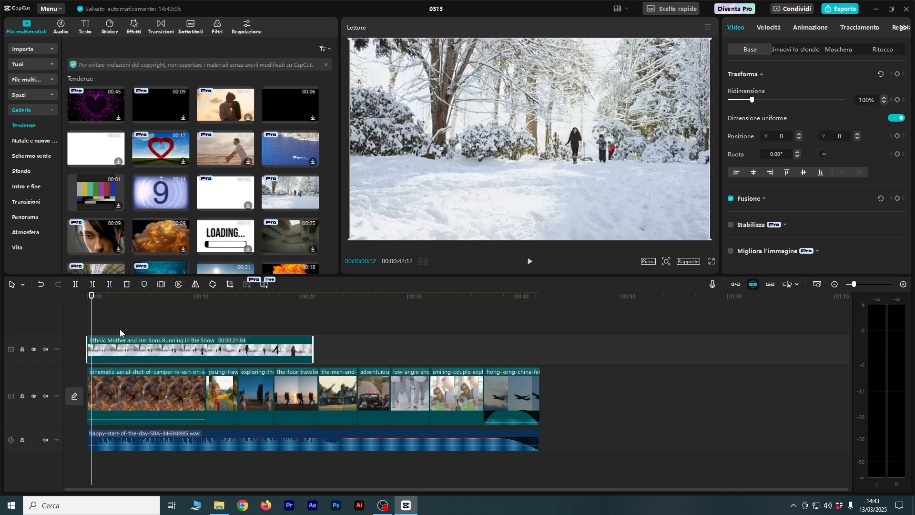
{"action": "left_click_drag", "start_coordinate": [93, 295], "coordinate": [191, 329]}
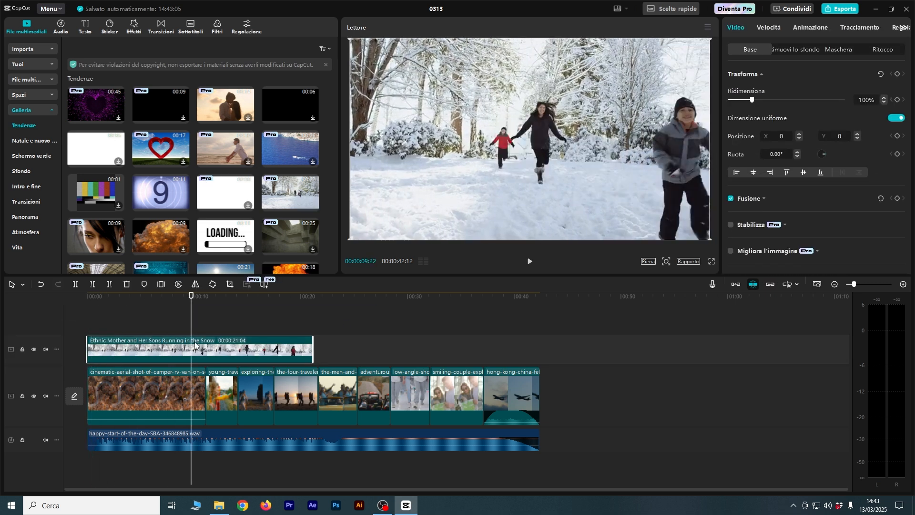
{"action": "key", "text": "Delete"}
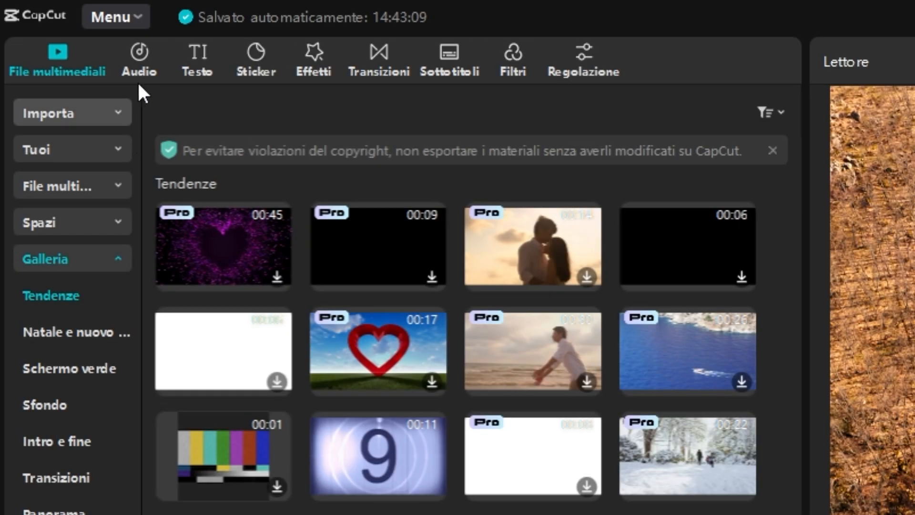
Browse the Bassi music in the stock library and preview Key Glock_Lil Migo_Yo Gotti_Type beat.
{"action": "left_click", "coordinate": [62, 30]}
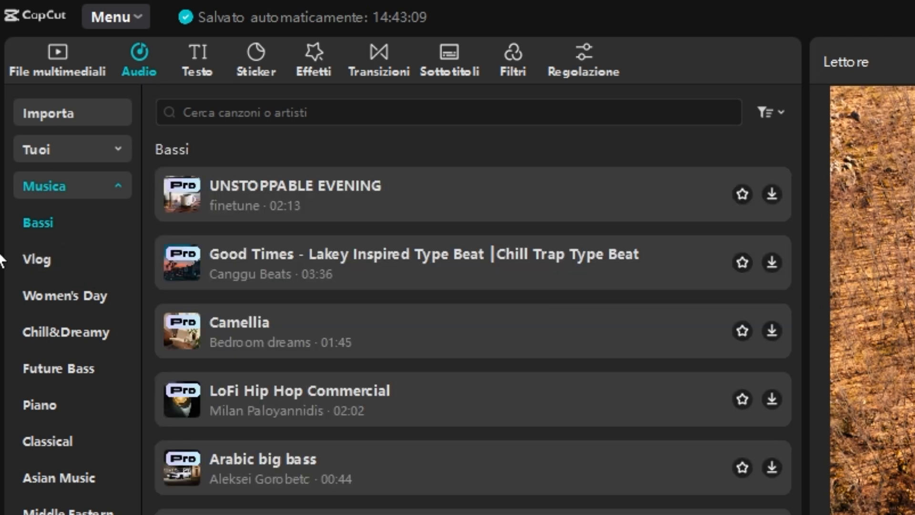
{"action": "scroll", "coordinate": [327, 422], "scroll_direction": "down", "scroll_amount": 3}
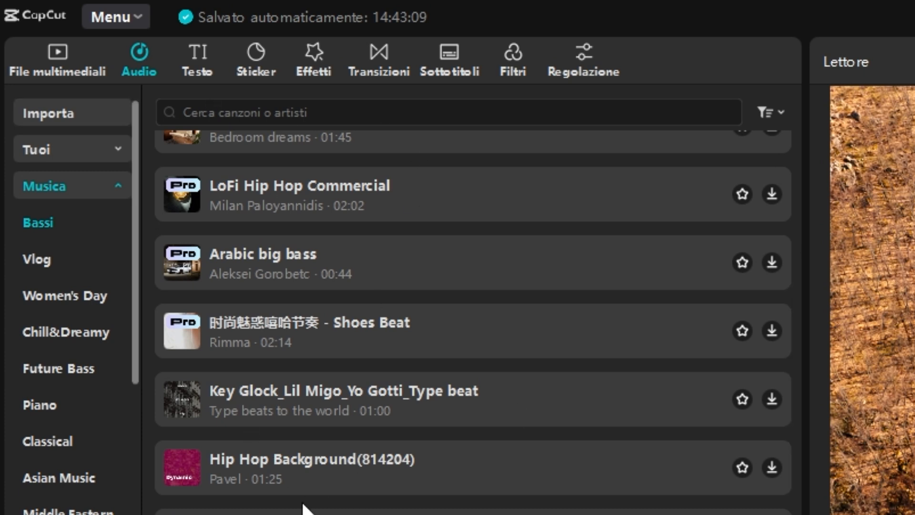
{"action": "left_click", "coordinate": [314, 404]}
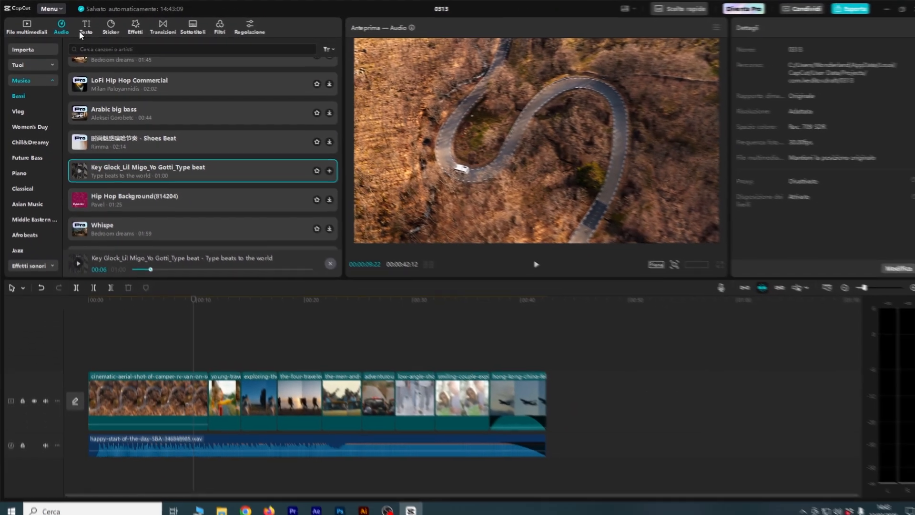
Add a default text above the aerial clip from 00:00, reading IL MIO VIDEO DI VIAGGIO on two lines.
{"action": "left_click", "coordinate": [122, 46]}
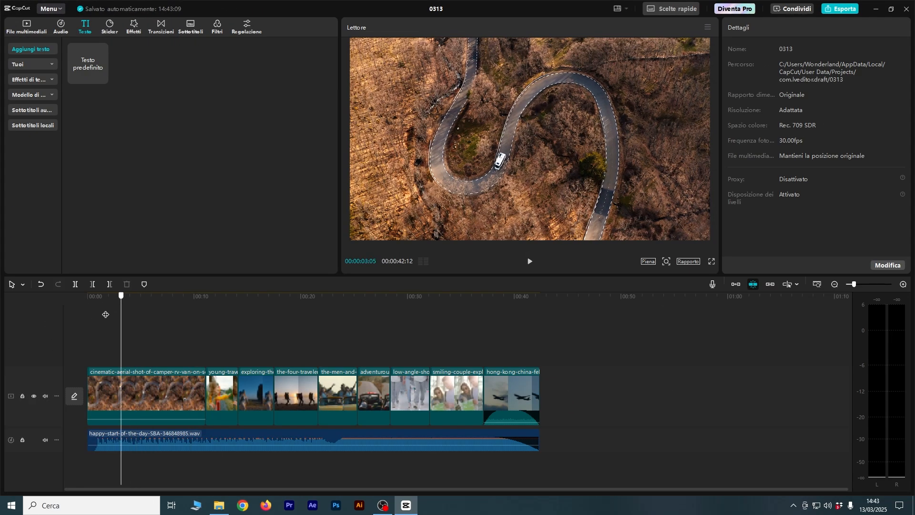
{"action": "left_click", "coordinate": [103, 334]}
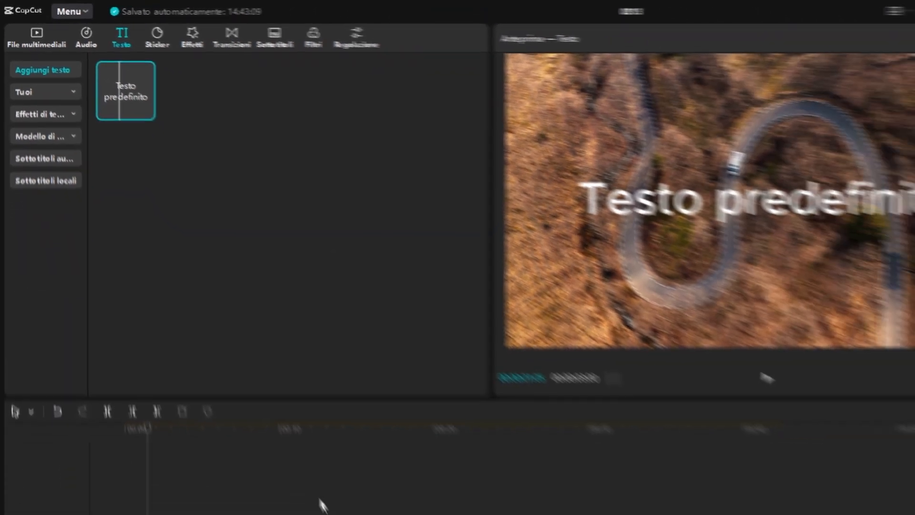
{"action": "left_click_drag", "start_coordinate": [125, 90], "coordinate": [175, 358]}
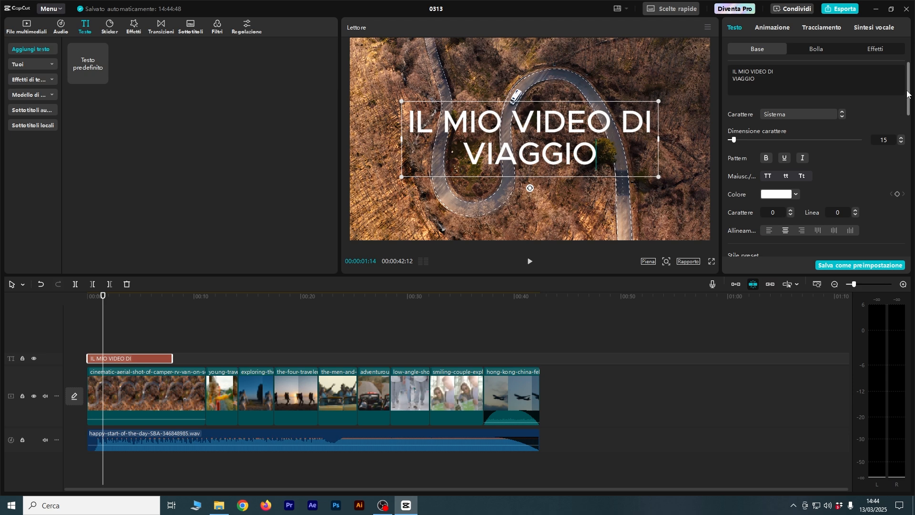
Set the title's font to Montserrat-Light and its character size to 21.
{"action": "scroll", "coordinate": [908, 126], "scroll_direction": "down", "scroll_amount": 1}
{"action": "scroll", "coordinate": [908, 126], "scroll_direction": "down", "scroll_amount": 3}
{"action": "scroll", "coordinate": [906, 63], "scroll_direction": "up", "scroll_amount": 5}
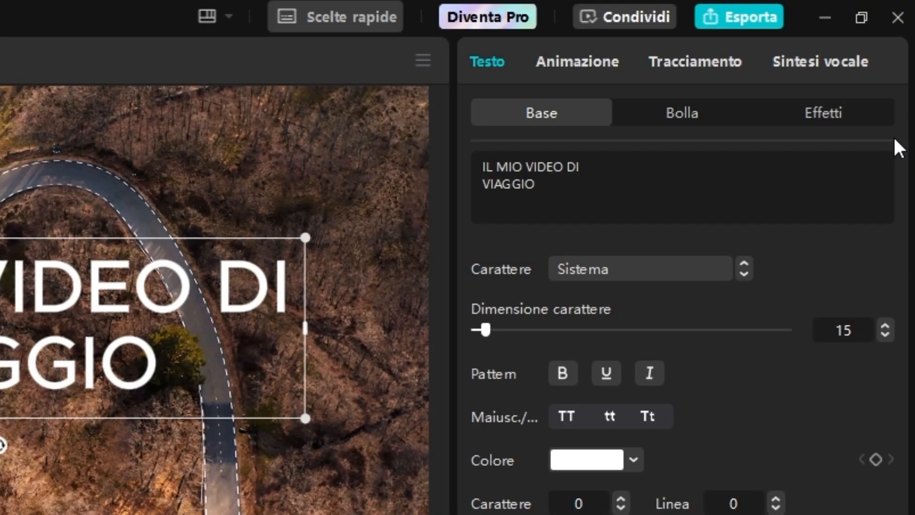
{"action": "scroll", "coordinate": [899, 148], "scroll_direction": "down", "scroll_amount": 2}
{"action": "scroll", "coordinate": [899, 147], "scroll_direction": "up", "scroll_amount": 2}
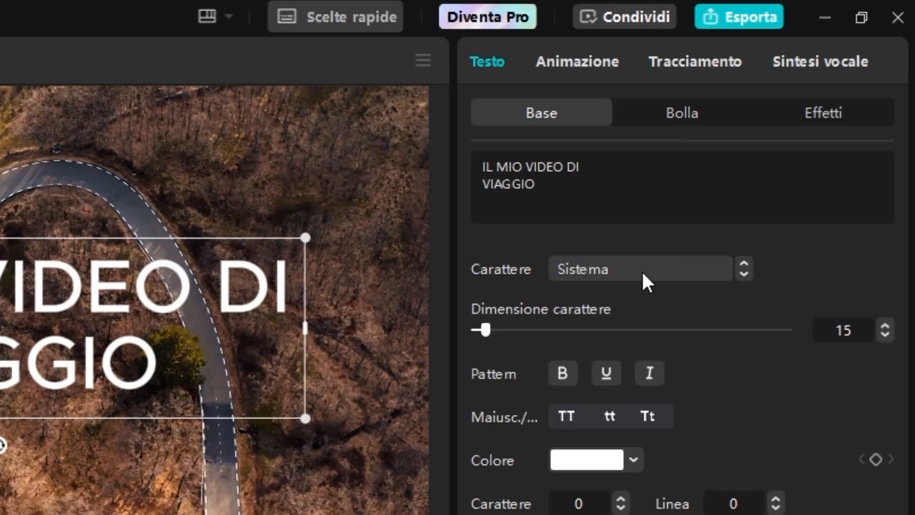
{"action": "left_click", "coordinate": [799, 115]}
{"action": "left_click", "coordinate": [781, 212]}
{"action": "left_click_drag", "start_coordinate": [487, 335], "coordinate": [496, 335]}
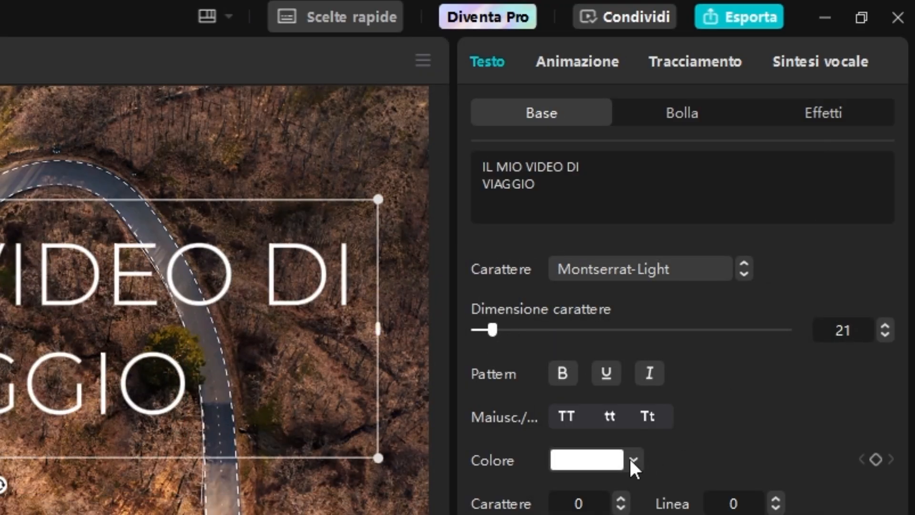
Try the preset style with black text on a white box on the title, and reset it to no style.
{"action": "left_click", "coordinate": [634, 459]}
{"action": "left_click_drag", "start_coordinate": [905, 228], "coordinate": [904, 310]}
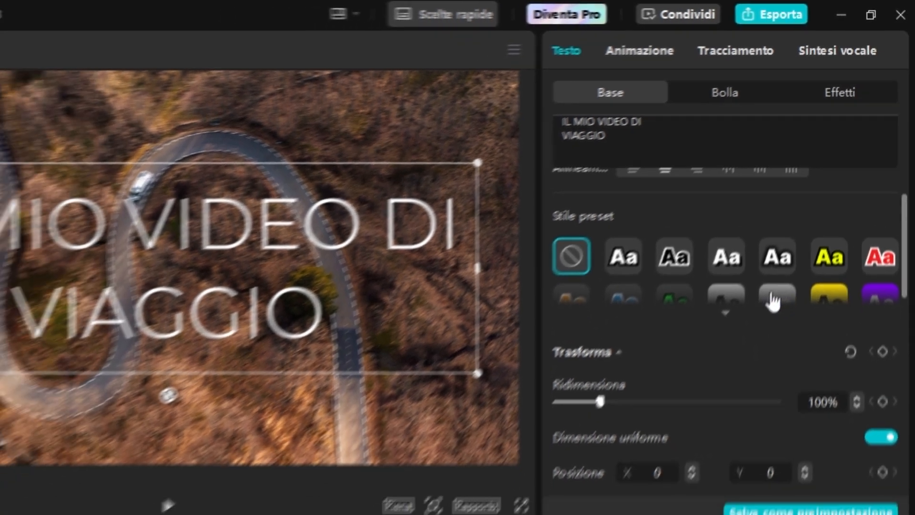
{"action": "left_click", "coordinate": [725, 312]}
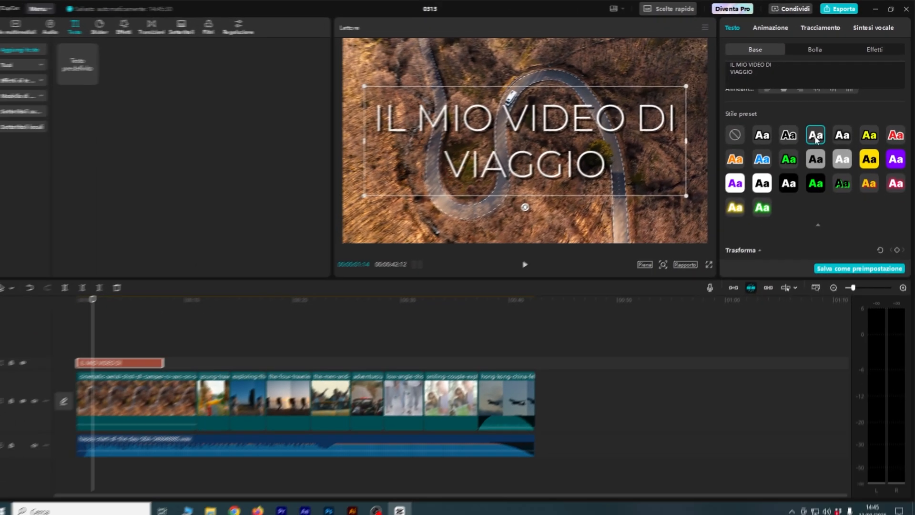
{"action": "left_click", "coordinate": [622, 348]}
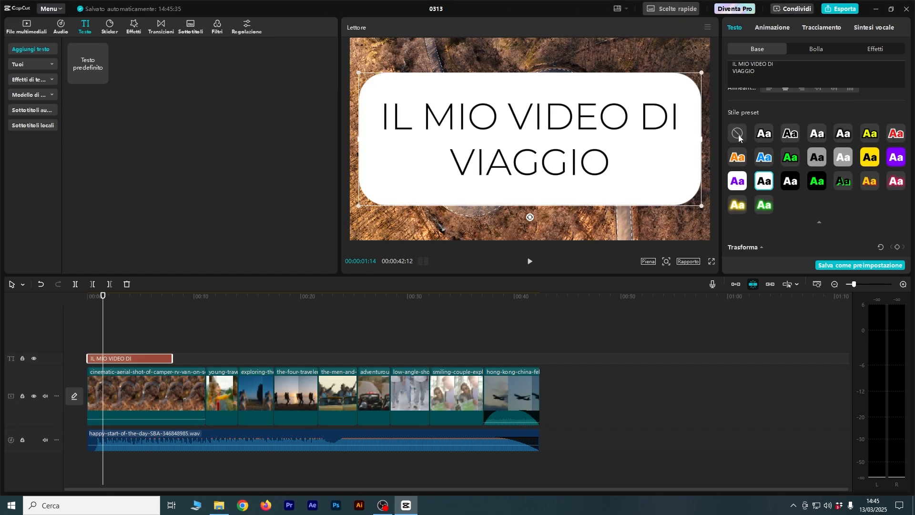
{"action": "left_click", "coordinate": [739, 134]}
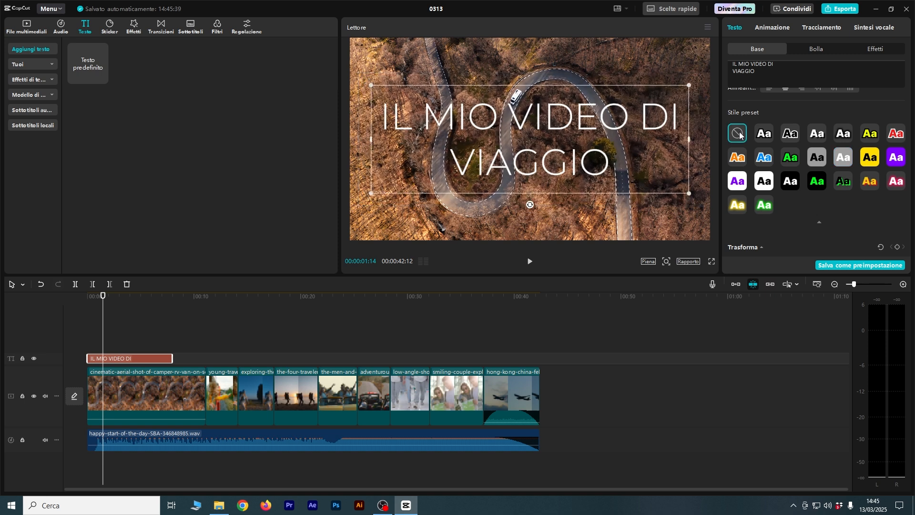
Examine the title's transform and blending settings, and browse the Bolla and Effetti options.
{"action": "scroll", "coordinate": [802, 186], "scroll_direction": "down", "scroll_amount": 5}
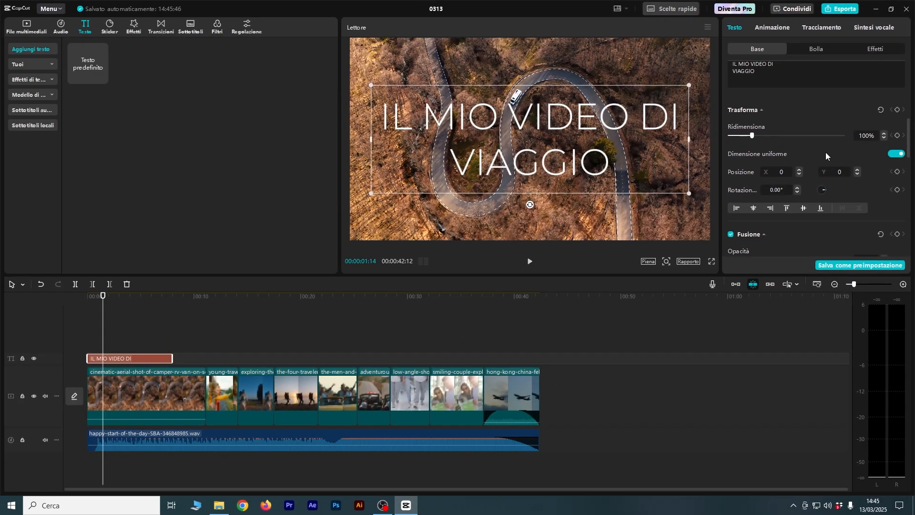
{"action": "scroll", "coordinate": [816, 161], "scroll_direction": "up", "scroll_amount": 5}
{"action": "left_click_drag", "start_coordinate": [908, 86], "coordinate": [909, 141]}
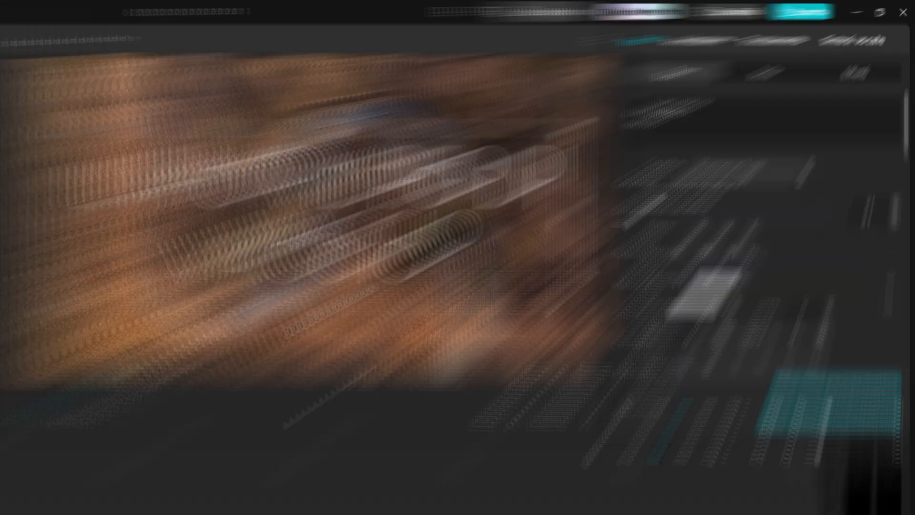
{"action": "left_click", "coordinate": [693, 113]}
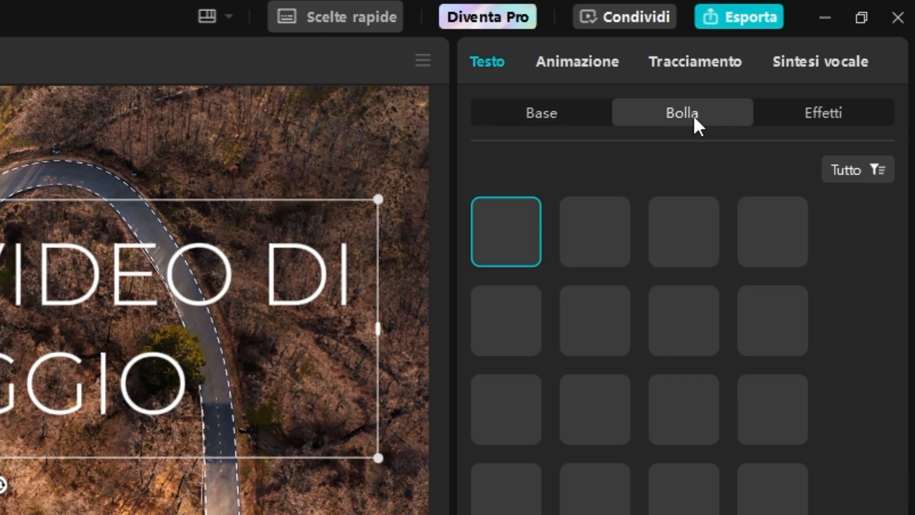
{"action": "scroll", "coordinate": [797, 396], "scroll_direction": "down", "scroll_amount": 5}
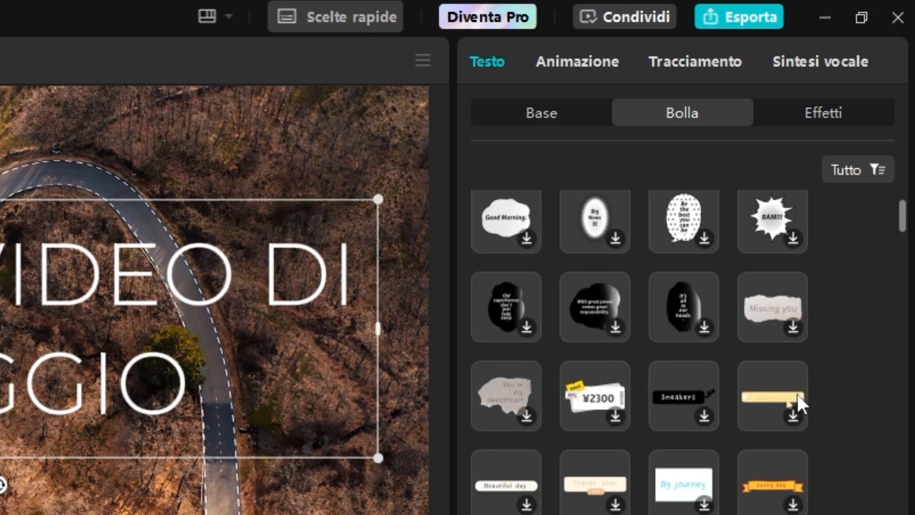
{"action": "scroll", "coordinate": [551, 482], "scroll_direction": "down", "scroll_amount": 5}
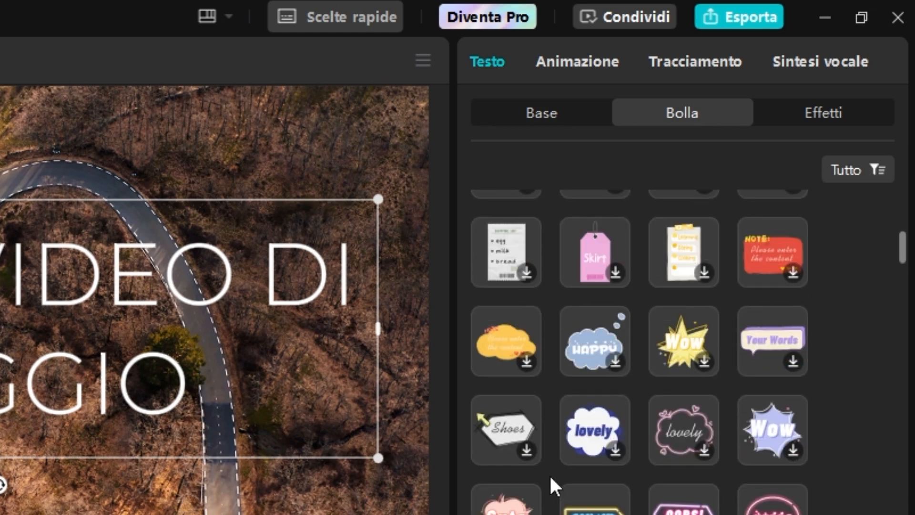
{"action": "scroll", "coordinate": [632, 429], "scroll_direction": "down", "scroll_amount": 10}
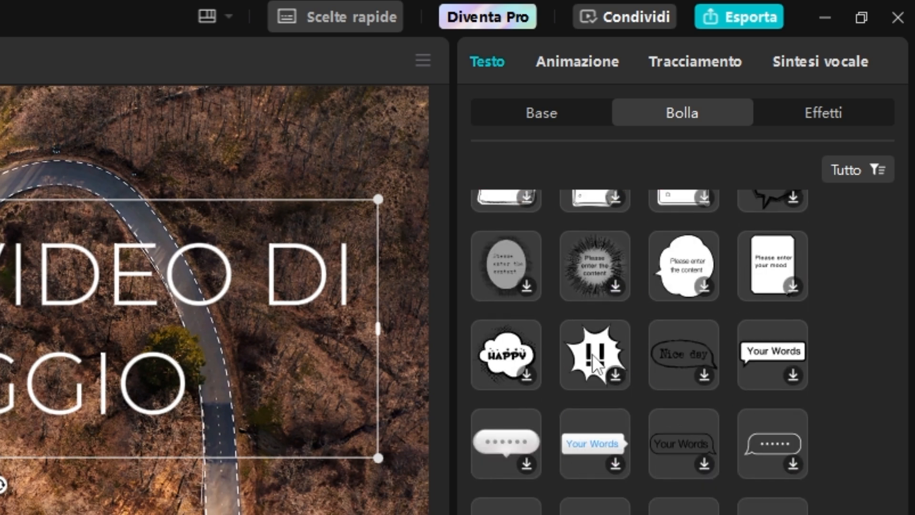
{"action": "left_click", "coordinate": [782, 116]}
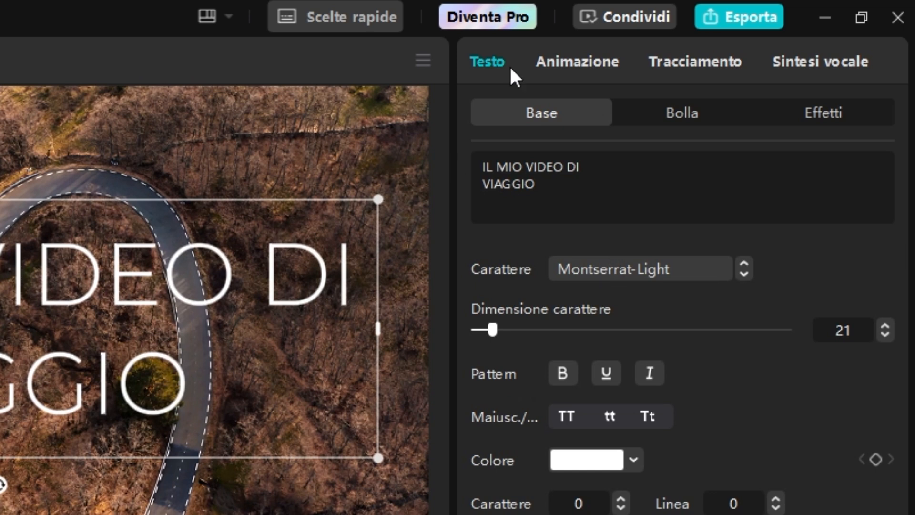
Give the title the typewriter entrance animation (Macc...vere) and the Sfoca...istra exit animation.
{"action": "left_click", "coordinate": [582, 64]}
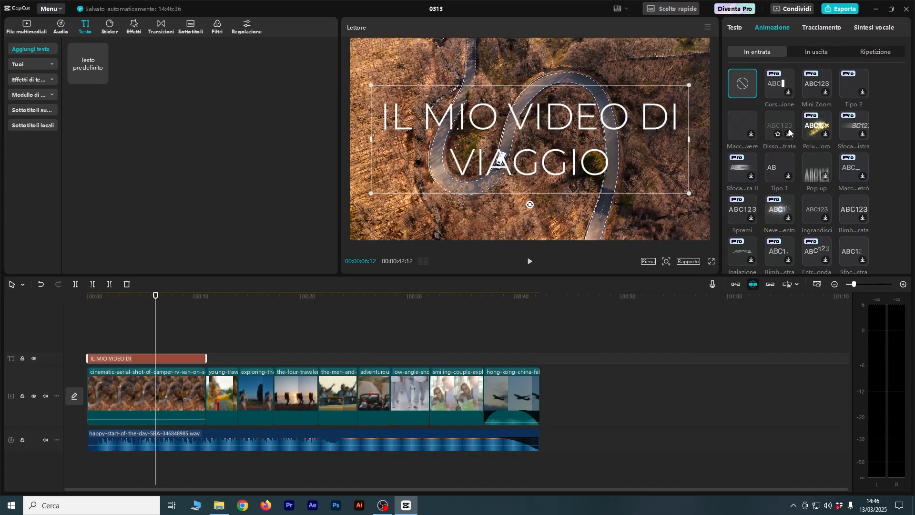
{"action": "scroll", "coordinate": [794, 155], "scroll_direction": "down", "scroll_amount": 5}
{"action": "scroll", "coordinate": [794, 156], "scroll_direction": "down", "scroll_amount": 5}
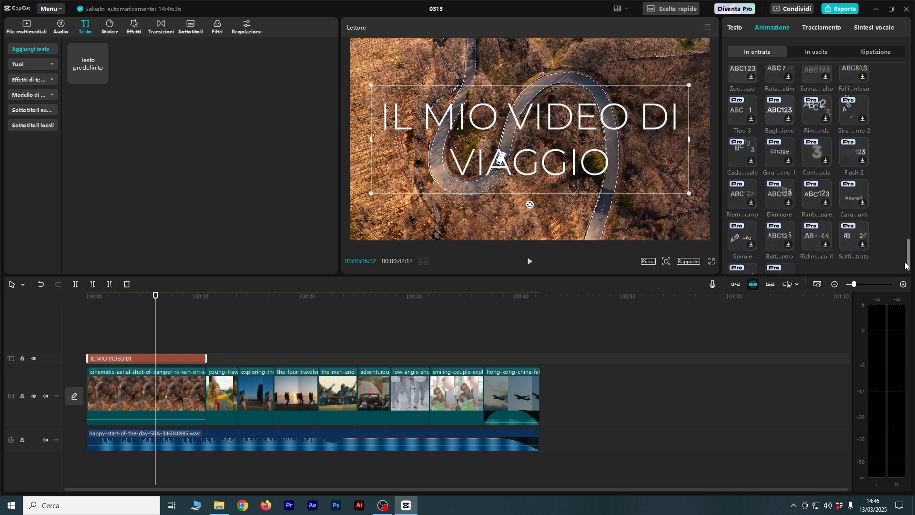
{"action": "scroll", "coordinate": [908, 139], "scroll_direction": "up", "scroll_amount": 10}
{"action": "left_click", "coordinate": [738, 121]}
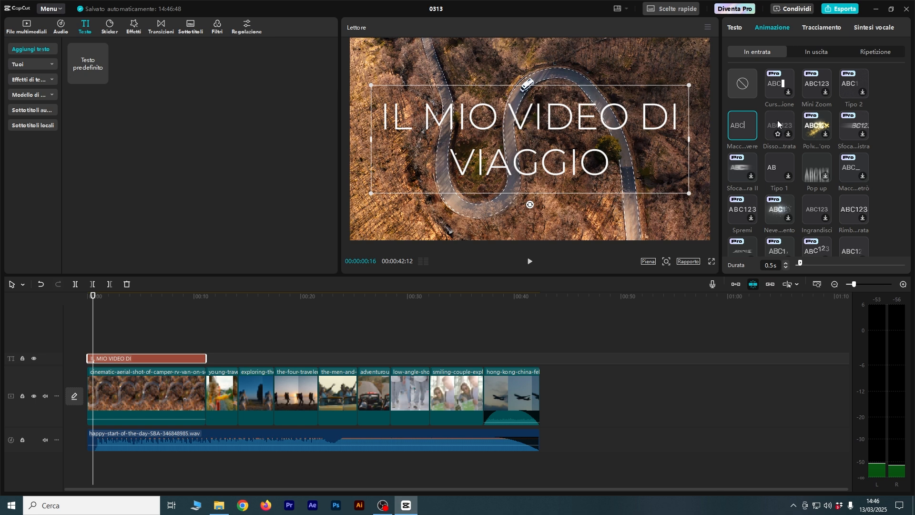
{"action": "left_click", "coordinate": [812, 51]}
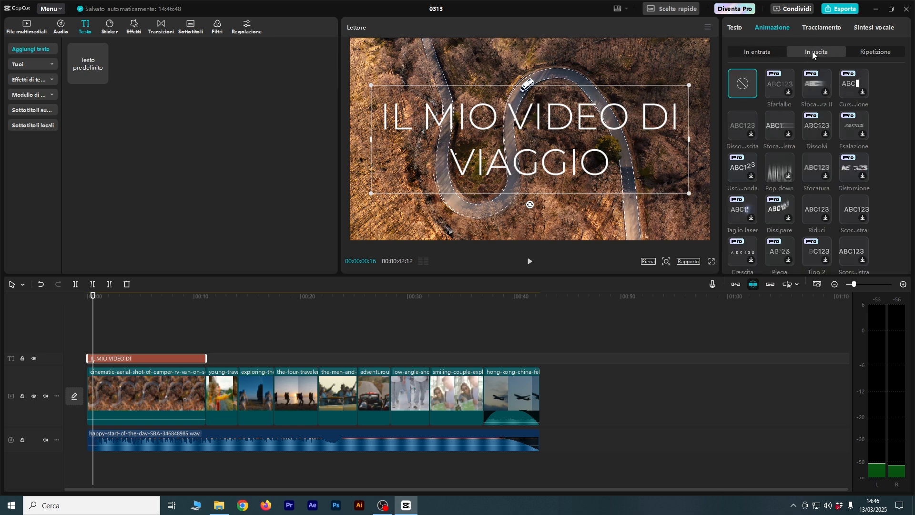
{"action": "left_click", "coordinate": [781, 128]}
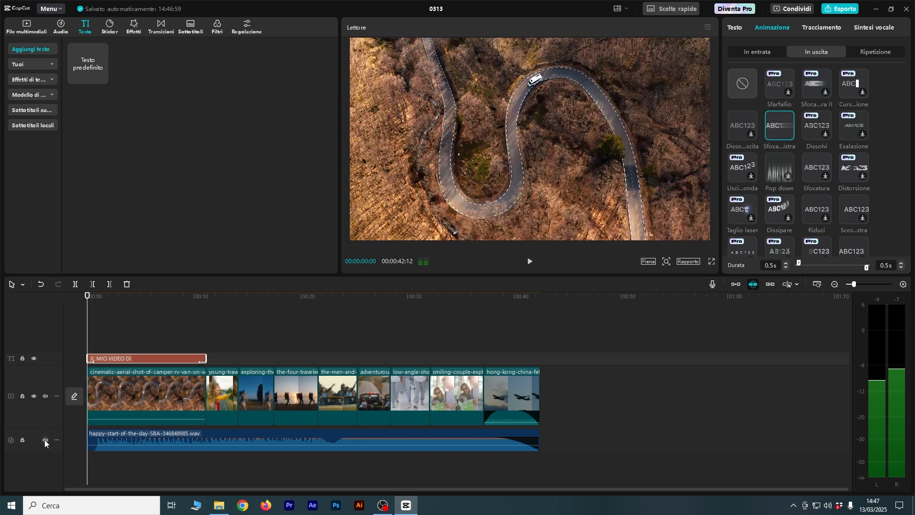
Mute the music track and trim the title to end about halfway through the aerial clip.
{"action": "left_click", "coordinate": [44, 439]}
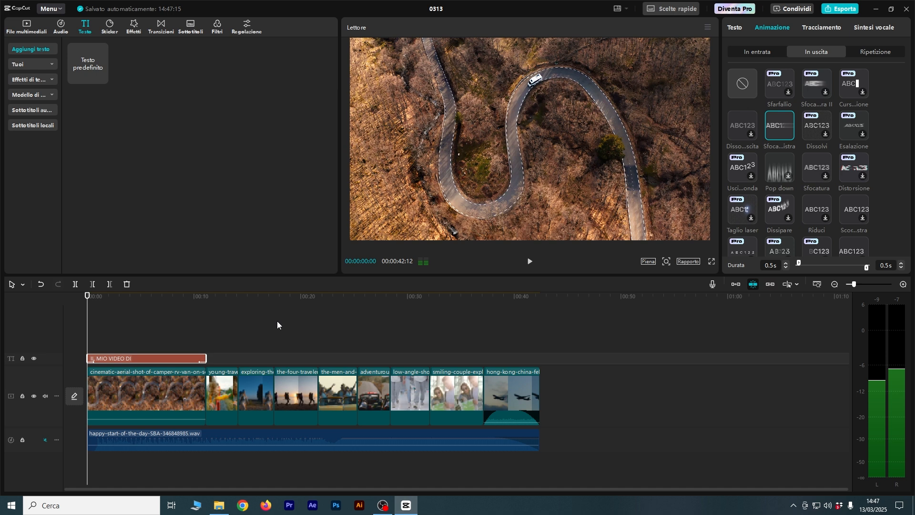
{"action": "key", "text": "space"}
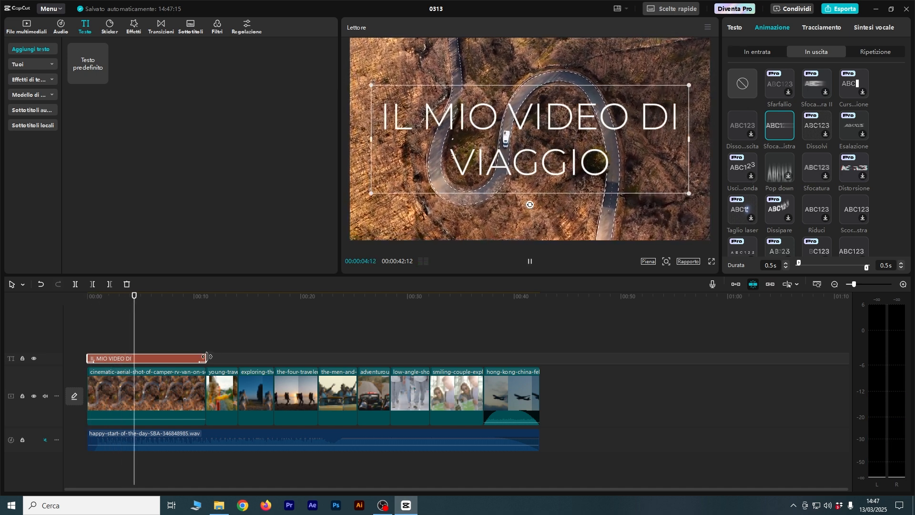
{"action": "left_click_drag", "start_coordinate": [205, 356], "coordinate": [153, 356]}
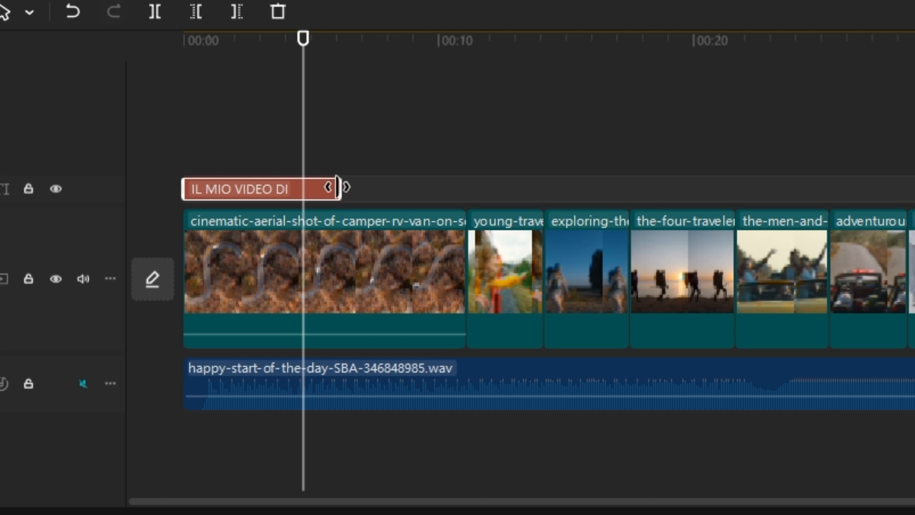
{"action": "left_click_drag", "start_coordinate": [340, 187], "coordinate": [327, 187]}
{"action": "key", "text": "space"}
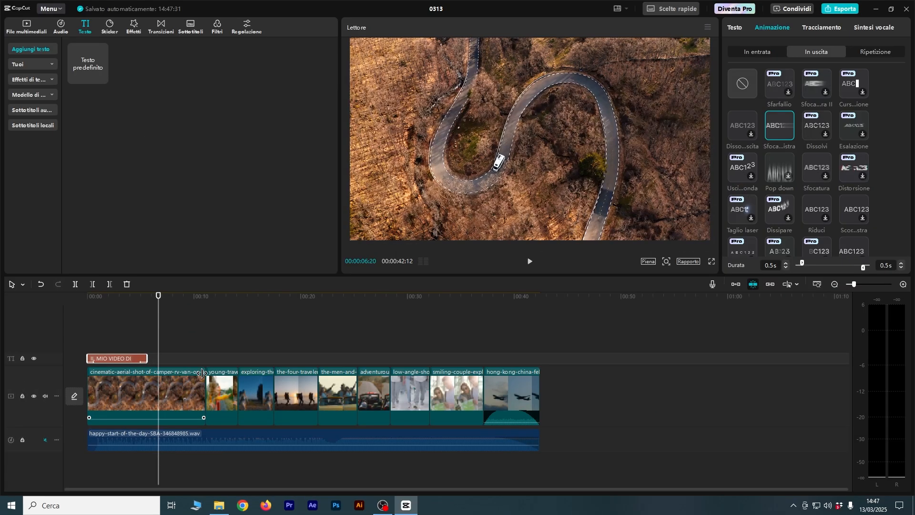
Trim the aerial clip to end at 00:00:06:20 and move all following video clips back to close the gap.
{"action": "left_click_drag", "start_coordinate": [202, 373], "coordinate": [159, 386]}
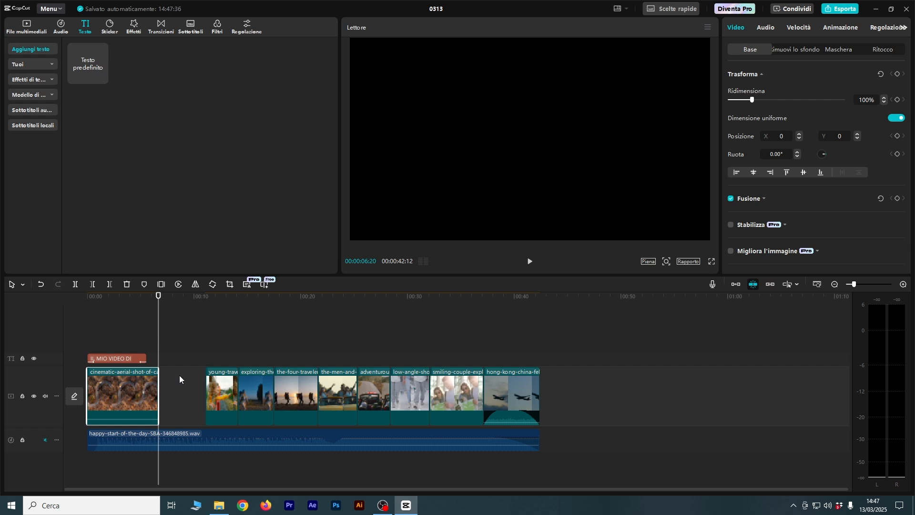
{"action": "left_click", "coordinate": [178, 376]}
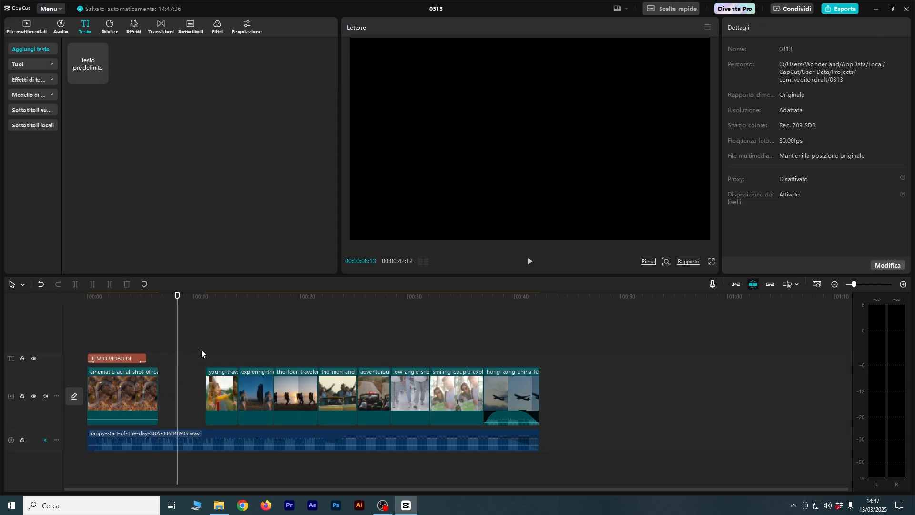
{"action": "left_click_drag", "start_coordinate": [201, 350], "coordinate": [225, 360]}
{"action": "left_click_drag", "start_coordinate": [223, 401], "coordinate": [177, 405]}
{"action": "left_click", "coordinate": [117, 338]}
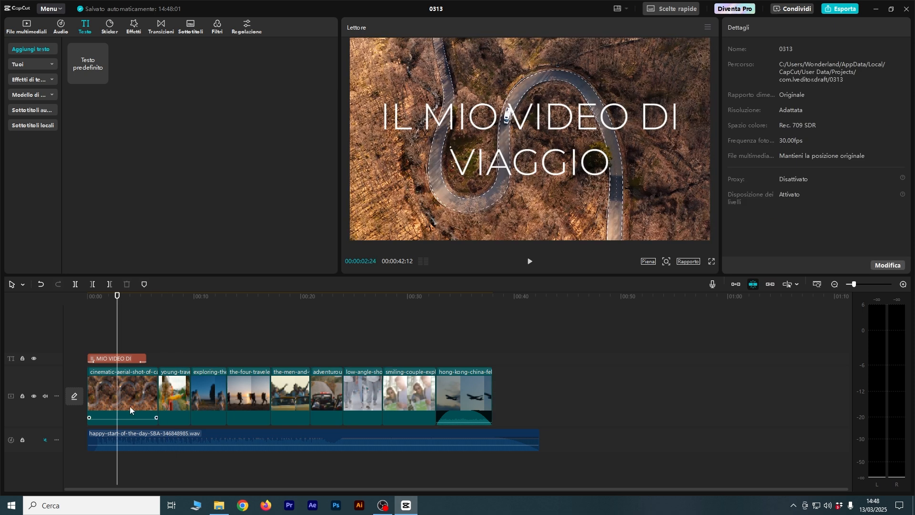
Browse the Base and Tendenze transitions and place the Mix transition between the aerial clip and the train traveler clip.
{"action": "left_click", "coordinate": [129, 393]}
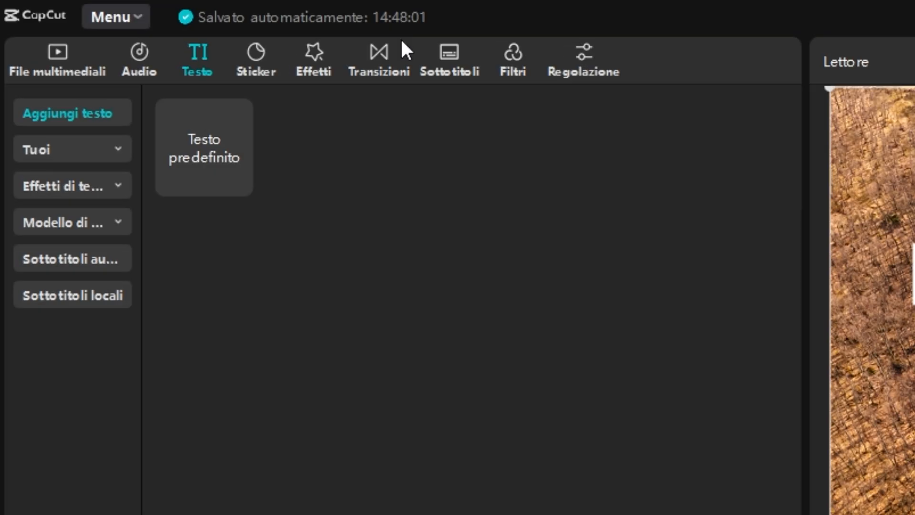
{"action": "left_click", "coordinate": [162, 24]}
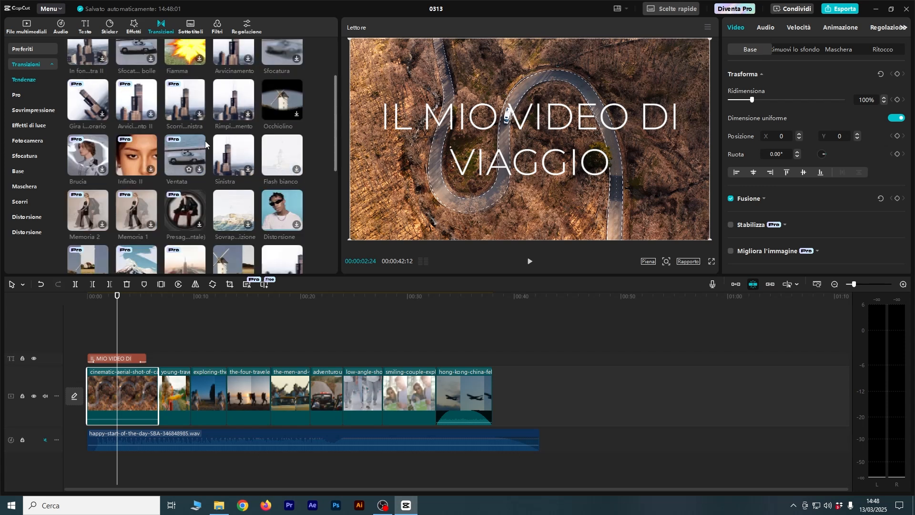
{"action": "left_click", "coordinate": [31, 169]}
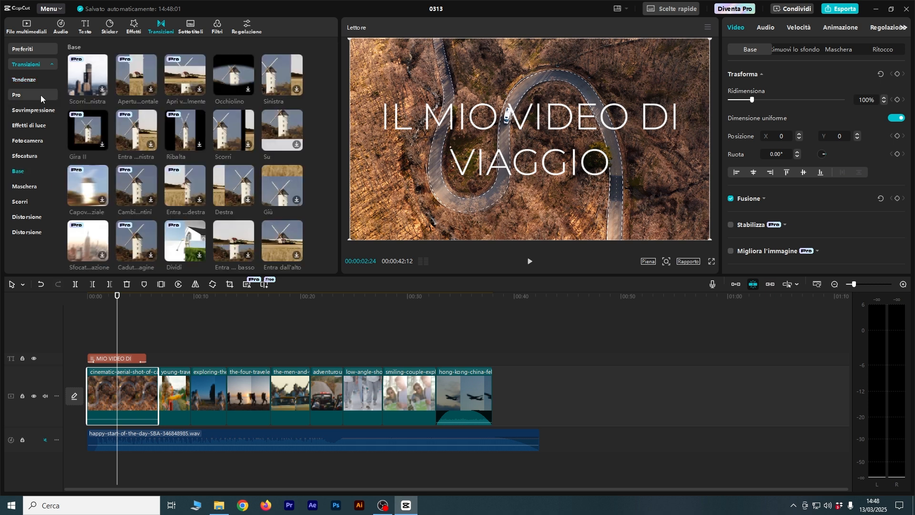
{"action": "left_click", "coordinate": [24, 80]}
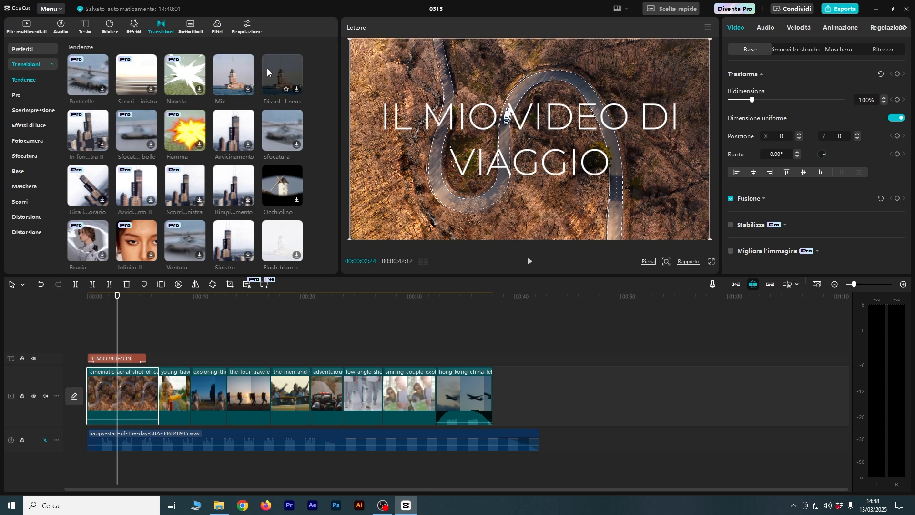
{"action": "left_click", "coordinate": [234, 71]}
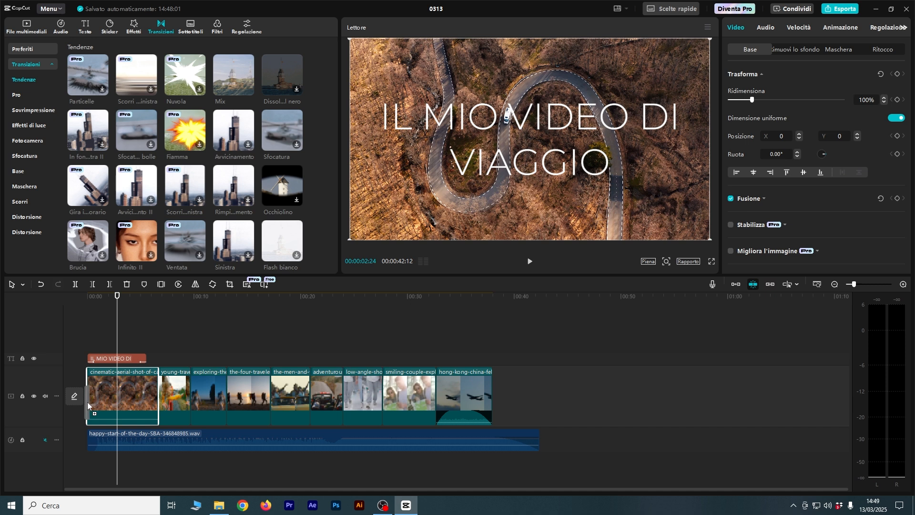
{"action": "left_click", "coordinate": [153, 340]}
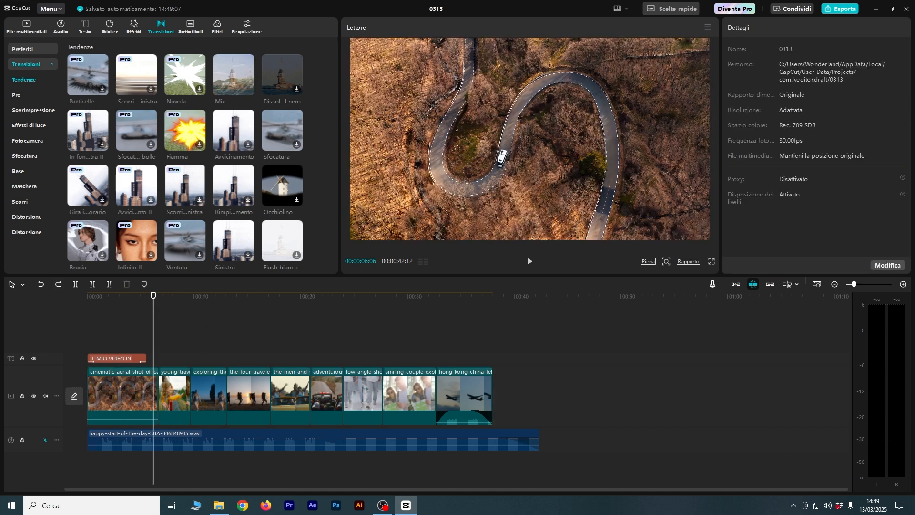
{"action": "left_click", "coordinate": [902, 285]}
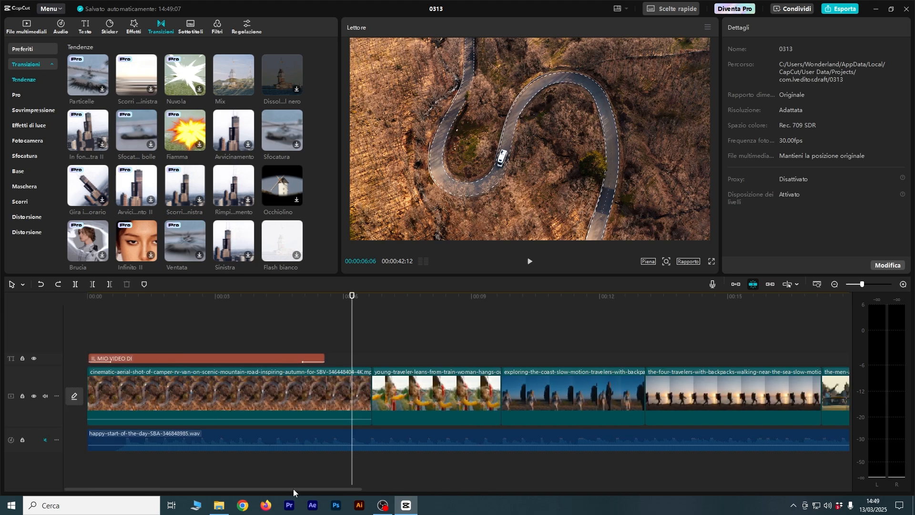
{"action": "left_click_drag", "start_coordinate": [264, 129], "coordinate": [371, 395]}
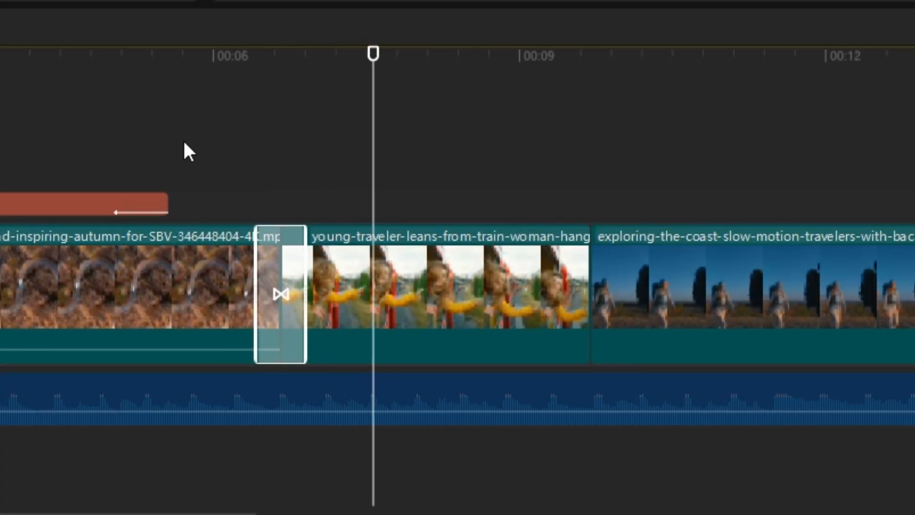
Set the duration of the Mix transition to 1.1 s.
{"action": "left_click", "coordinate": [200, 65]}
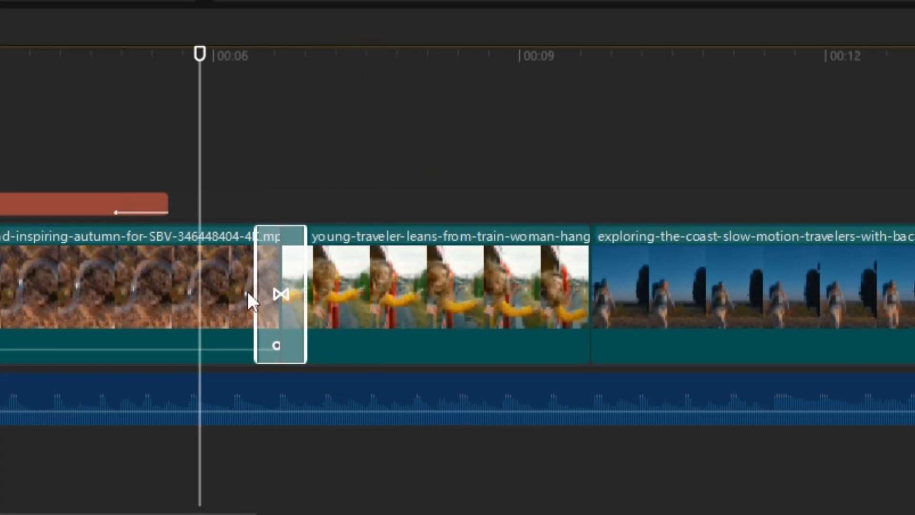
{"action": "left_click_drag", "start_coordinate": [254, 293], "coordinate": [196, 295]}
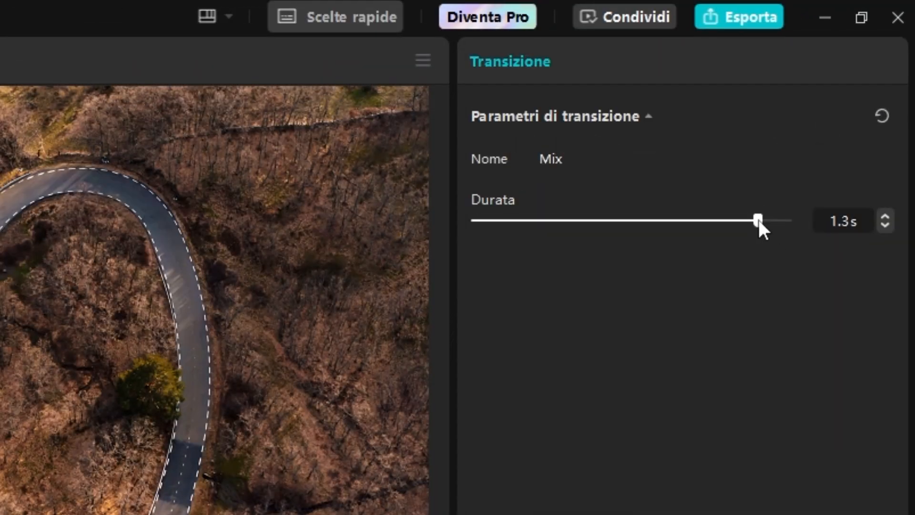
{"action": "left_click_drag", "start_coordinate": [848, 96], "coordinate": [816, 100]}
{"action": "left_click_drag", "start_coordinate": [677, 230], "coordinate": [687, 343]}
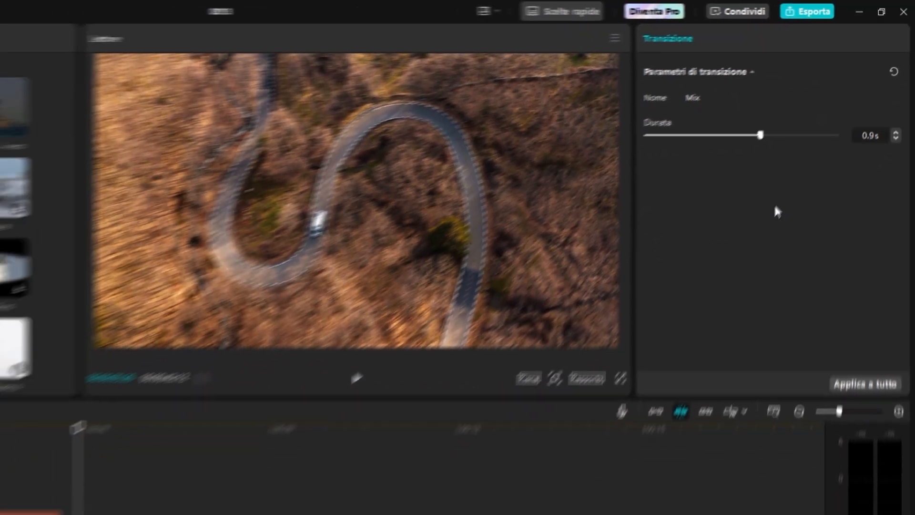
{"action": "left_click_drag", "start_coordinate": [775, 212], "coordinate": [782, 212]}
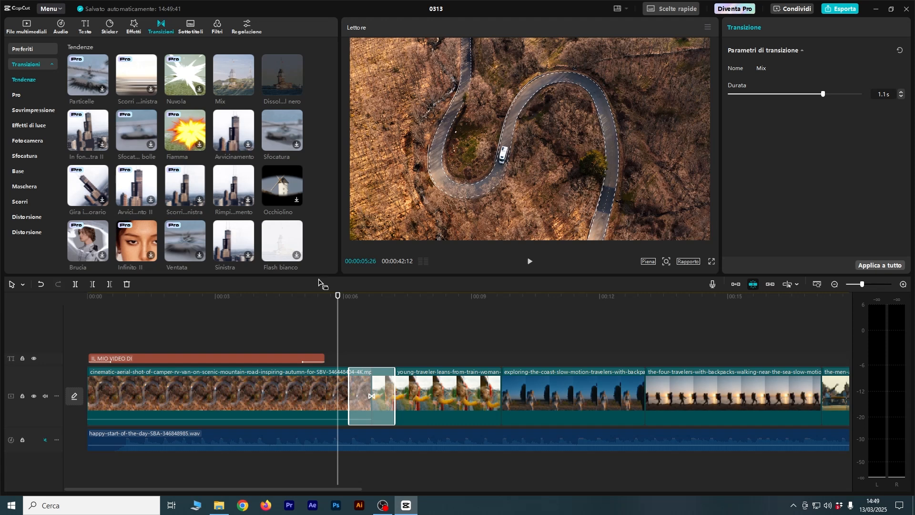
Replace the Mix transition with Sinistra and that with Occhiolino, and play the join between the two clips.
{"action": "left_click_drag", "start_coordinate": [233, 257], "coordinate": [363, 403]}
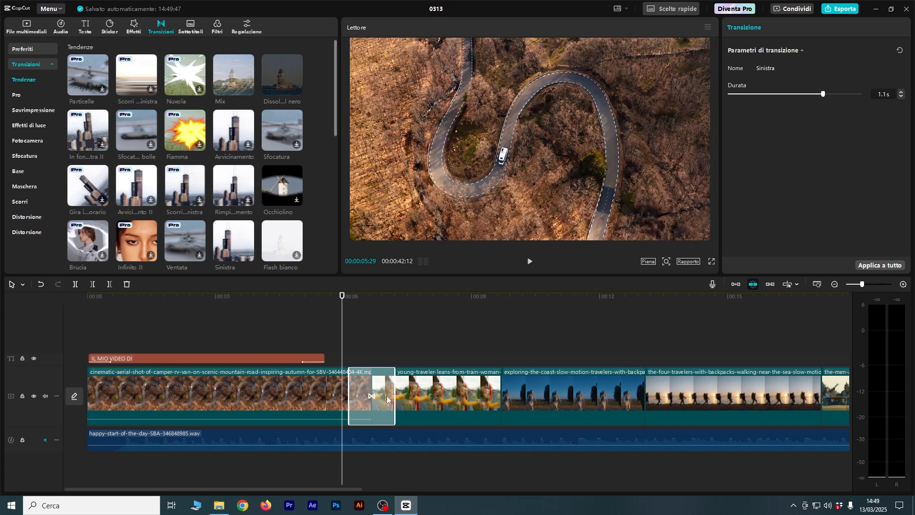
{"action": "left_click_drag", "start_coordinate": [274, 180], "coordinate": [372, 396]}
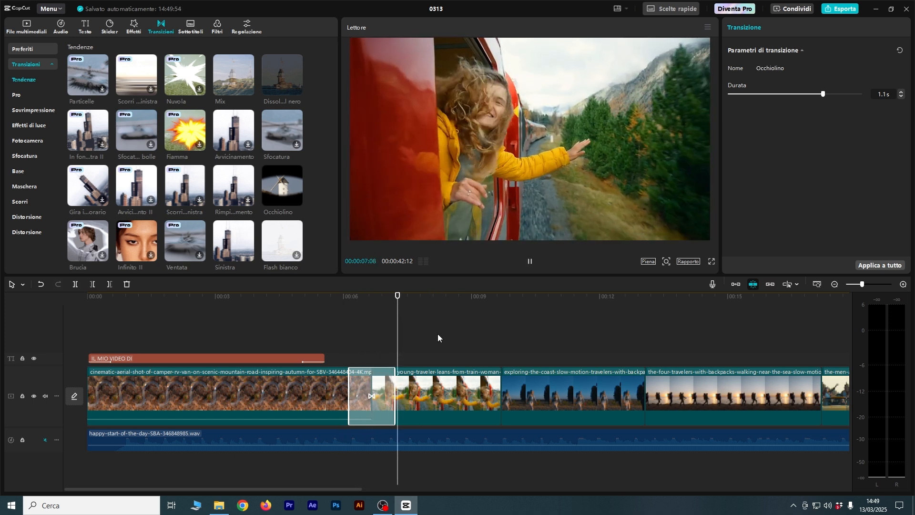
{"action": "left_click", "coordinate": [531, 263]}
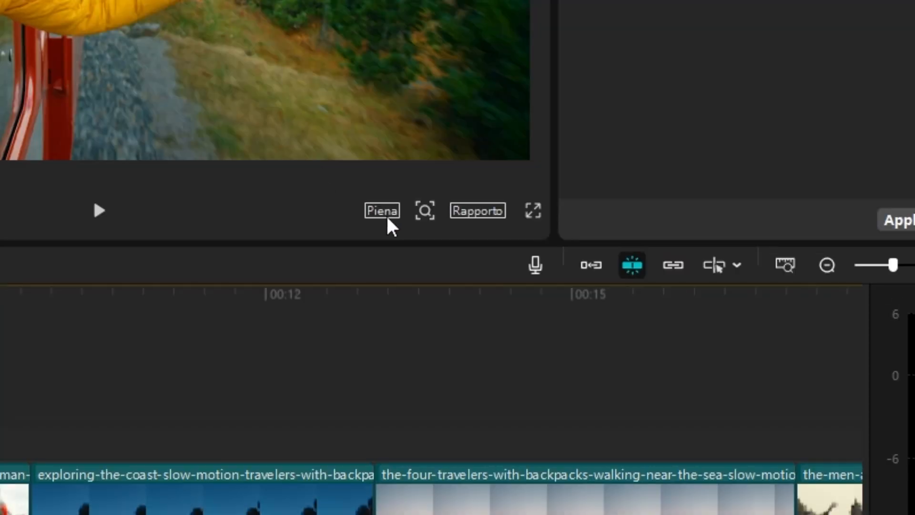
Examine the player's preview quality options and replay the Occhiolino transition at full quality.
{"action": "left_click", "coordinate": [383, 211]}
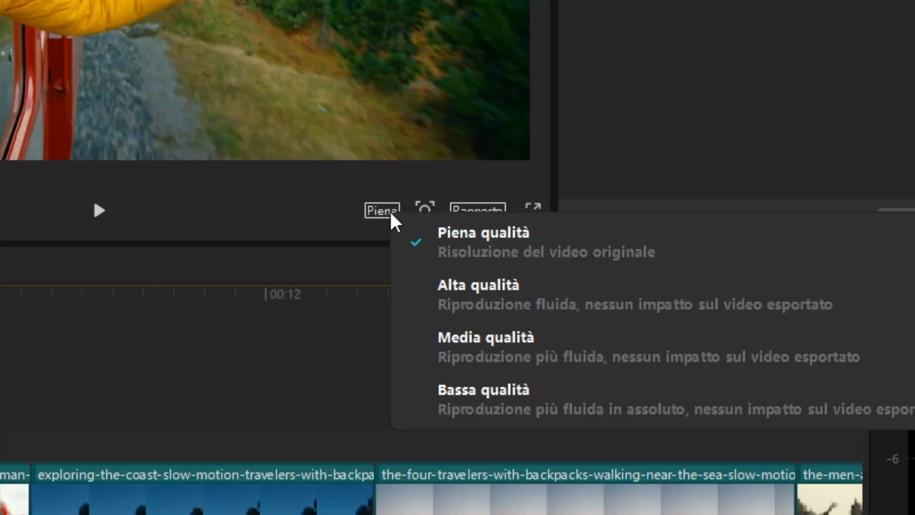
{"action": "left_click", "coordinate": [207, 183]}
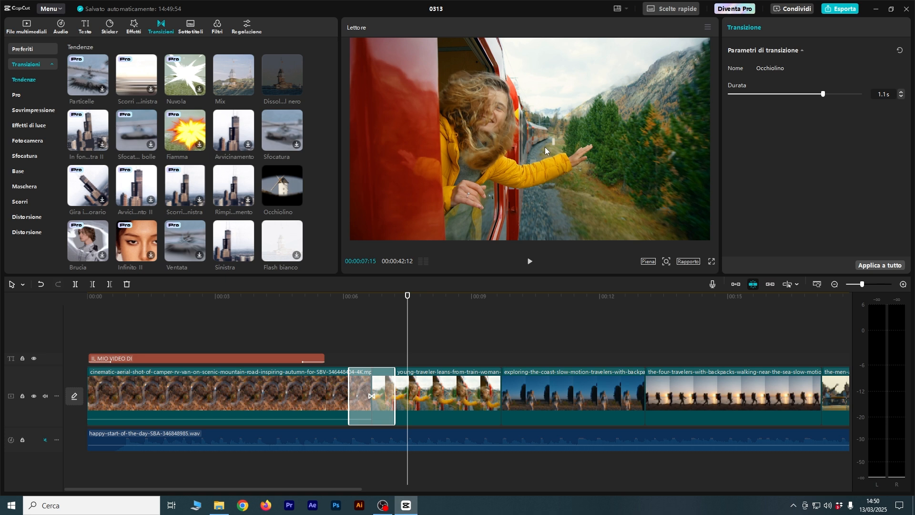
{"action": "left_click", "coordinate": [339, 302]}
{"action": "key", "text": "space"}
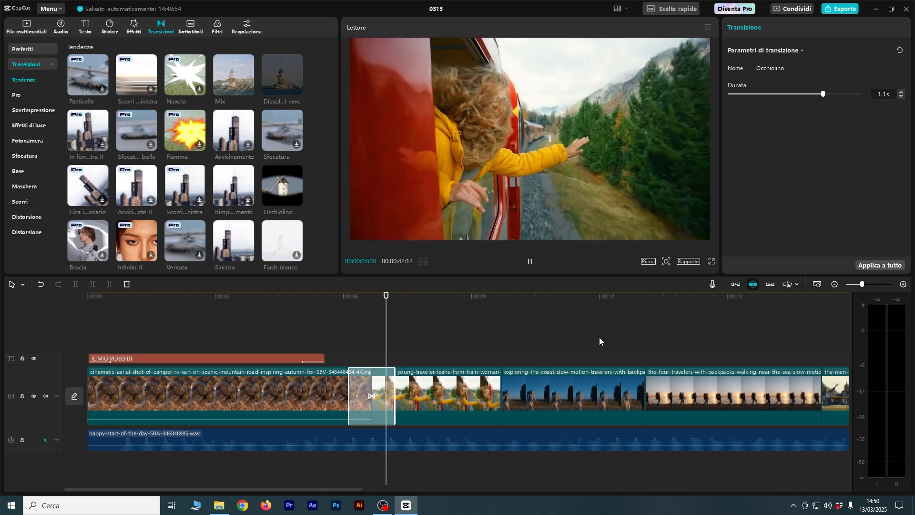
{"action": "key", "text": "space"}
Set the preview quality to Bassa qualità and replay the transition.
{"action": "left_click", "coordinate": [647, 261]}
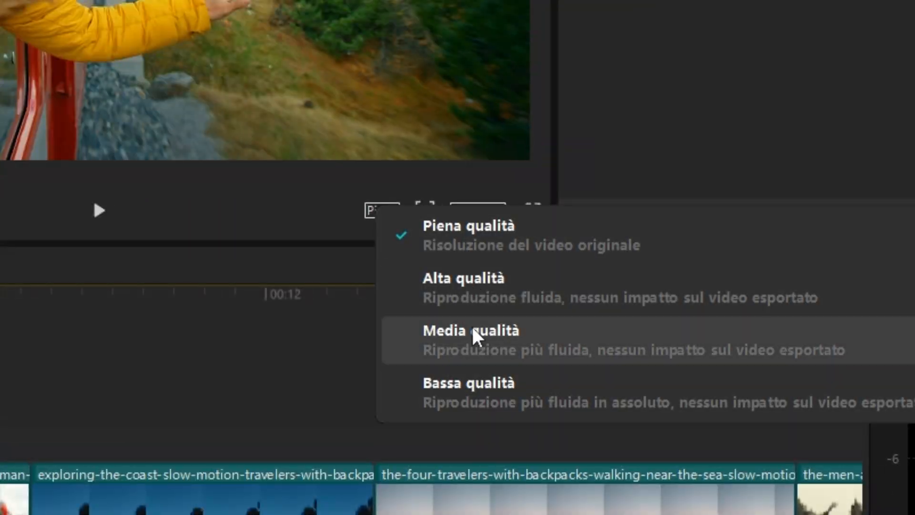
{"action": "left_click", "coordinate": [476, 386]}
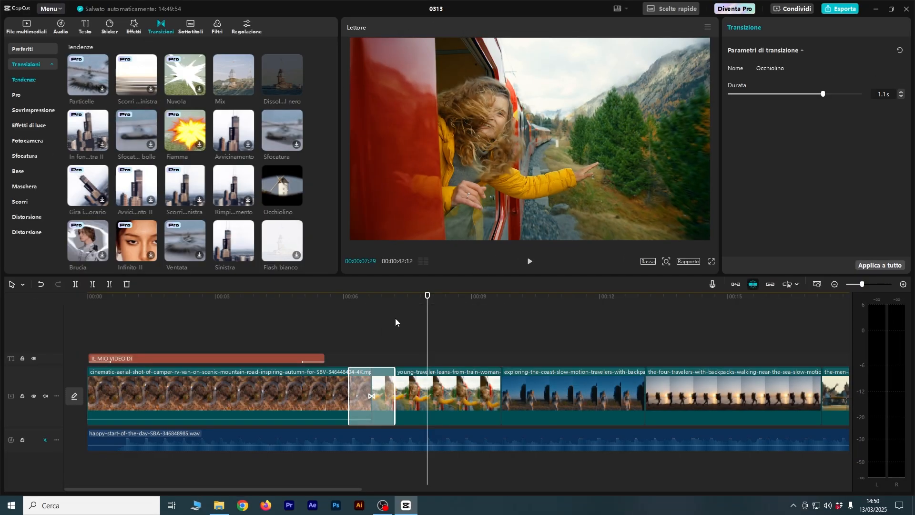
{"action": "left_click", "coordinate": [333, 297]}
{"action": "key", "text": "space"}
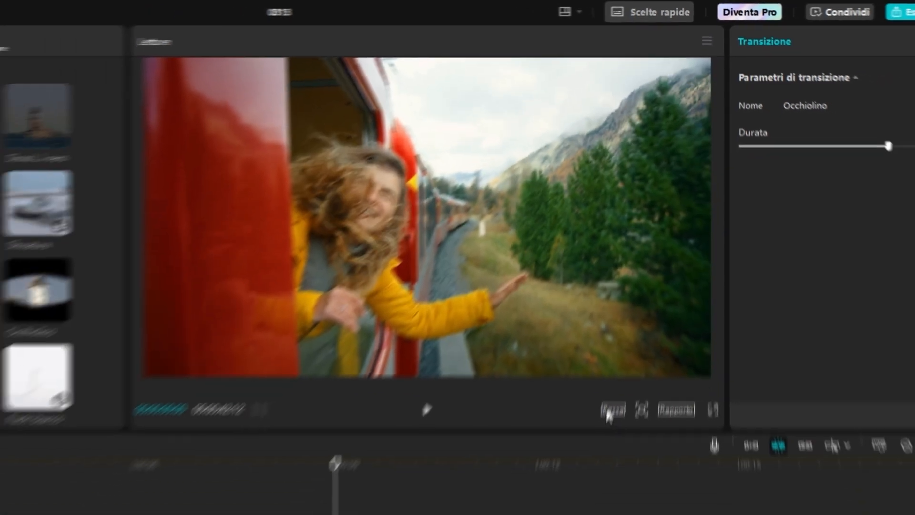
Switch the preview quality to Alta qualità and play the train traveler and coast clips.
{"action": "left_click", "coordinate": [612, 412]}
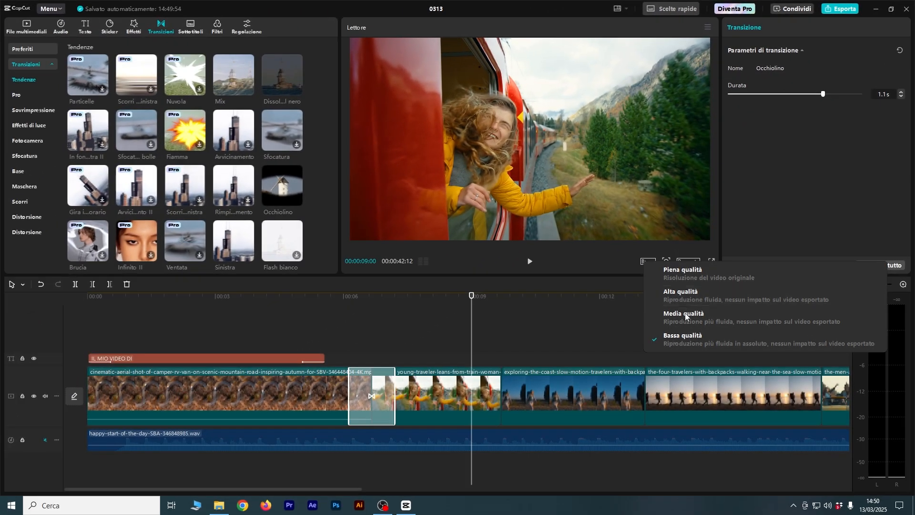
{"action": "left_click", "coordinate": [687, 299]}
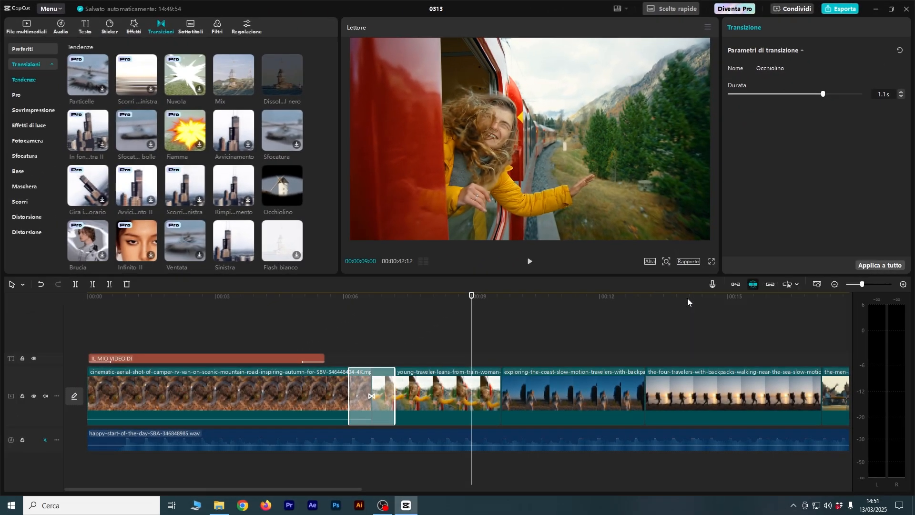
{"action": "key", "text": "space"}
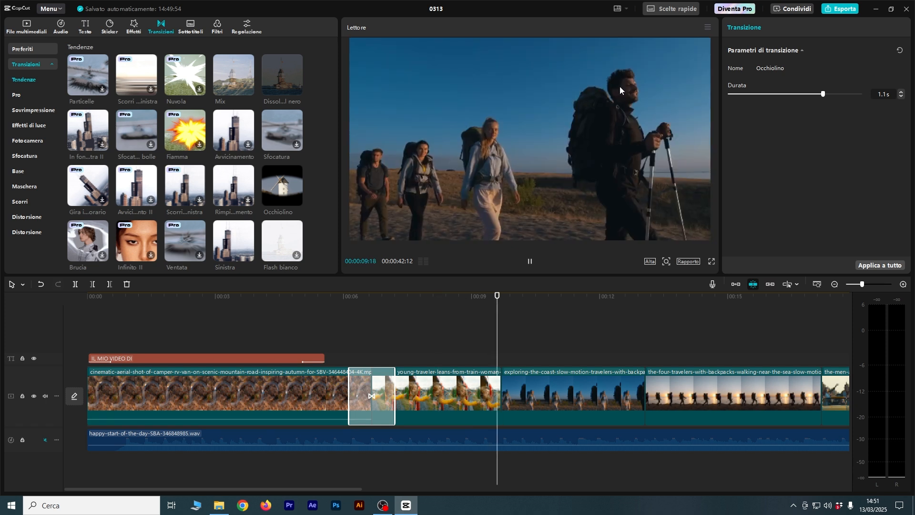
{"action": "left_click", "coordinate": [447, 310]}
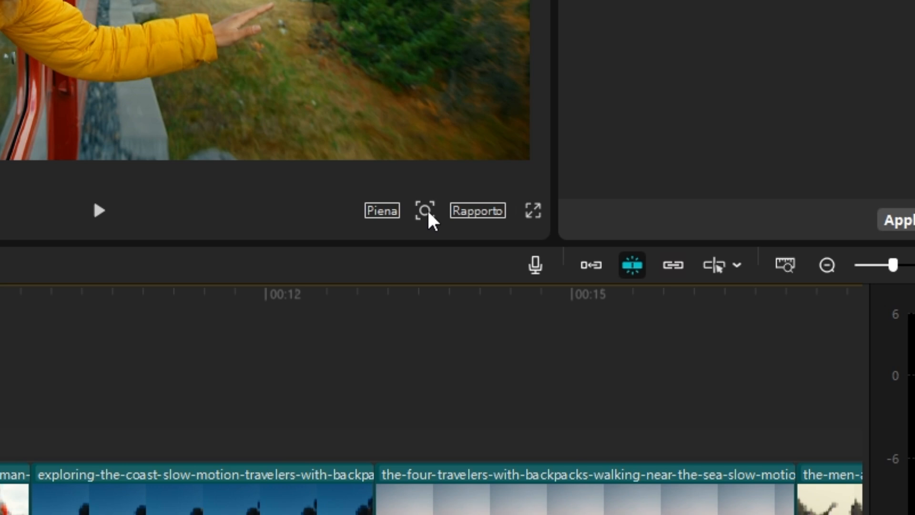
Try the preview's zoom control, and view the video in full screen before returning to the editor.
{"action": "left_click", "coordinate": [423, 212]}
{"action": "left_click_drag", "start_coordinate": [375, 248], "coordinate": [422, 252]}
{"action": "left_click", "coordinate": [712, 262]}
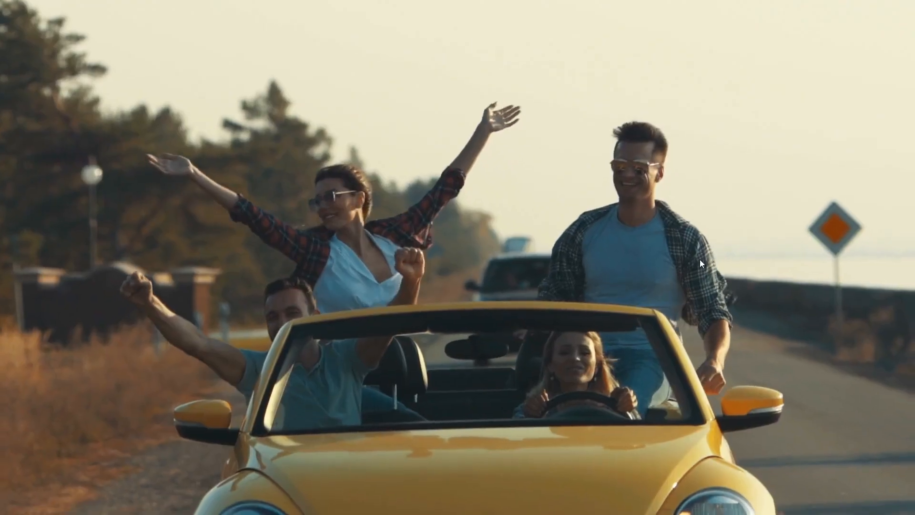
{"action": "key", "text": "Escape"}
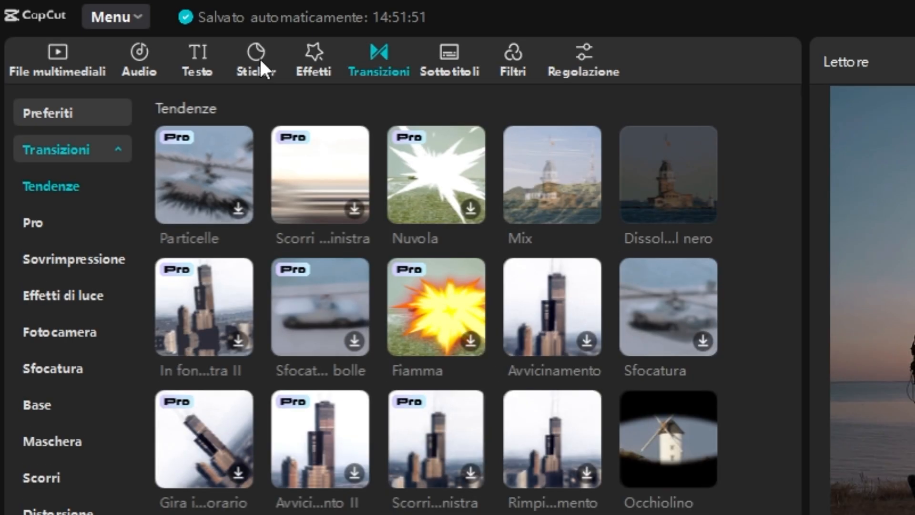
Browse the Tendenze stickers.
{"action": "left_click", "coordinate": [112, 30]}
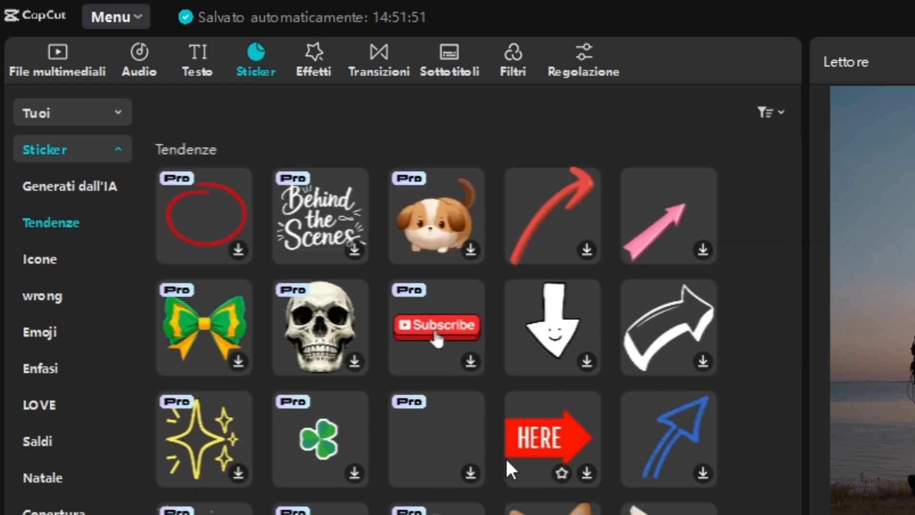
{"action": "scroll", "coordinate": [505, 457], "scroll_direction": "down", "scroll_amount": 10}
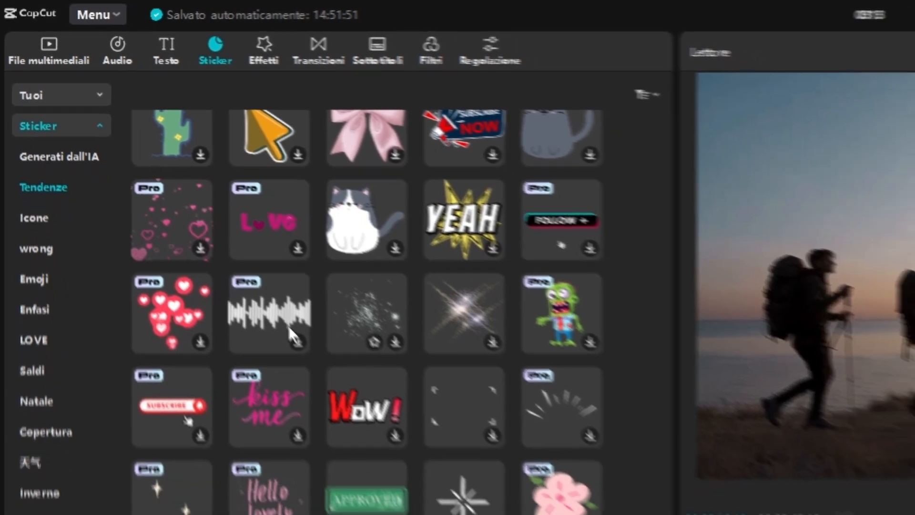
{"action": "scroll", "coordinate": [338, 378], "scroll_direction": "down", "scroll_amount": 5}
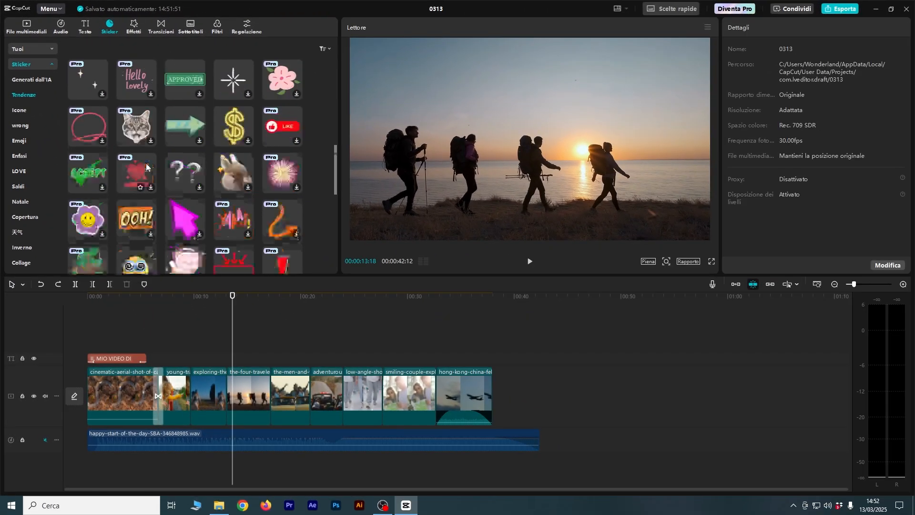
Apply the Accendi TV video effect to the exploring-the-coast clip and scrub through the clip to preview it.
{"action": "left_click", "coordinate": [166, 33]}
{"action": "left_click", "coordinate": [151, 297]}
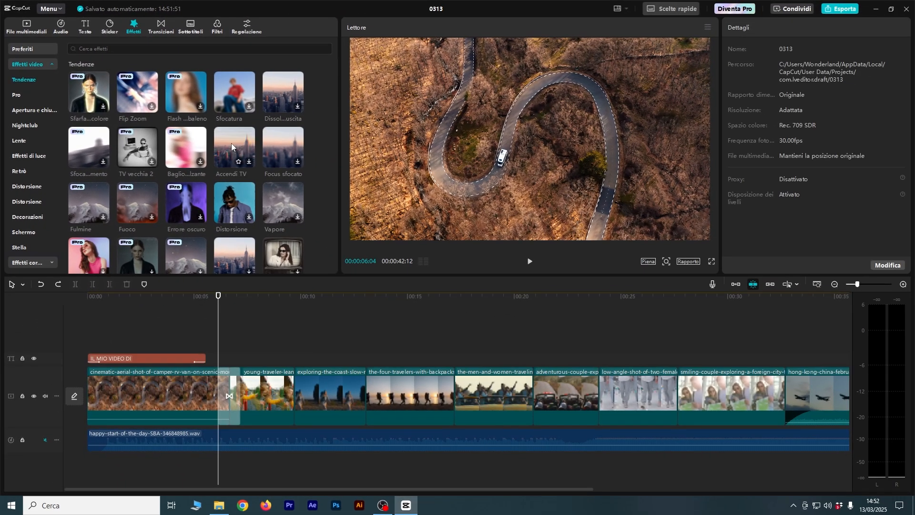
{"action": "left_click_drag", "start_coordinate": [300, 185], "coordinate": [368, 445]}
{"action": "left_click_drag", "start_coordinate": [283, 343], "coordinate": [319, 393]}
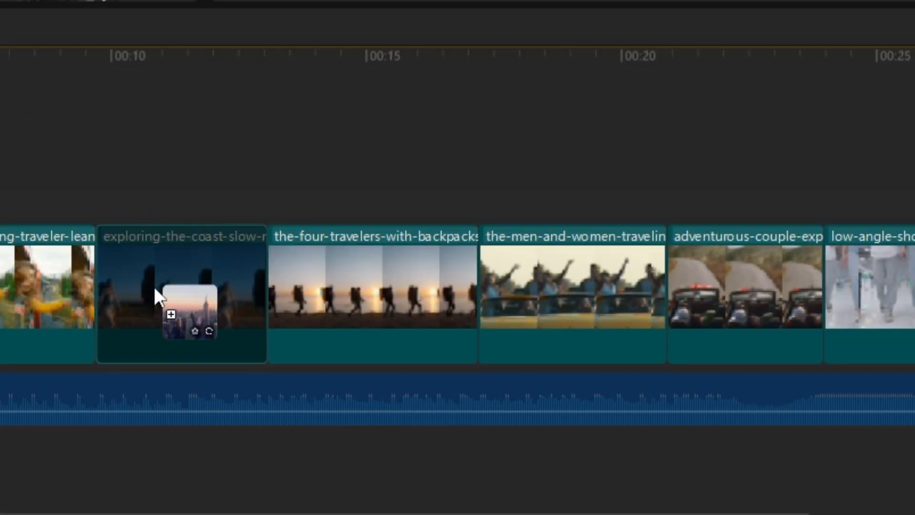
{"action": "left_click_drag", "start_coordinate": [155, 289], "coordinate": [155, 291]}
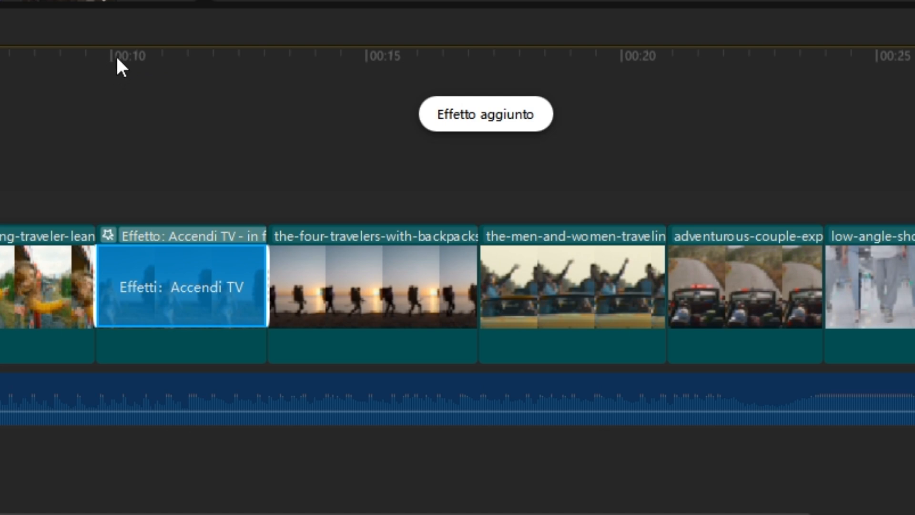
{"action": "left_click", "coordinate": [116, 58]}
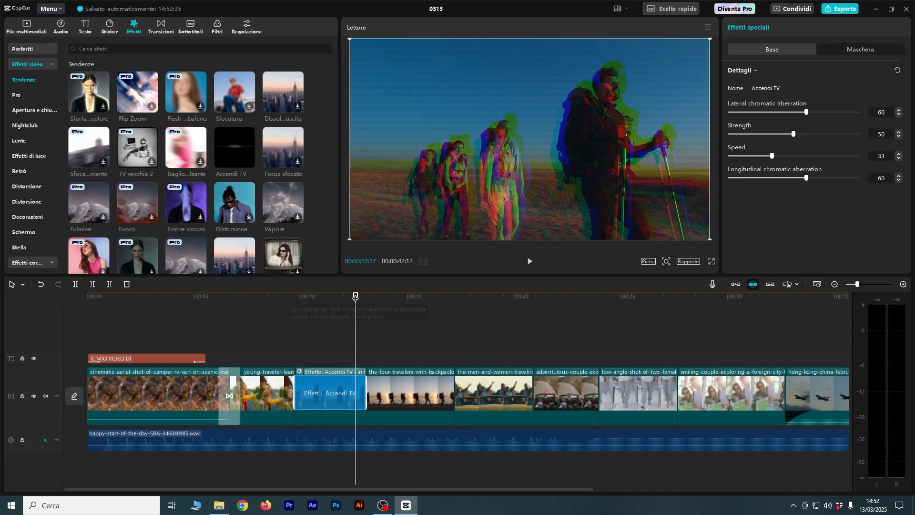
{"action": "left_click_drag", "start_coordinate": [354, 296], "coordinate": [301, 296]}
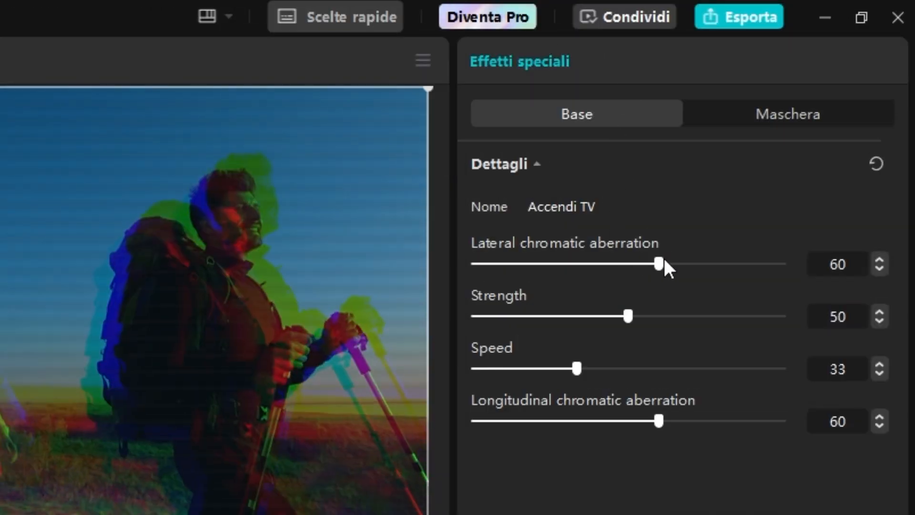
Try a Lateral chromatic aberration of 41 and a Strength of 36 on the Accendi TV effect, and undo both changes.
{"action": "left_click_drag", "start_coordinate": [663, 262], "coordinate": [600, 267]}
{"action": "left_click_drag", "start_coordinate": [628, 317], "coordinate": [584, 318]}
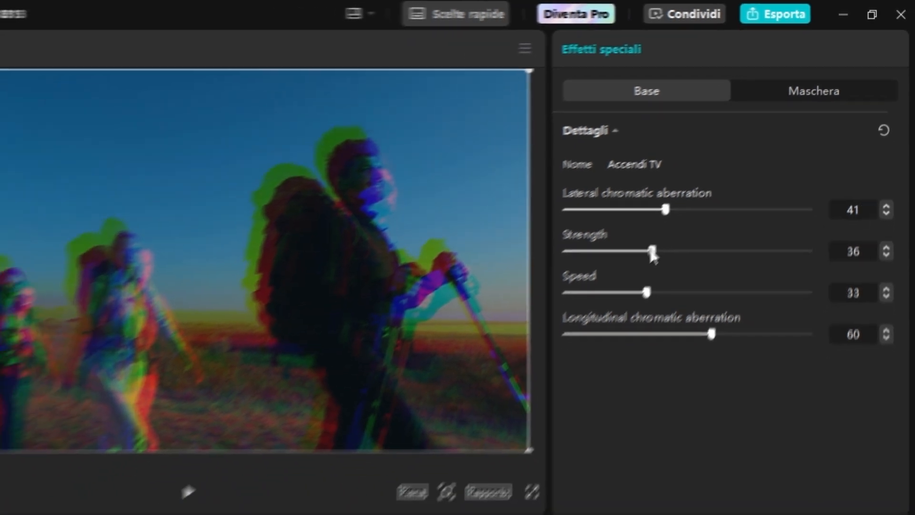
{"action": "key", "text": "ctrl+z"}
{"action": "key", "text": "ctrl+z"}
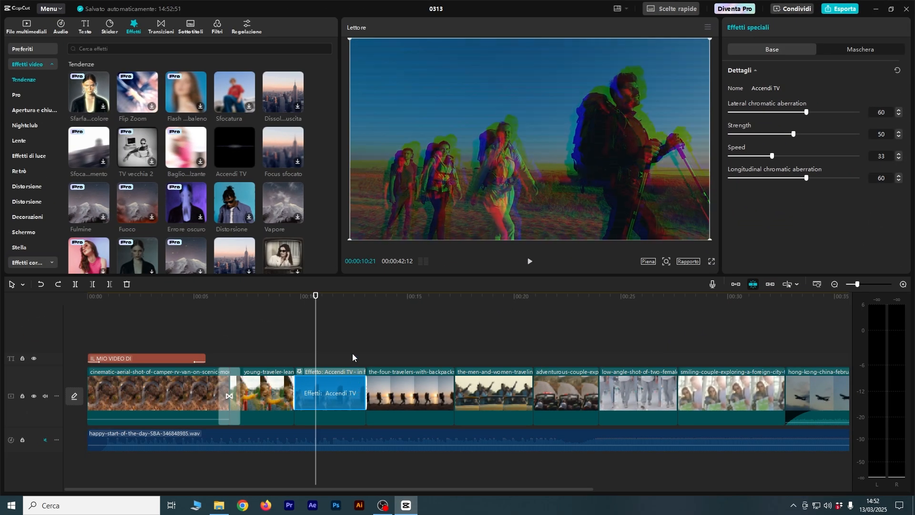
Replace the Accendi TV effect on the exploring-the-coast clip with a Focus sfocato effect on its own track, and play it back.
{"action": "key", "text": "Delete"}
{"action": "left_click_drag", "start_coordinate": [283, 147], "coordinate": [302, 360]}
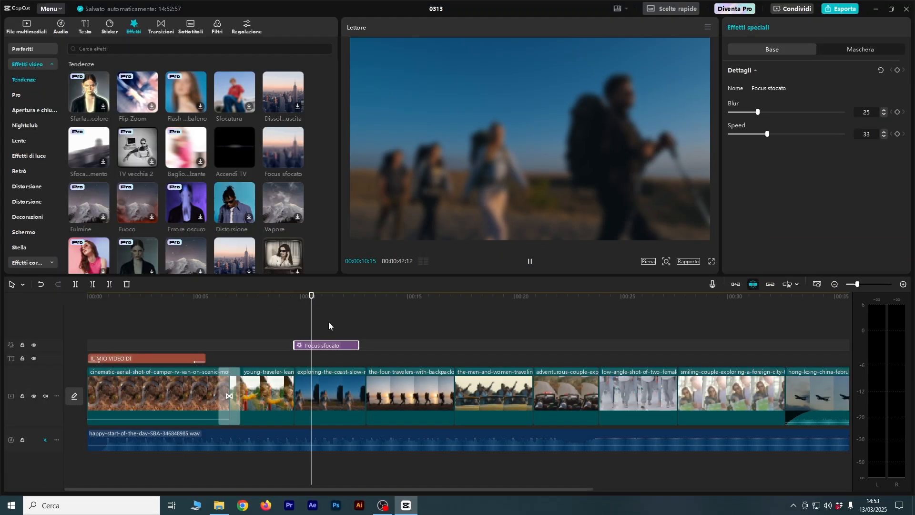
{"action": "key", "text": "space"}
{"action": "key", "text": "space"}
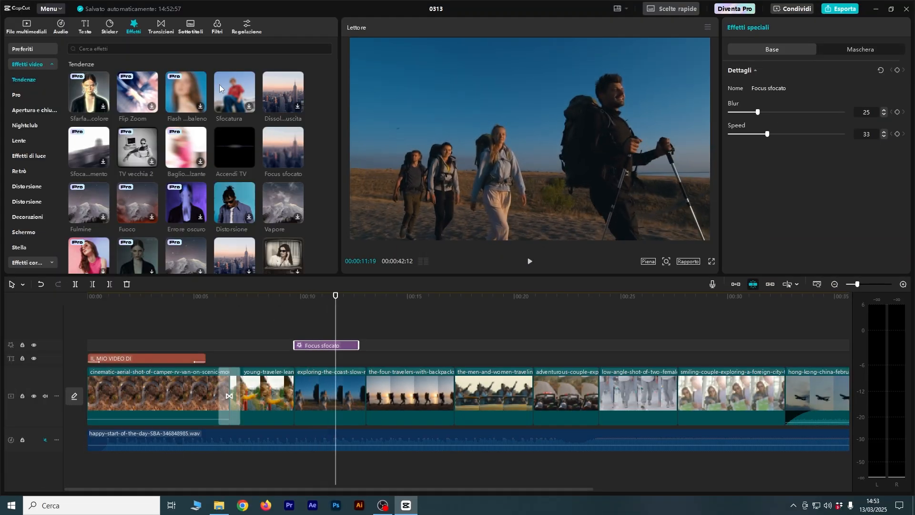
{"action": "left_click", "coordinate": [299, 296]}
{"action": "key", "text": "space"}
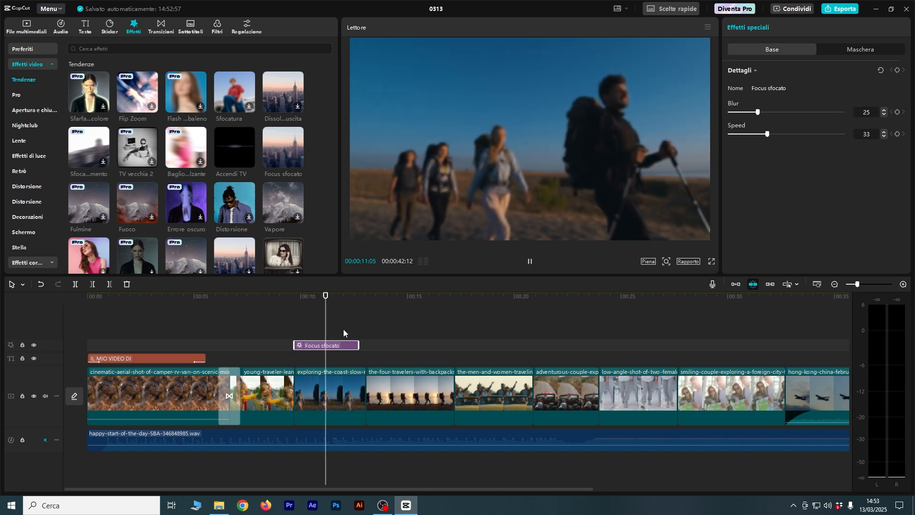
{"action": "key", "text": "space"}
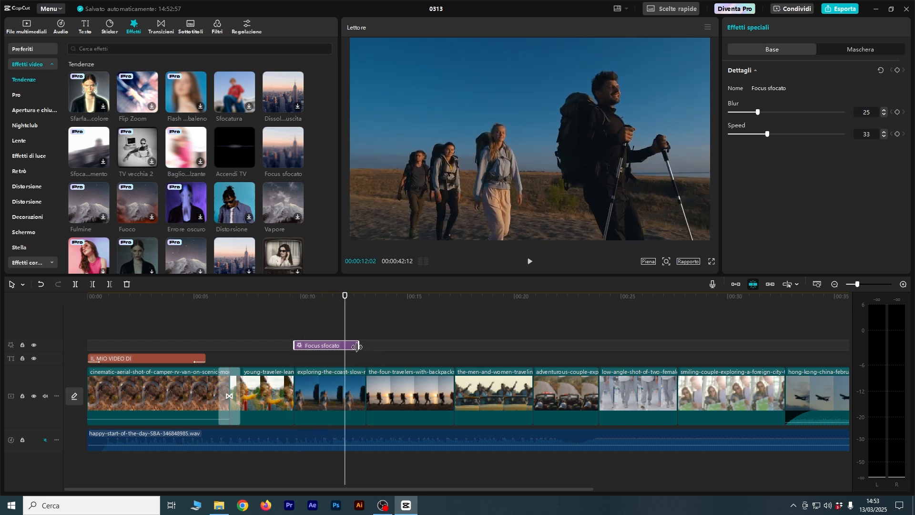
Extend the Focus sfocato effect over the following clips to about 00:23 and play the blurred section.
{"action": "left_click_drag", "start_coordinate": [423, 352], "coordinate": [595, 352]}
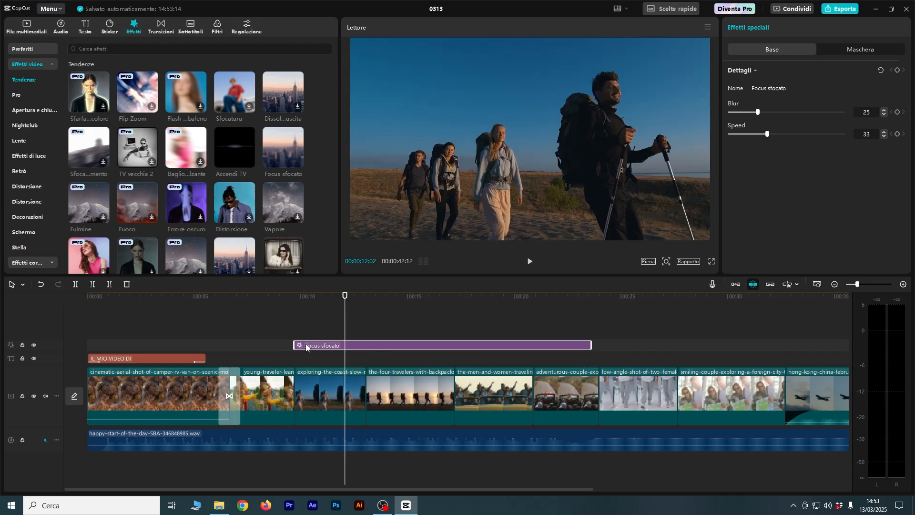
{"action": "mouse_move", "coordinate": [291, 348]}
{"action": "left_mouse_down"}
{"action": "mouse_move", "coordinate": [250, 350]}
{"action": "mouse_move", "coordinate": [293, 350]}
{"action": "left_mouse_up"}
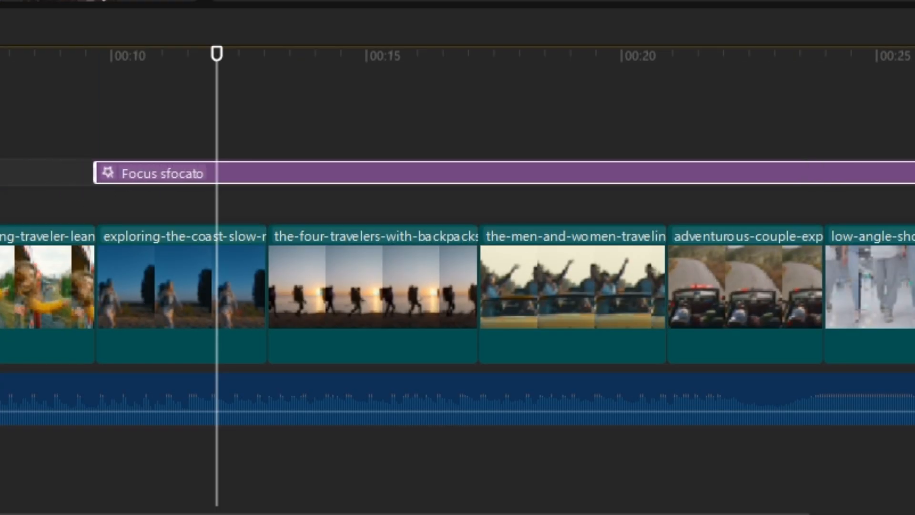
{"action": "key", "text": "space"}
{"action": "left_click", "coordinate": [145, 55]}
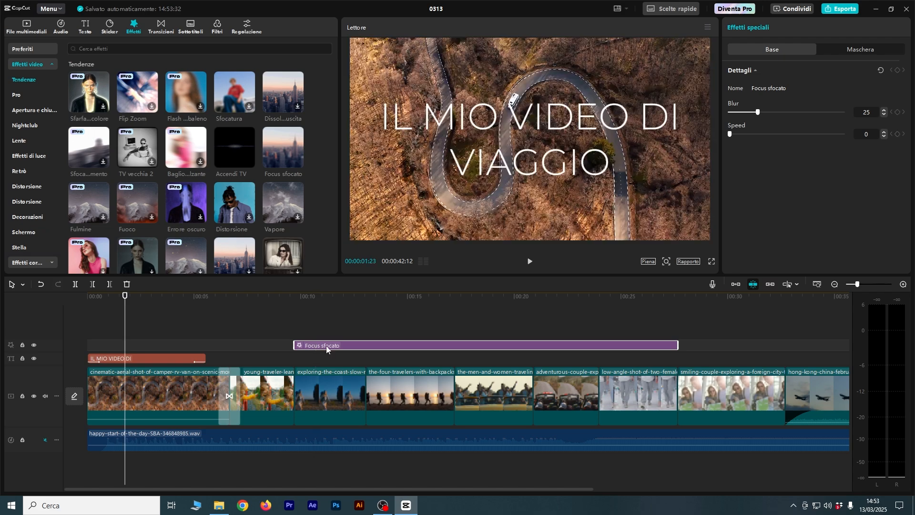
Move the Focus sfocato effect to the start of the timeline, over the opening aerial clip, and play it from the beginning.
{"action": "left_click_drag", "start_coordinate": [326, 350], "coordinate": [157, 348]}
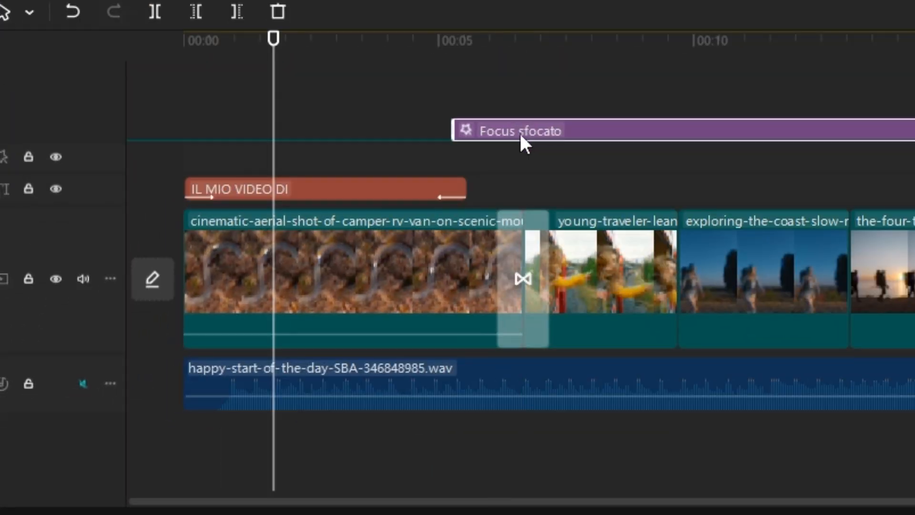
{"action": "left_click_drag", "start_coordinate": [352, 159], "coordinate": [264, 153]}
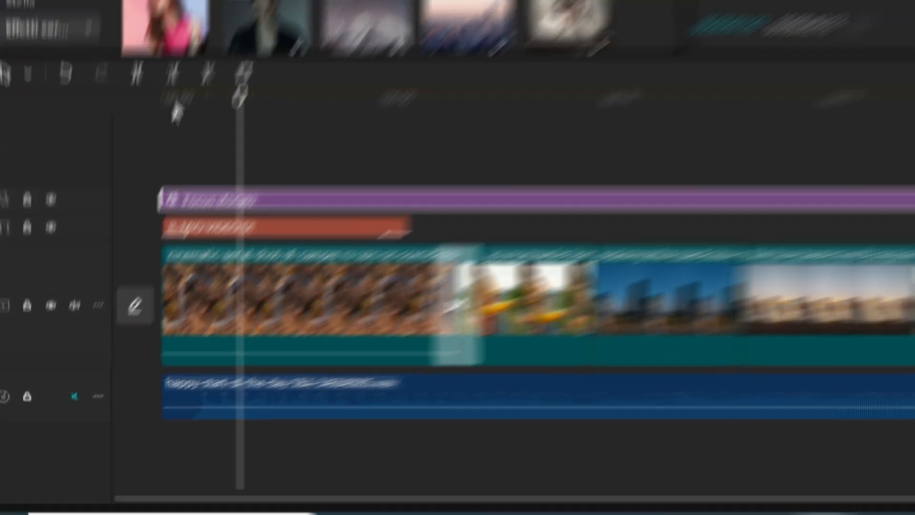
{"action": "left_click", "coordinate": [196, 42]}
{"action": "key", "text": "space"}
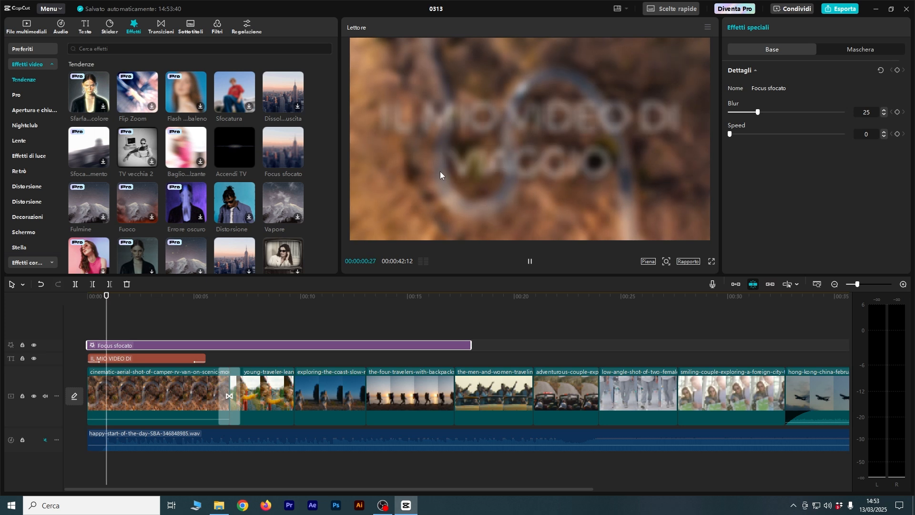
{"action": "left_click", "coordinate": [529, 261]}
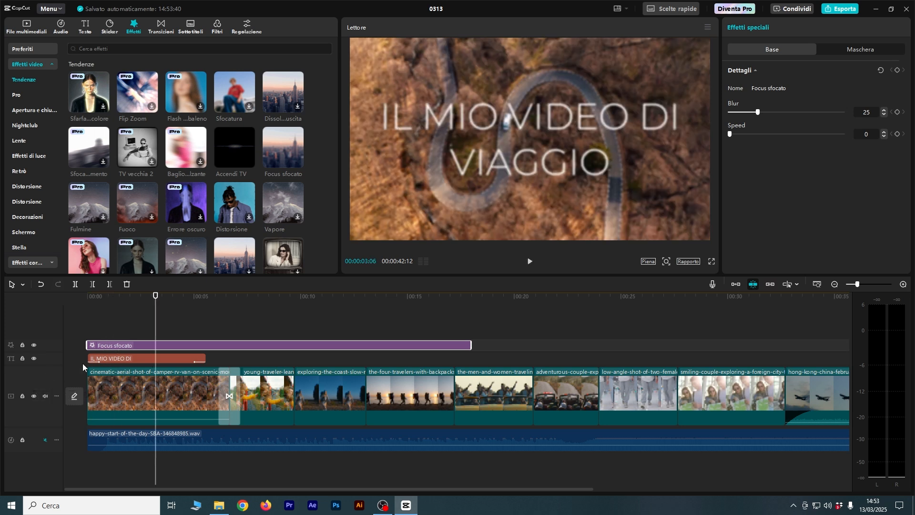
Place the IL MIO VIDEO DI VIAGGIO title track above the Focus sfocato effect and play the opening from the start.
{"action": "left_click_drag", "start_coordinate": [172, 360], "coordinate": [170, 336]}
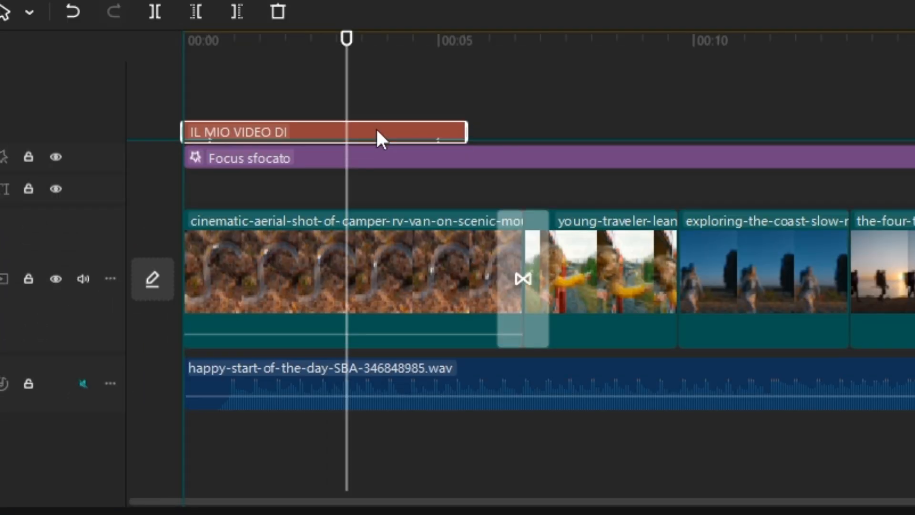
{"action": "left_click_drag", "start_coordinate": [375, 128], "coordinate": [376, 128]}
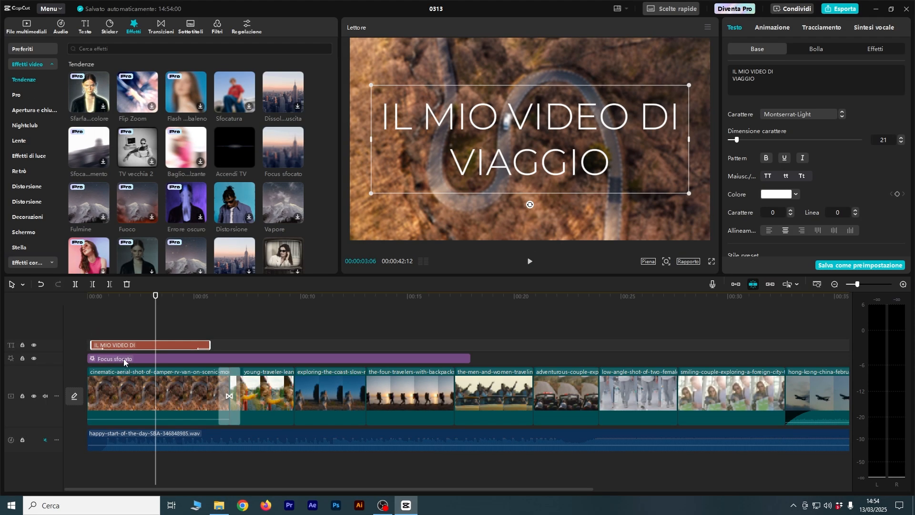
{"action": "left_click", "coordinate": [124, 358]}
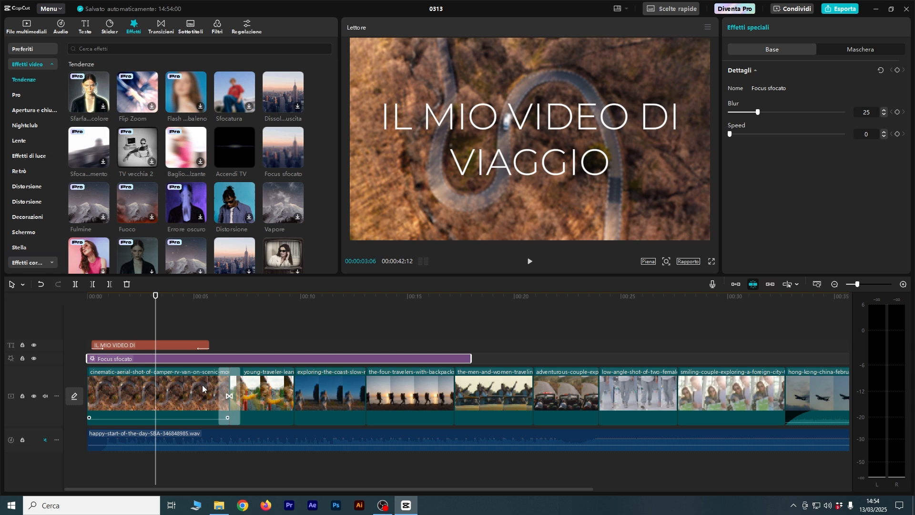
{"action": "left_click", "coordinate": [139, 381]}
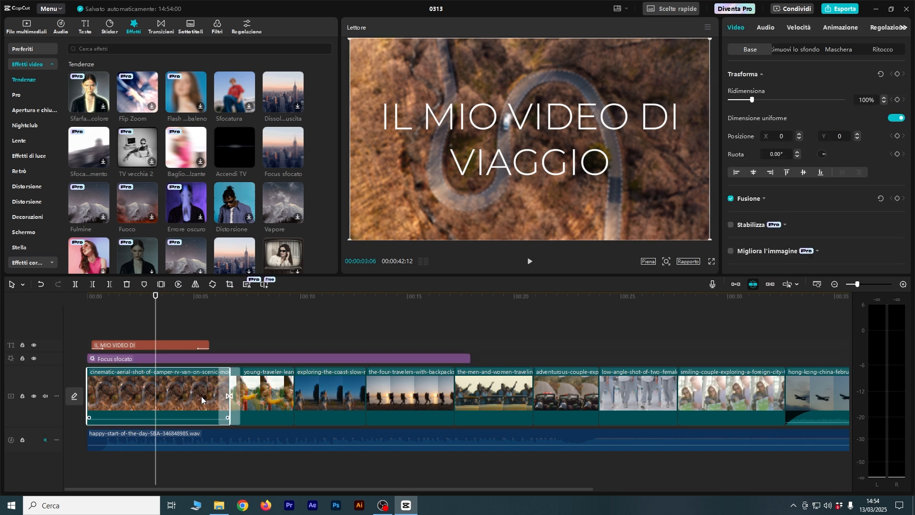
{"action": "key", "text": "Home"}
{"action": "key", "text": "space"}
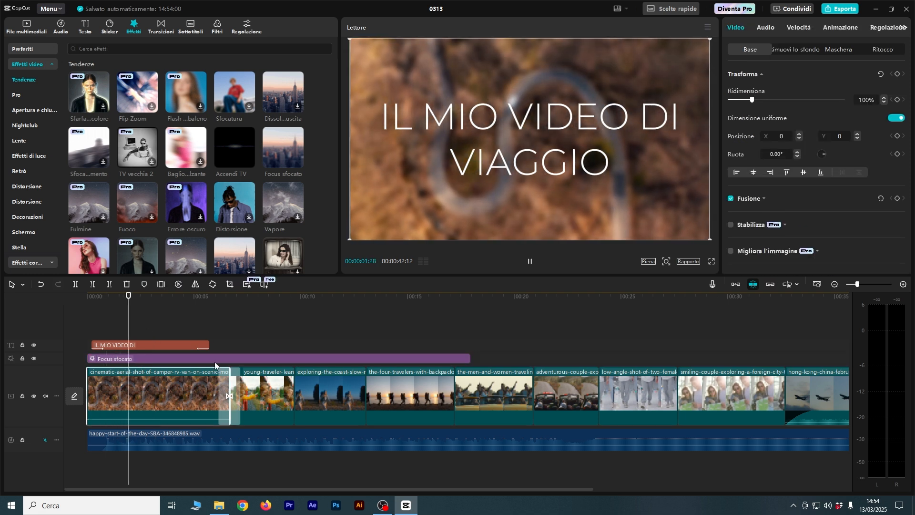
{"action": "key", "text": "space"}
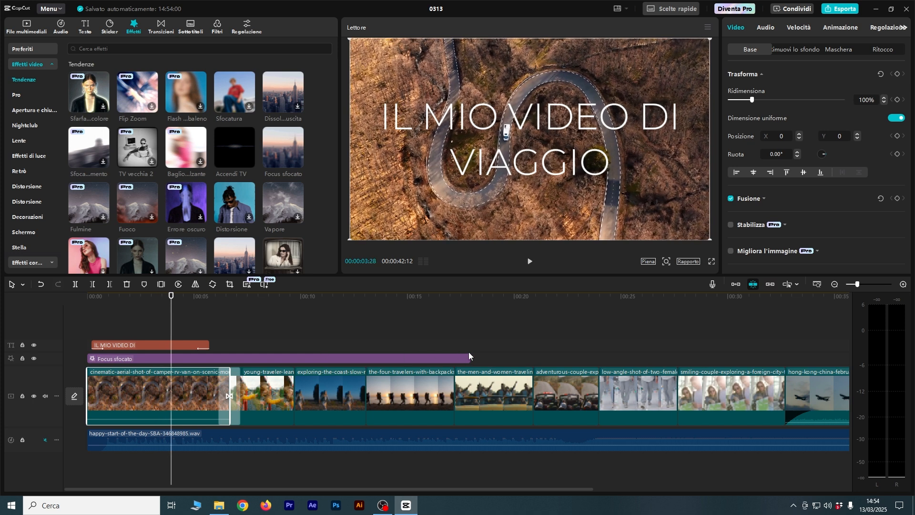
Shorten the Focus sfocato effect to end at about 00:07, at the end of the first transition, and play through it.
{"action": "left_click_drag", "start_coordinate": [471, 358], "coordinate": [237, 350]}
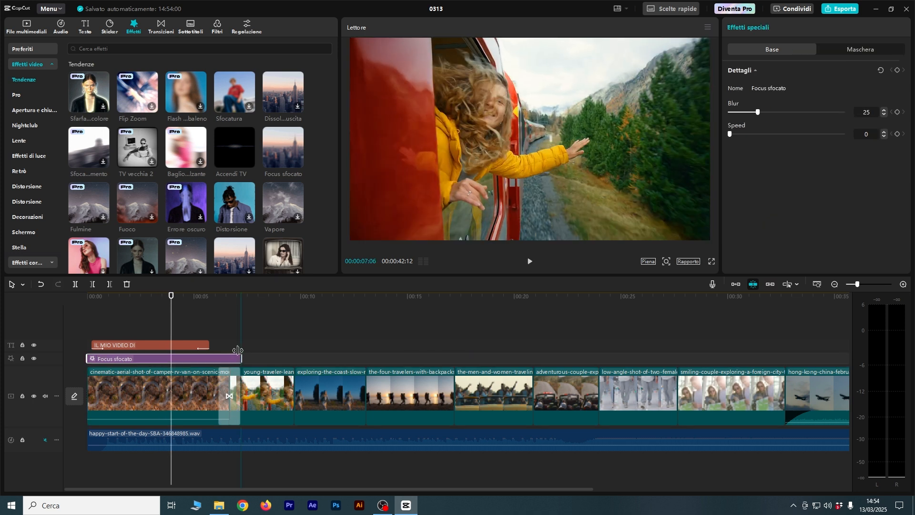
{"action": "key", "text": "space"}
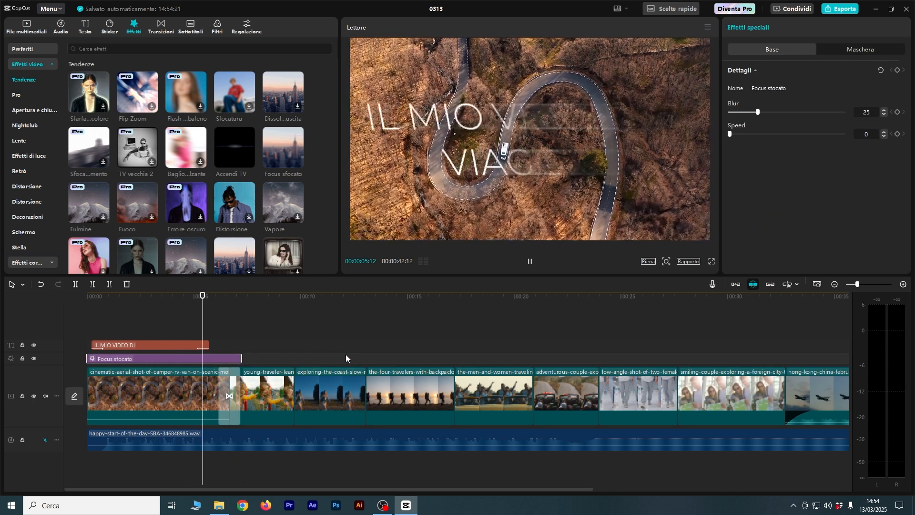
{"action": "key", "text": "space"}
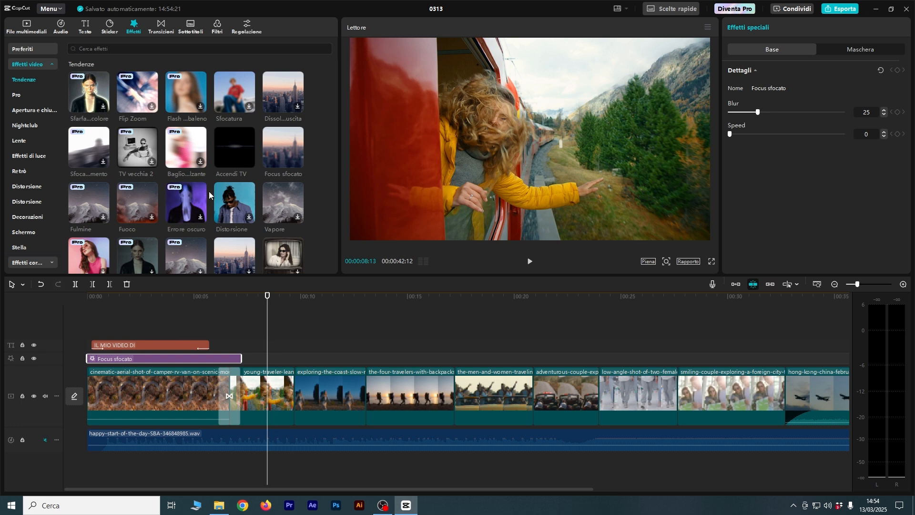
Look through the effects list, the caption options and the adjustment options with the whole timeline in view.
{"action": "scroll", "coordinate": [209, 191], "scroll_direction": "down", "scroll_amount": 5}
{"action": "scroll", "coordinate": [208, 193], "scroll_direction": "up", "scroll_amount": 5}
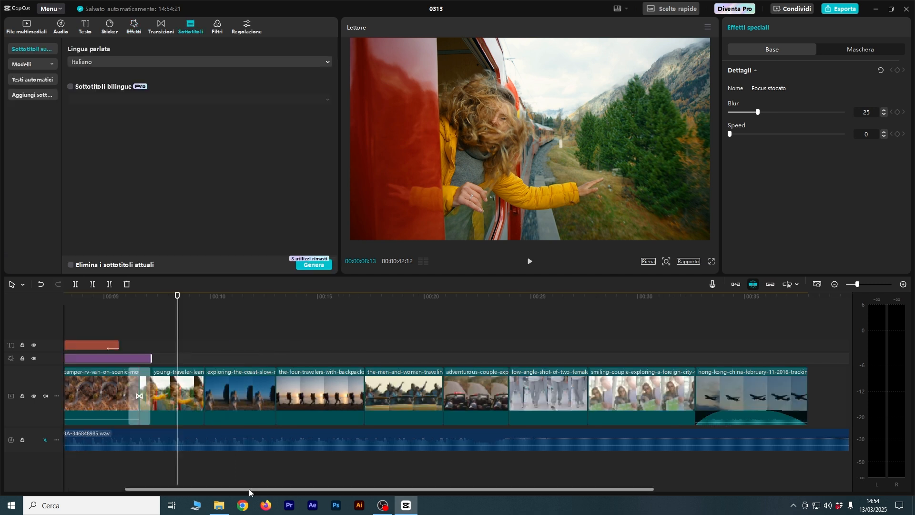
{"action": "left_click", "coordinate": [835, 284]}
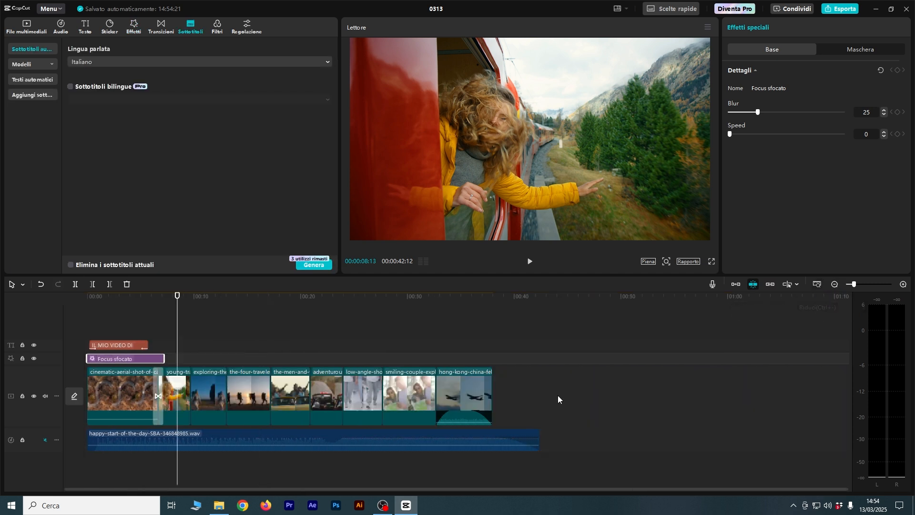
{"action": "left_click", "coordinate": [245, 29]}
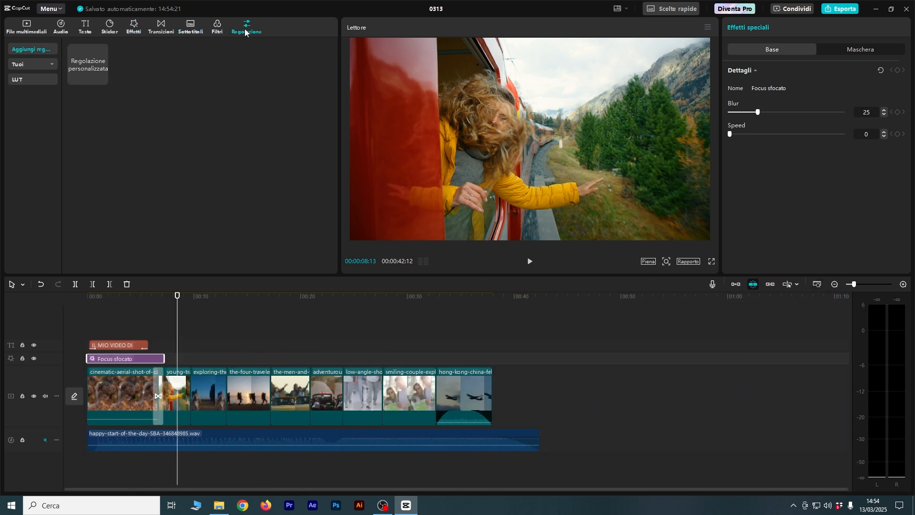
Apply the BN 1 filter from the In evidenza filters to the young-traveler train clip.
{"action": "left_click", "coordinate": [220, 30]}
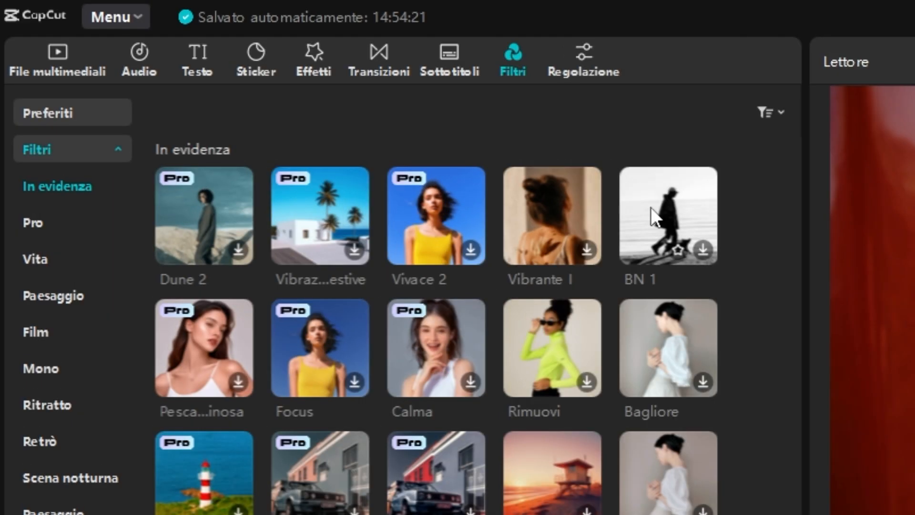
{"action": "left_click_drag", "start_coordinate": [653, 217], "coordinate": [588, 514]}
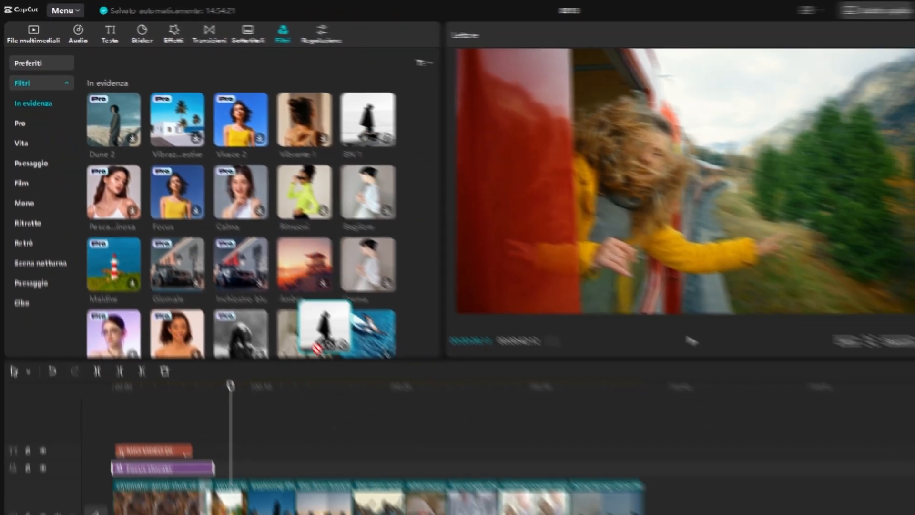
{"action": "left_click_drag", "start_coordinate": [307, 324], "coordinate": [170, 396]}
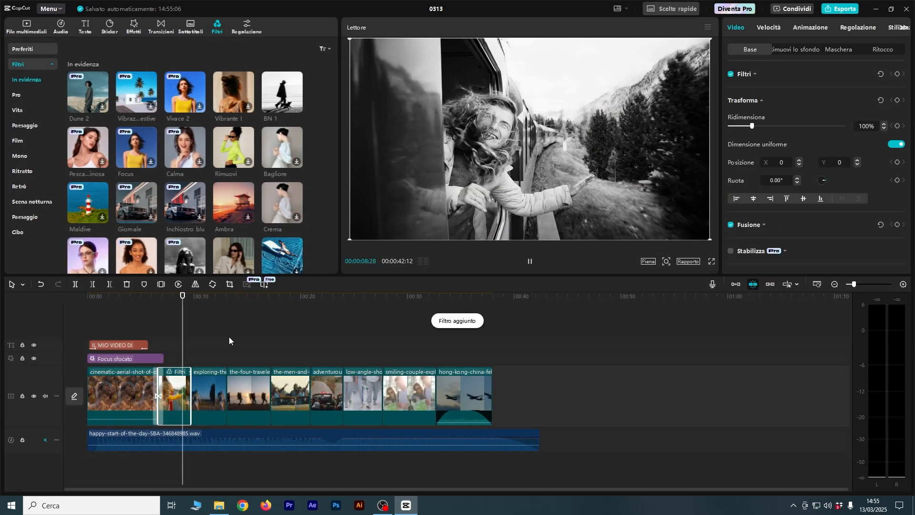
Add the BN 1 filter on its own track above the clips that follow the train clip, and preview it.
{"action": "left_click_drag", "start_coordinate": [270, 94], "coordinate": [327, 333]}
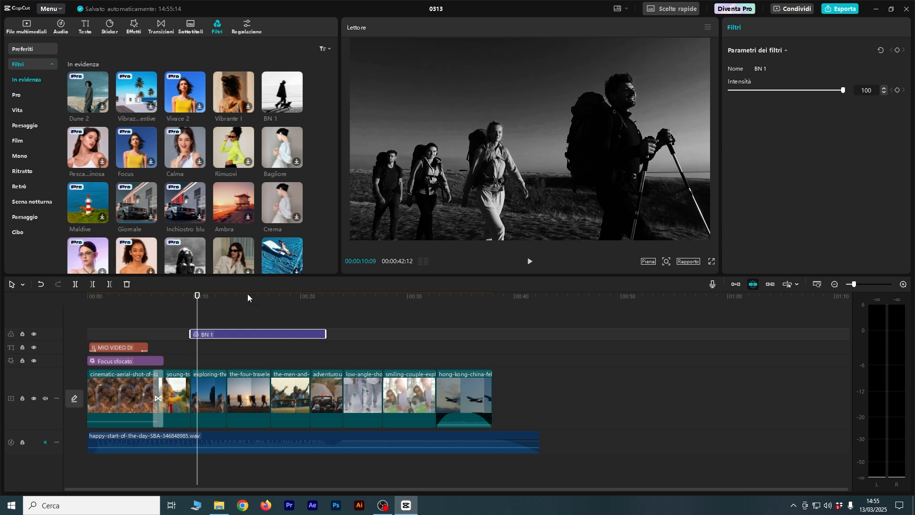
{"action": "left_click", "coordinate": [274, 298]}
{"action": "key", "text": "space"}
{"action": "key", "text": "space"}
Reduce the BN 1 filter's intensity to 0 and delete the filter from the timeline.
{"action": "left_click_drag", "start_coordinate": [841, 91], "coordinate": [715, 93]}
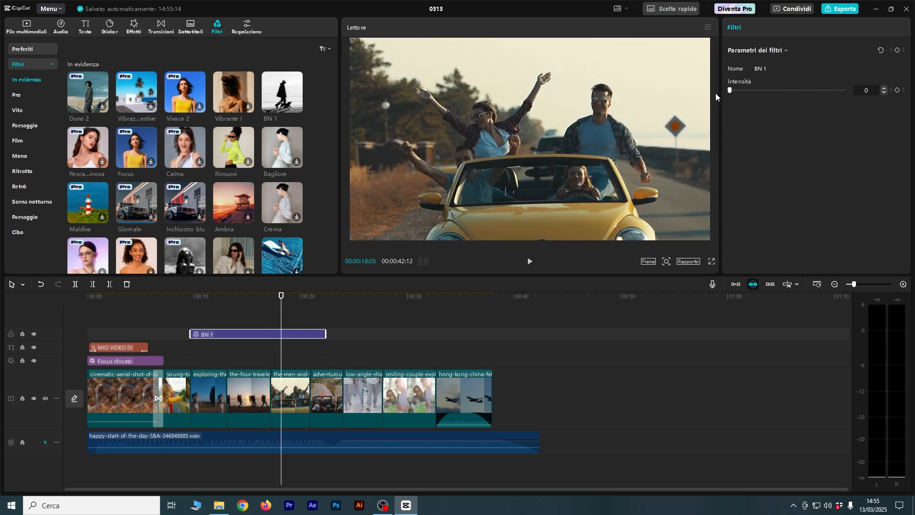
{"action": "left_click", "coordinate": [302, 333]}
{"action": "key", "text": "Delete"}
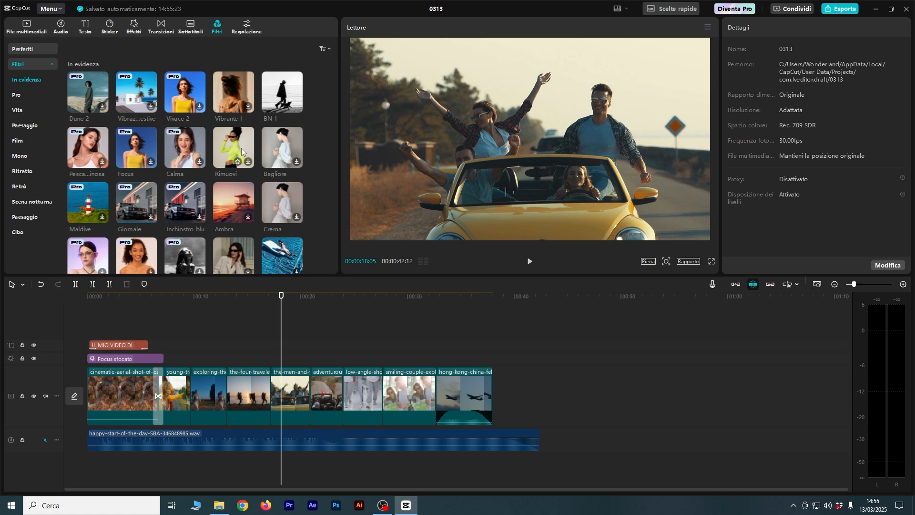
Add the Pan di zenzero filter on its own track, starting at the exploring-the-coast clip.
{"action": "scroll", "coordinate": [193, 221], "scroll_direction": "down", "scroll_amount": 1}
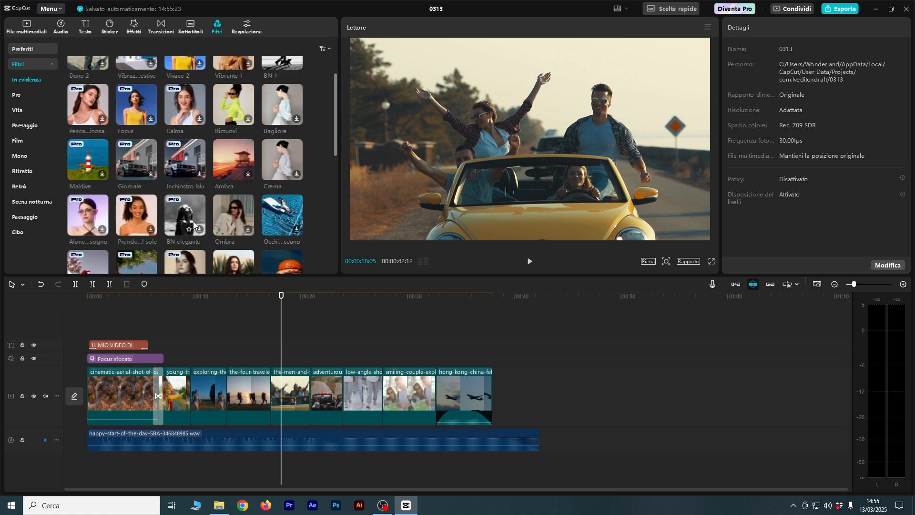
{"action": "scroll", "coordinate": [193, 219], "scroll_direction": "down", "scroll_amount": 1}
{"action": "left_click_drag", "start_coordinate": [236, 229], "coordinate": [192, 348]}
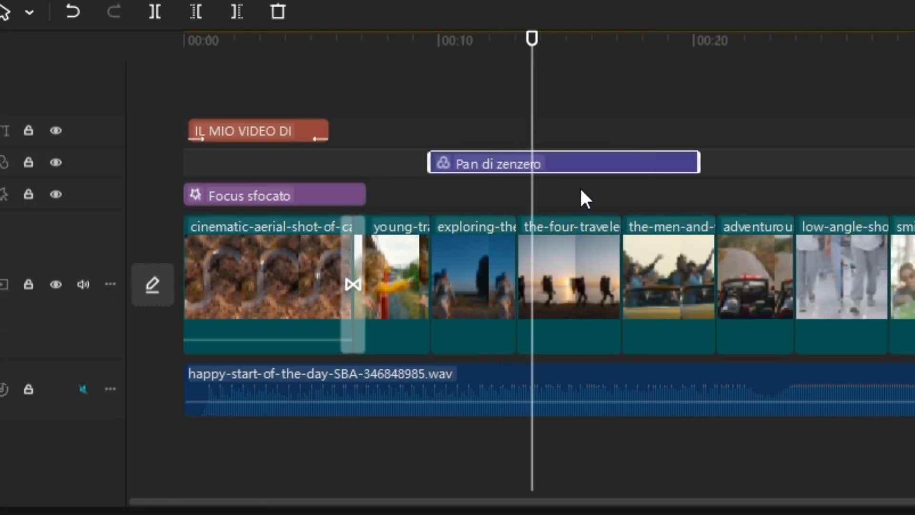
Toggle the visibility of the Pan di zenzero filter track to compare the four-travelers clip with and without the filter.
{"action": "left_click", "coordinate": [58, 161]}
{"action": "left_click", "coordinate": [59, 161]}
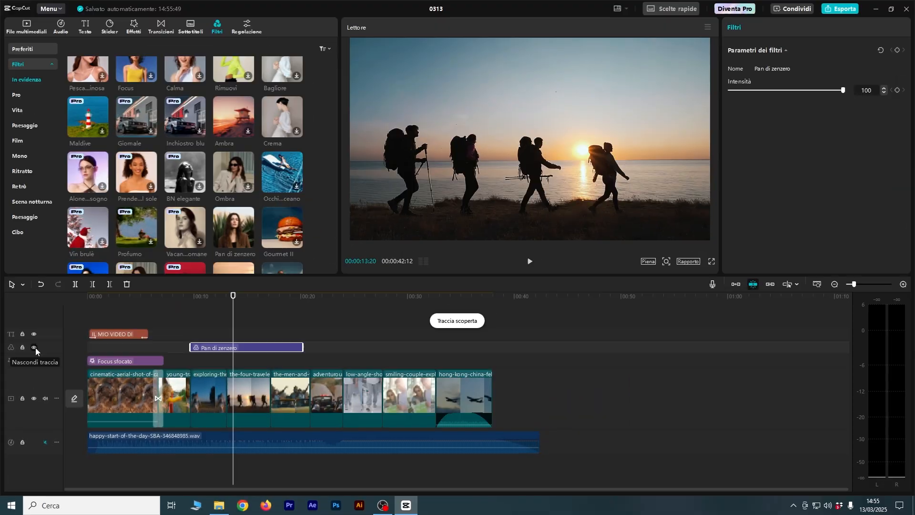
{"action": "left_click", "coordinate": [34, 347]}
{"action": "left_click", "coordinate": [34, 347]}
{"action": "left_click", "coordinate": [34, 348]}
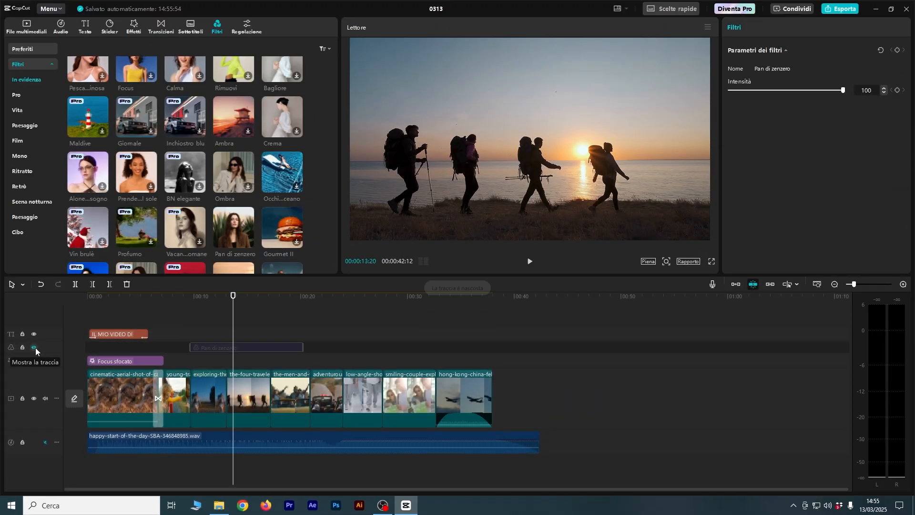
Show the Pan di zenzero filter track and stretch the filter from the timeline's start to the end of the adventurous convertible clip.
{"action": "left_click", "coordinate": [34, 347]}
{"action": "left_click_drag", "start_coordinate": [303, 347], "coordinate": [492, 346]}
{"action": "left_click_drag", "start_coordinate": [179, 346], "coordinate": [88, 346]}
{"action": "left_click", "coordinate": [355, 296]}
{"action": "left_click_drag", "start_coordinate": [492, 347], "coordinate": [343, 346]}
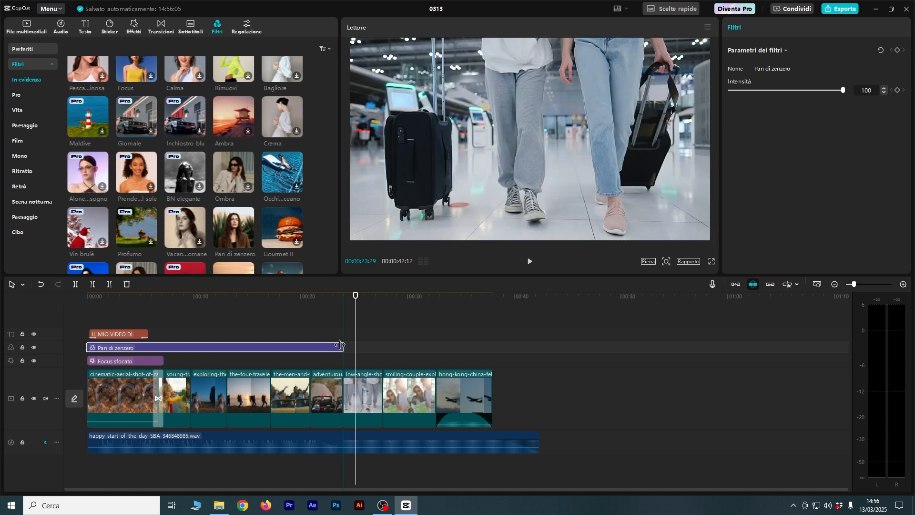
Apply the BN 1 filter directly to the low-angle airport clip and to the smiling-couple and airplane clips after it.
{"action": "scroll", "coordinate": [217, 143], "scroll_direction": "up", "scroll_amount": 3}
{"action": "left_click_drag", "start_coordinate": [268, 99], "coordinate": [398, 376]}
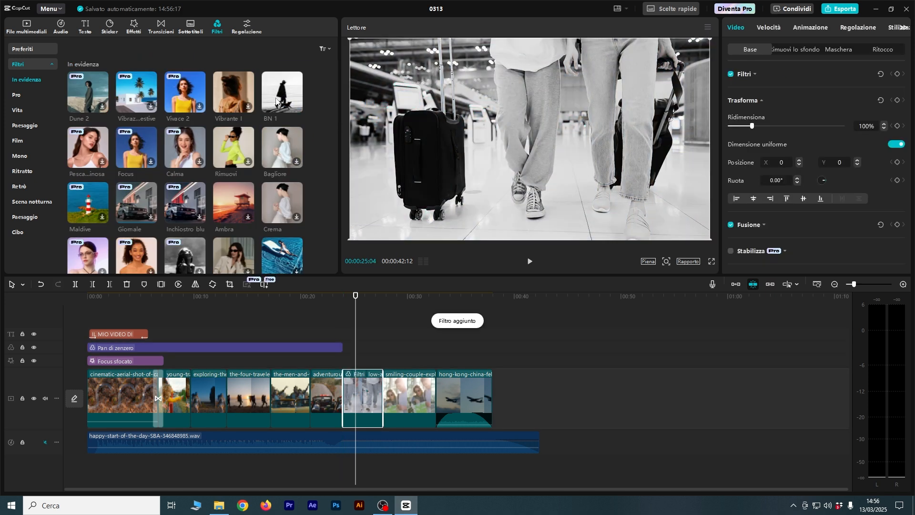
{"action": "left_click", "coordinate": [419, 295]}
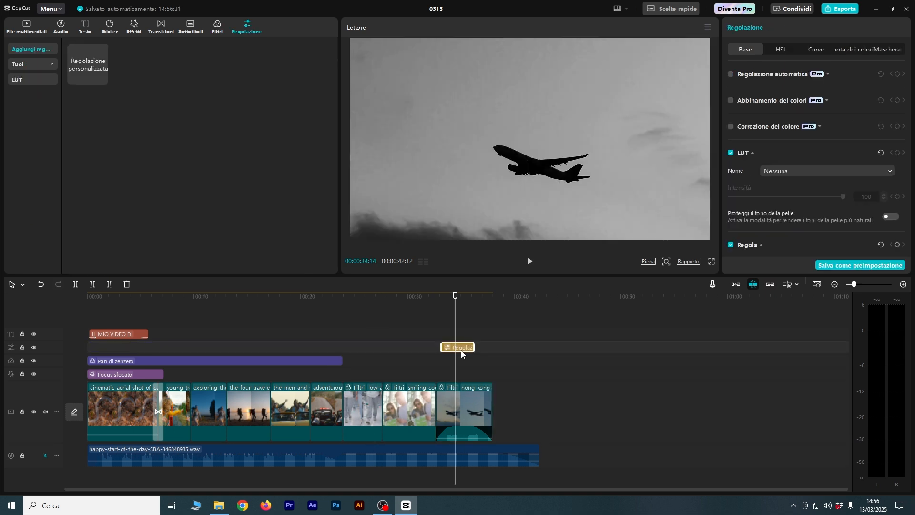
Delete the custom adjustment layer above the airplane clip and select that clip.
{"action": "key", "text": "Delete"}
{"action": "left_click", "coordinate": [449, 397]}
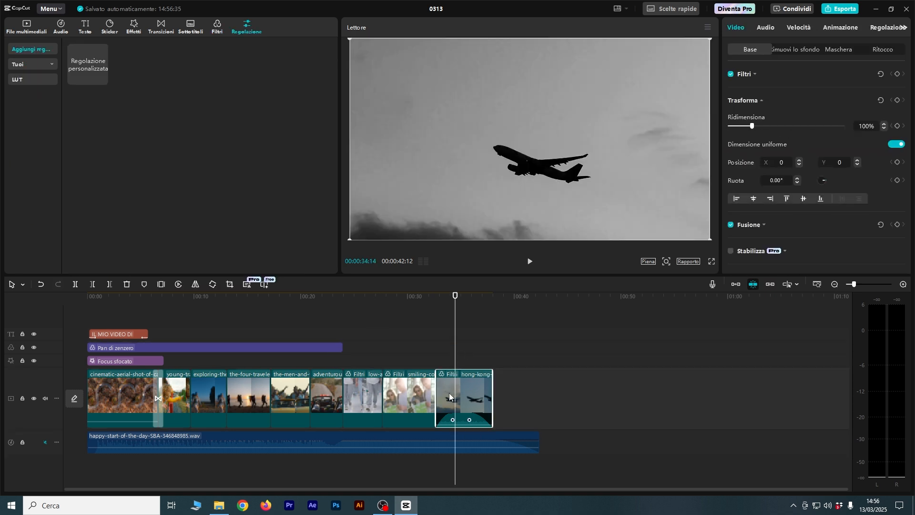
Try resizing and repositioning the adventurous convertible clip directly in the player, and undo these changes.
{"action": "left_click", "coordinate": [327, 300]}
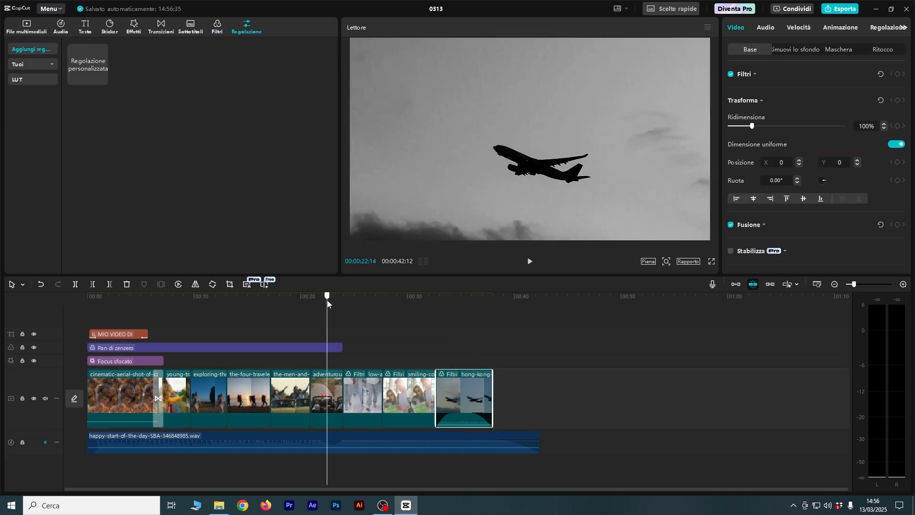
{"action": "left_click", "coordinate": [326, 393]}
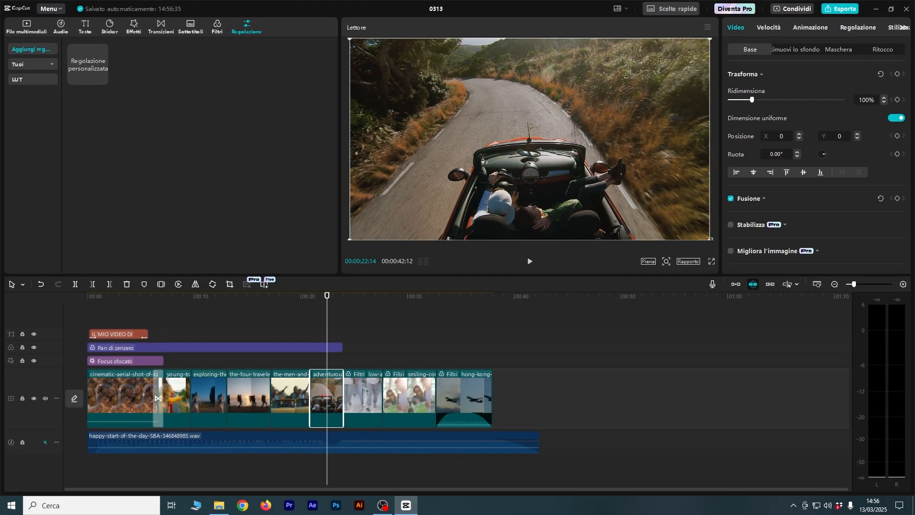
{"action": "left_click_drag", "start_coordinate": [623, 312], "coordinate": [534, 251]}
{"action": "left_click_drag", "start_coordinate": [636, 184], "coordinate": [674, 224]}
{"action": "left_click_drag", "start_coordinate": [528, 236], "coordinate": [494, 213]}
{"action": "key", "text": "ctrl+z"}
{"action": "key", "text": "ctrl+z"}
Place a copy of the yellow convertible clip above the adventurous clip and shrink it into a picture-in-picture near the frame's upper right.
{"action": "left_click_drag", "start_coordinate": [295, 403], "coordinate": [384, 336]}
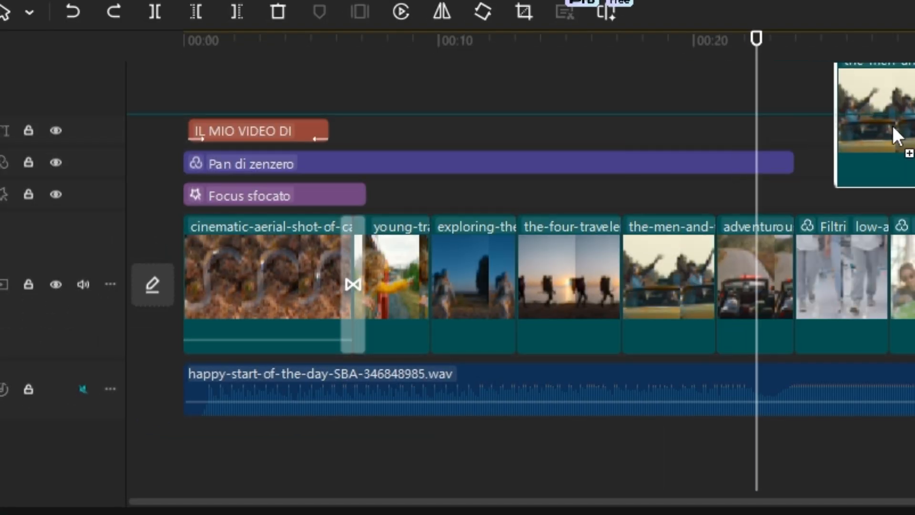
{"action": "left_click_drag", "start_coordinate": [891, 124], "coordinate": [705, 125]}
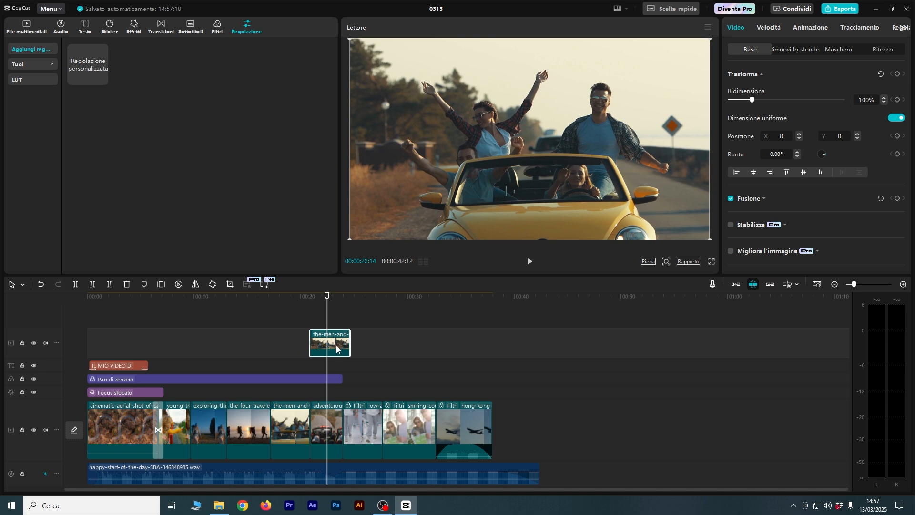
{"action": "left_click_drag", "start_coordinate": [348, 41], "coordinate": [439, 82]}
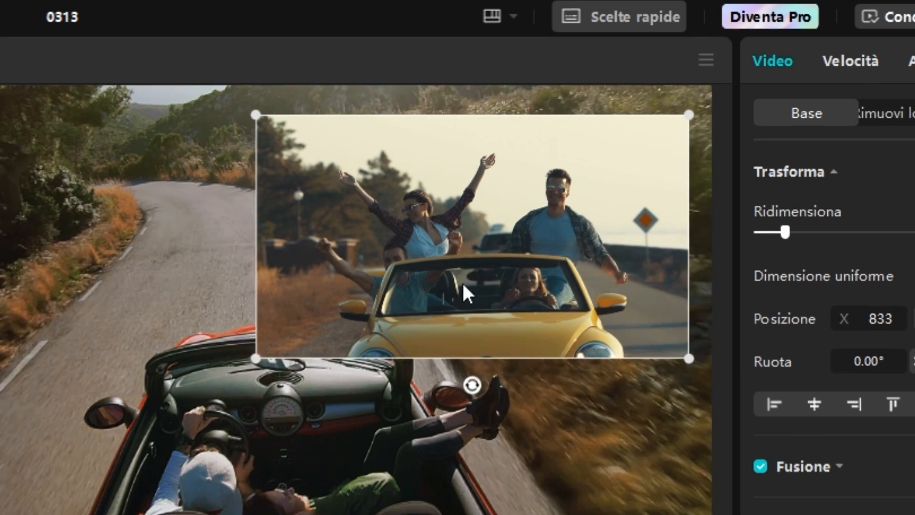
{"action": "left_click_drag", "start_coordinate": [462, 291], "coordinate": [506, 230]}
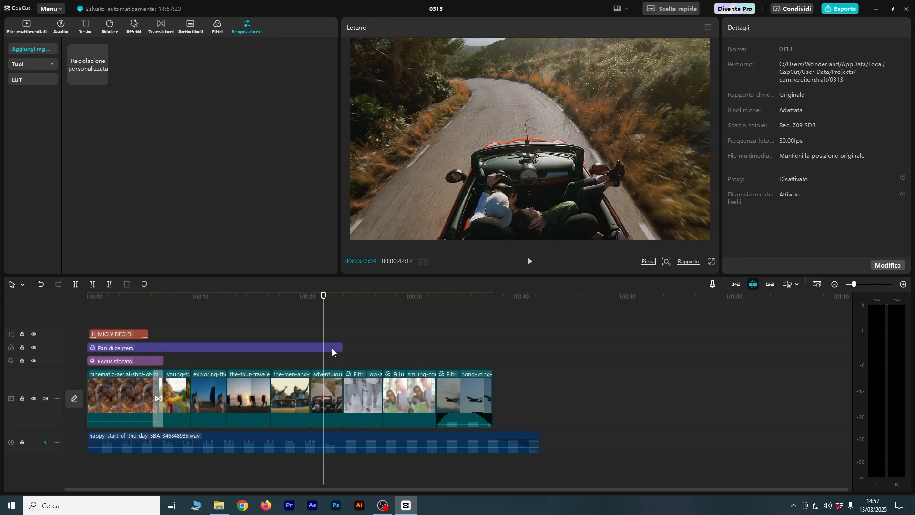
Select the adventurous convertible clip and examine its basic video properties, from transform and blending to the Pro enhancement options.
{"action": "left_click", "coordinate": [274, 450]}
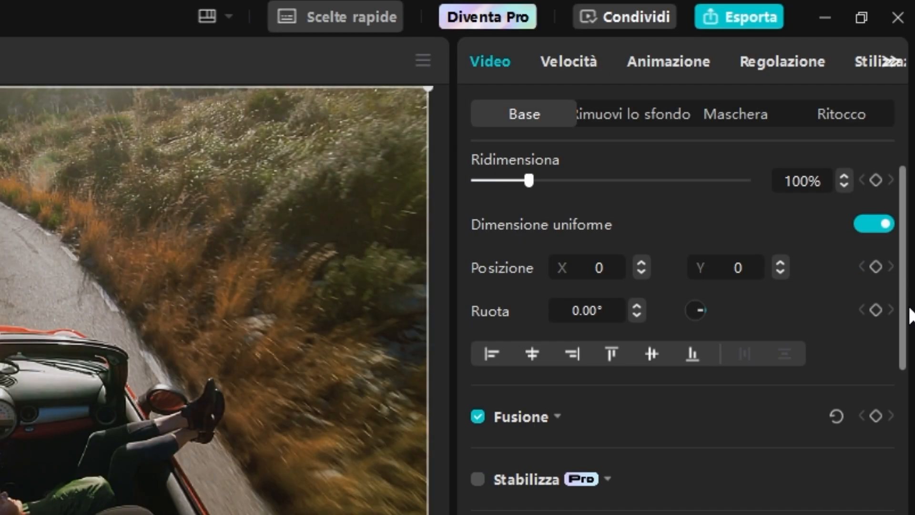
{"action": "scroll", "coordinate": [908, 117], "scroll_direction": "down", "scroll_amount": 3}
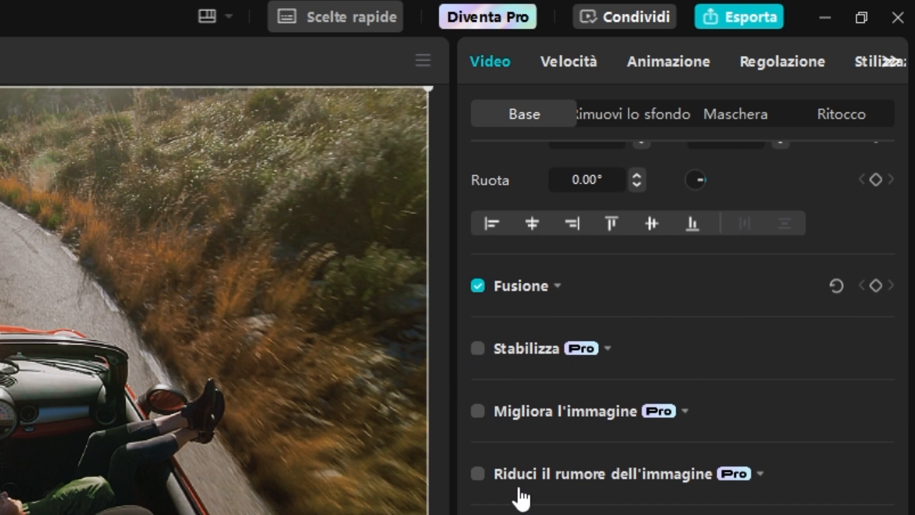
{"action": "scroll", "coordinate": [762, 434], "scroll_direction": "down", "scroll_amount": 10}
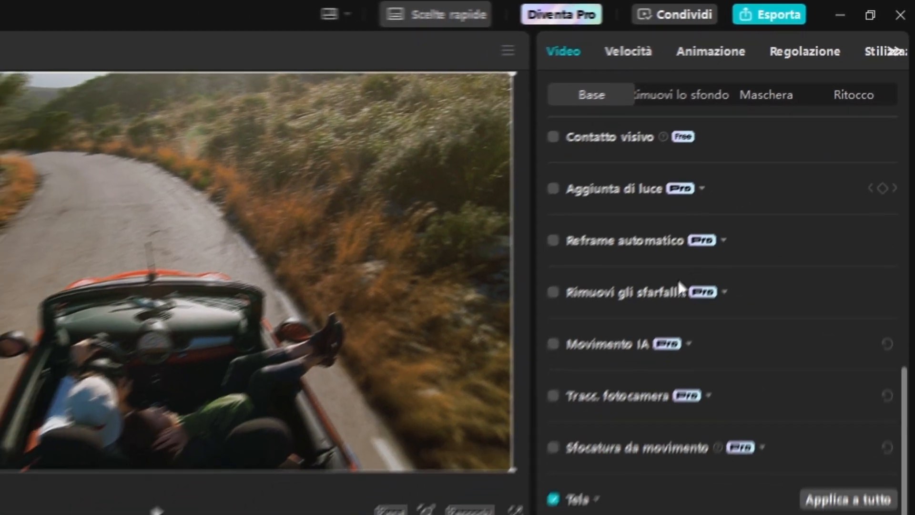
{"action": "scroll", "coordinate": [610, 372], "scroll_direction": "up", "scroll_amount": 10}
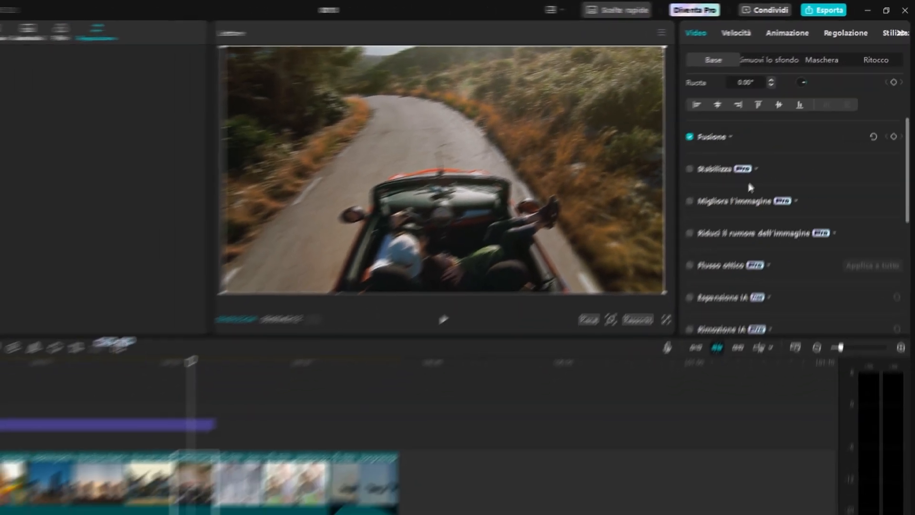
{"action": "scroll", "coordinate": [750, 187], "scroll_direction": "up", "scroll_amount": 2}
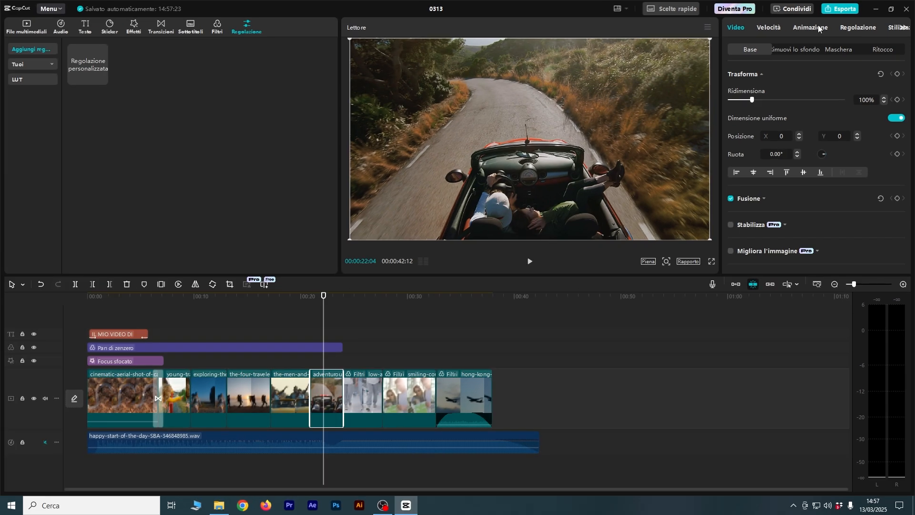
Open the convertible clip's speed settings and play back parts of the hiking clips.
{"action": "left_click", "coordinate": [774, 28]}
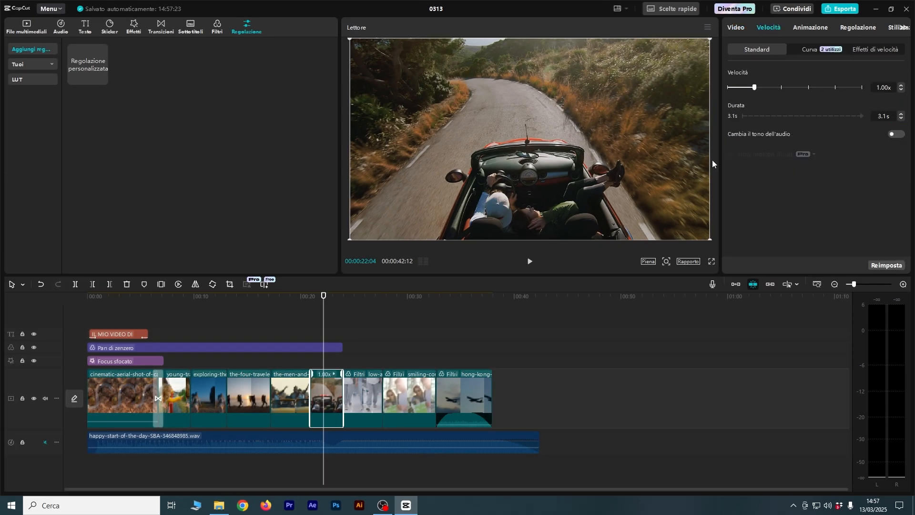
{"action": "left_click", "coordinate": [234, 297]}
{"action": "key", "text": "space"}
{"action": "key", "text": "space"}
{"action": "left_click", "coordinate": [198, 296]}
{"action": "key", "text": "space"}
{"action": "key", "text": "space"}
{"action": "left_click", "coordinate": [205, 305]}
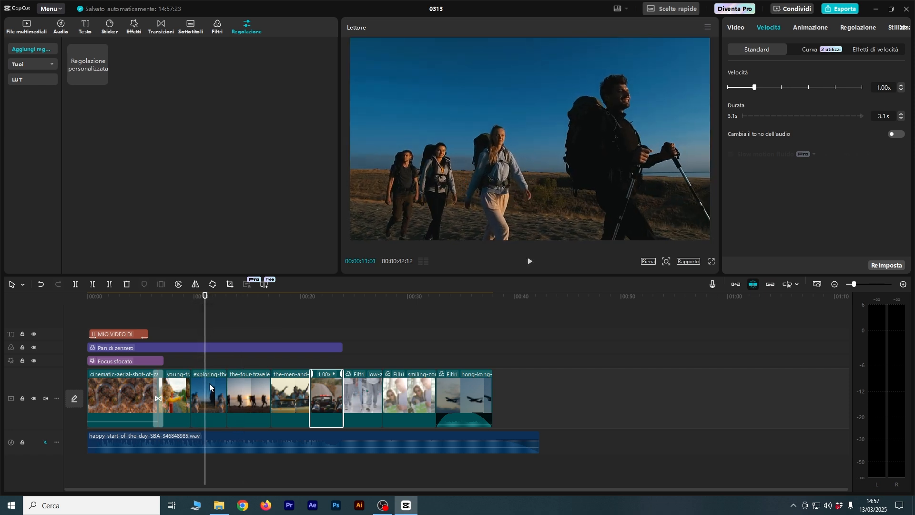
Try raising the exploring-the-coast clip's standard playback speed to 5.00x.
{"action": "left_click", "coordinate": [211, 387]}
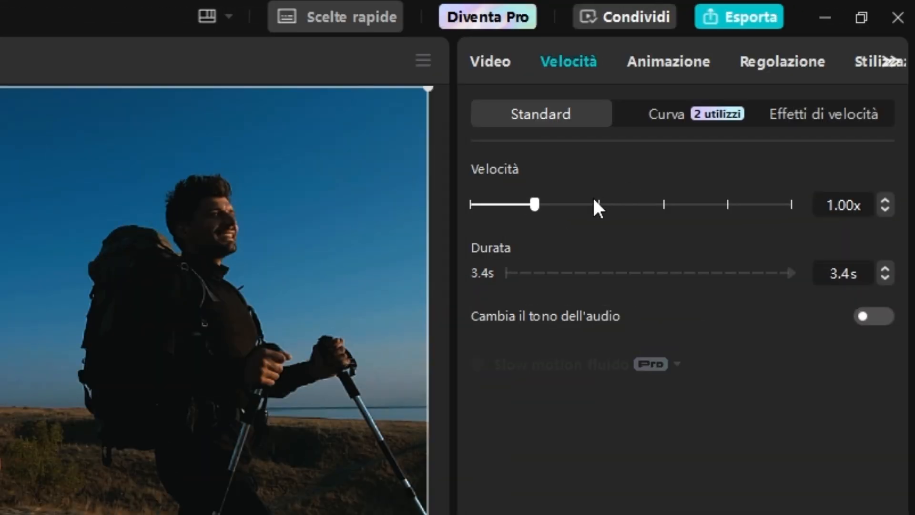
{"action": "left_click_drag", "start_coordinate": [537, 205], "coordinate": [614, 206]}
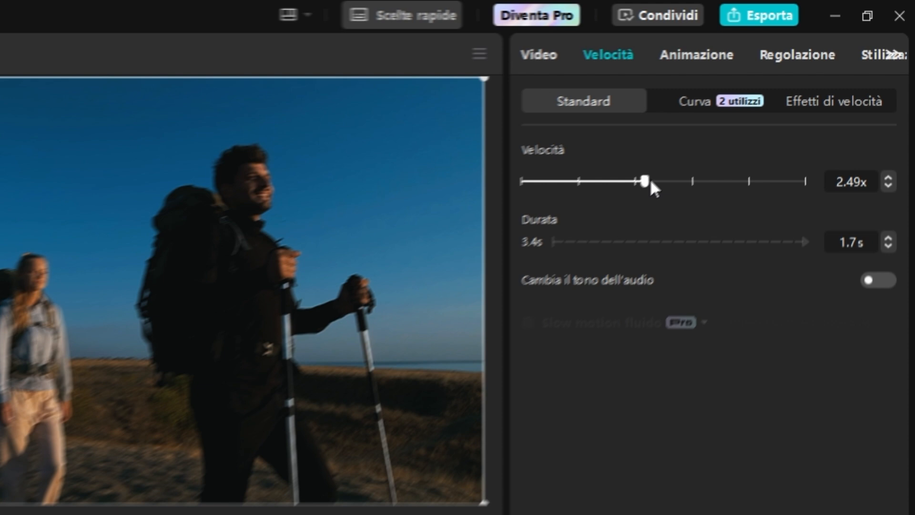
{"action": "left_click_drag", "start_coordinate": [650, 181], "coordinate": [693, 183]}
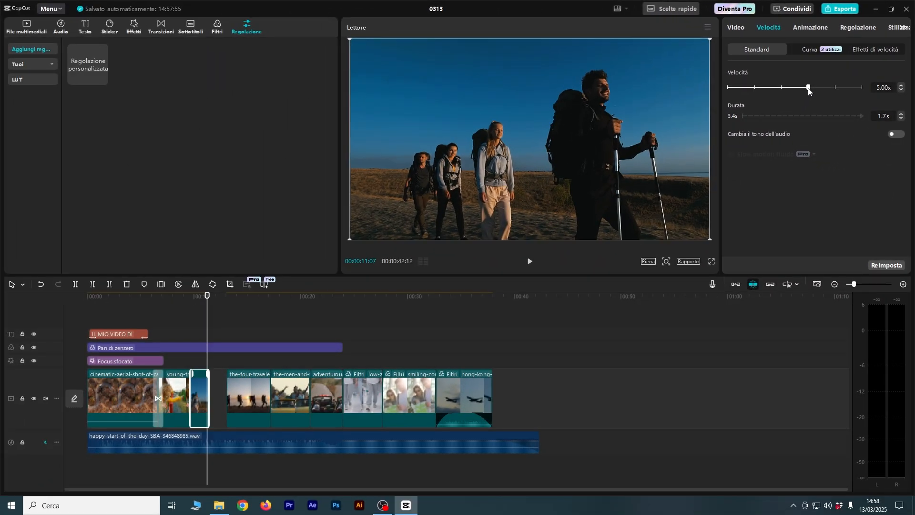
{"action": "left_click_drag", "start_coordinate": [789, 92], "coordinate": [790, 91]}
Look over the entrance animation presets and the basic adjustment options, including automatic adjustment, color correction and LUT.
{"action": "left_click", "coordinate": [820, 27]}
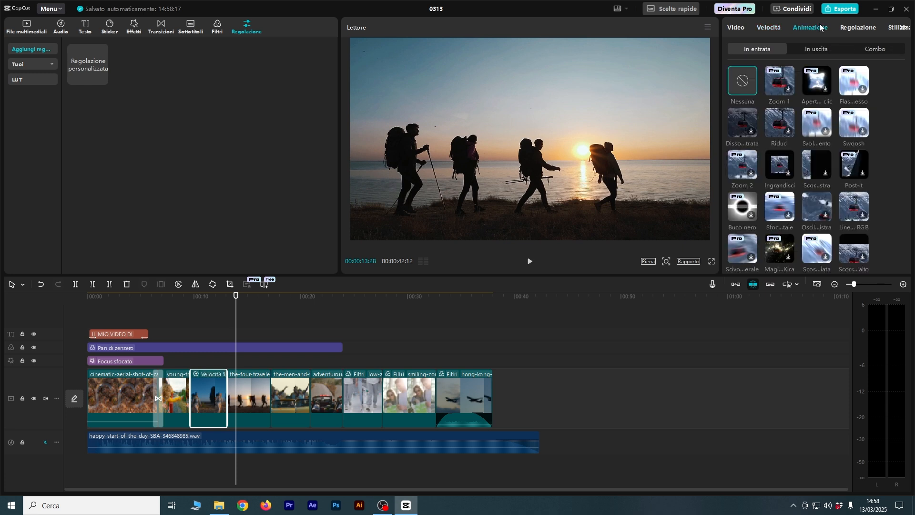
{"action": "left_click", "coordinate": [843, 28]}
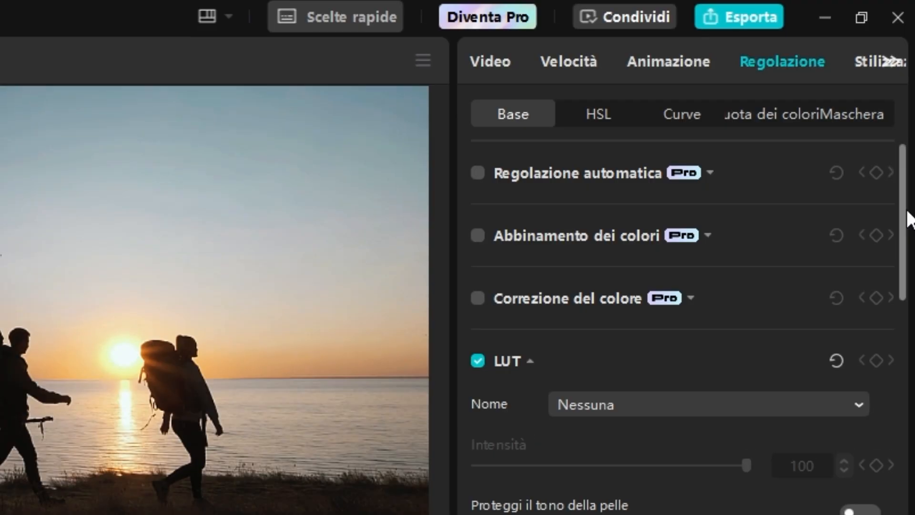
{"action": "left_click_drag", "start_coordinate": [908, 217], "coordinate": [912, 408]}
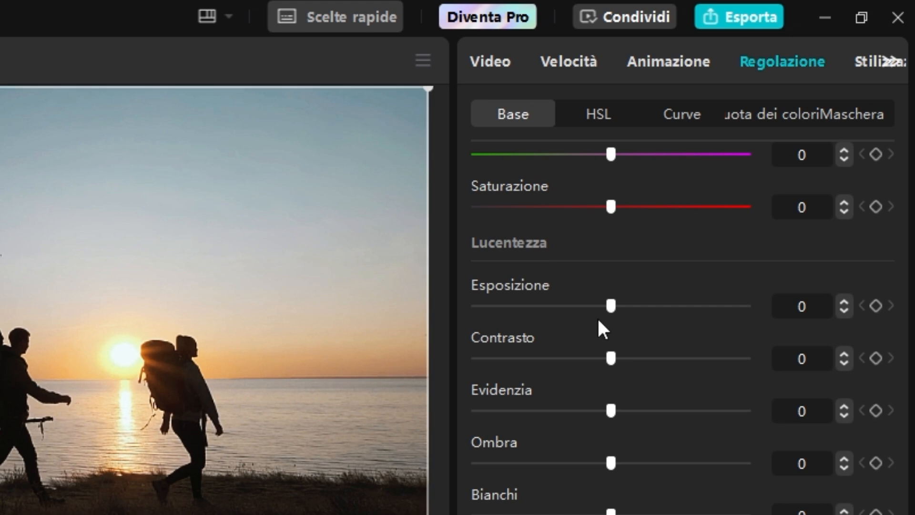
Set the four-travelers clip's temperature to 28 and tint to 13, undoing a trial change of its saturation.
{"action": "left_click_drag", "start_coordinate": [905, 364], "coordinate": [912, 303]}
{"action": "left_click_drag", "start_coordinate": [616, 310], "coordinate": [686, 310]}
{"action": "left_click", "coordinate": [624, 361]}
{"action": "left_click_drag", "start_coordinate": [611, 414], "coordinate": [543, 431]}
{"action": "key", "text": "ctrl+z"}
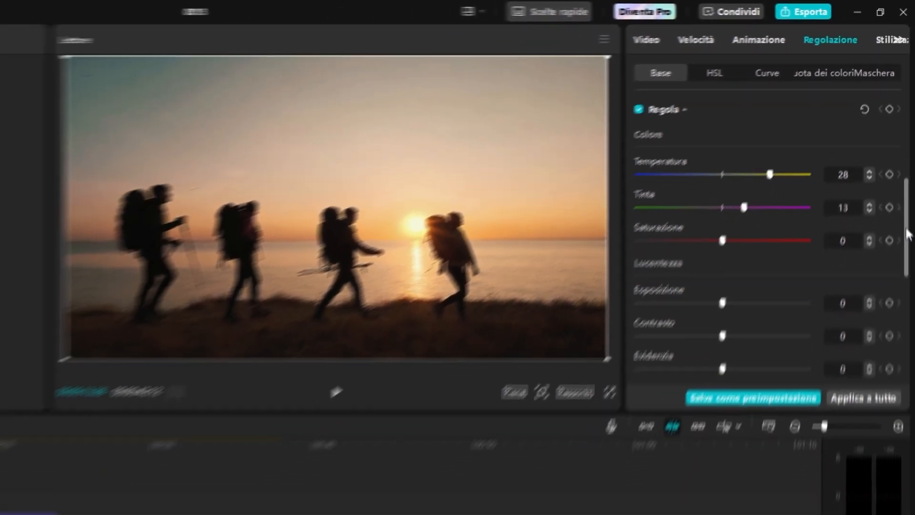
{"action": "scroll", "coordinate": [907, 424], "scroll_direction": "down", "scroll_amount": 3}
{"action": "scroll", "coordinate": [882, 190], "scroll_direction": "up", "scroll_amount": 6}
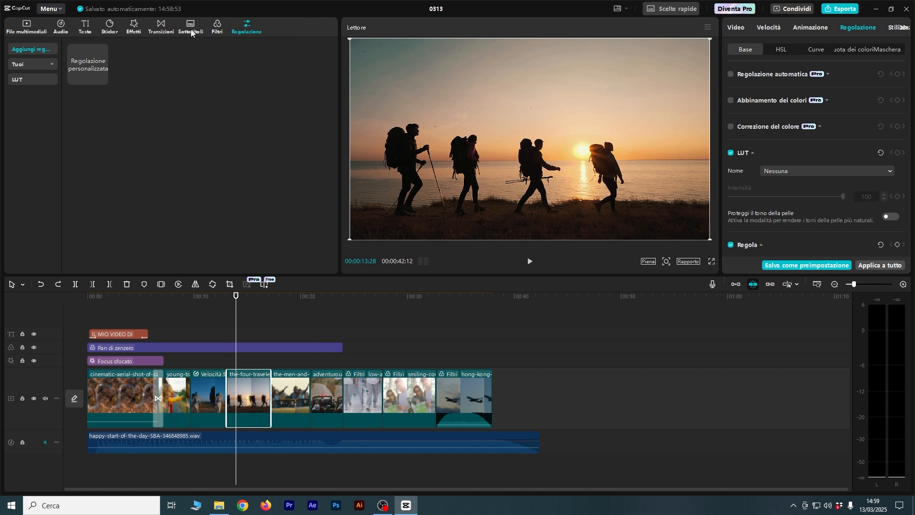
Scrub through the timeline from the convertible clip to the end to review the edited clips.
{"action": "mouse_move", "coordinate": [314, 451]}
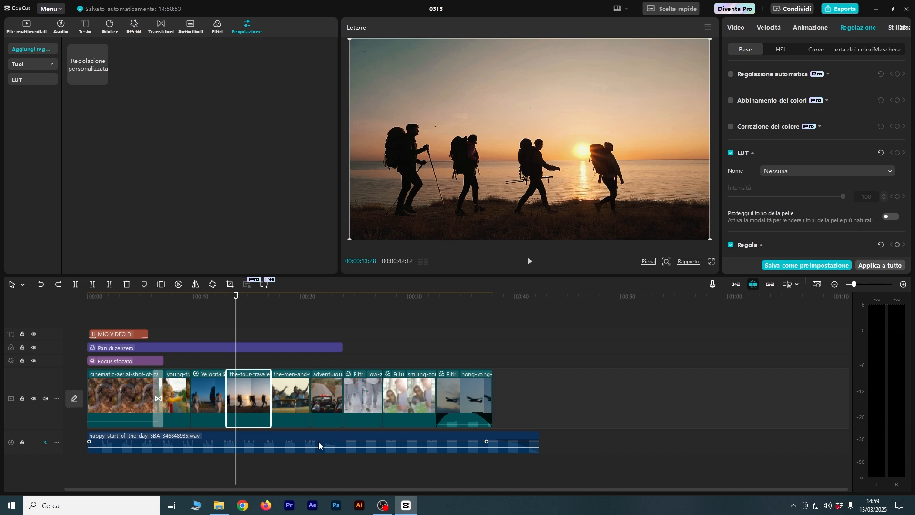
{"action": "left_click_drag", "start_coordinate": [235, 362], "coordinate": [327, 362]}
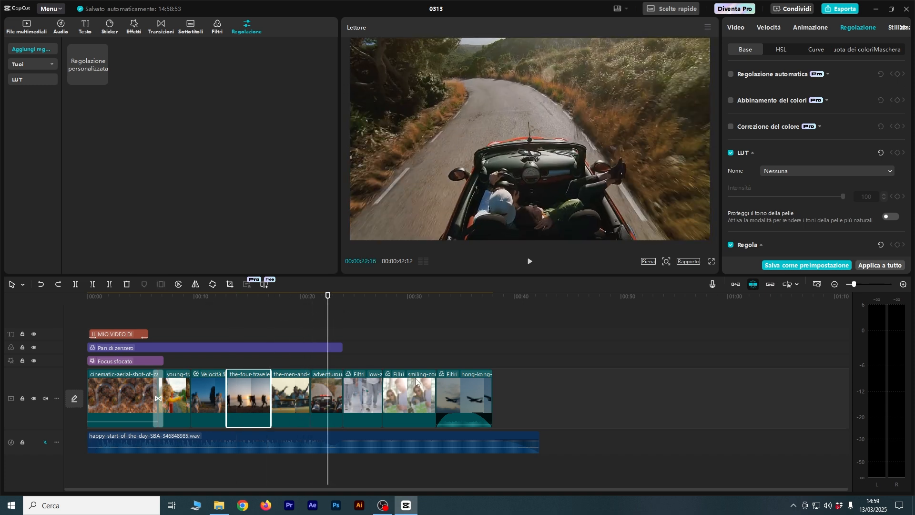
{"action": "left_click", "coordinate": [415, 298]}
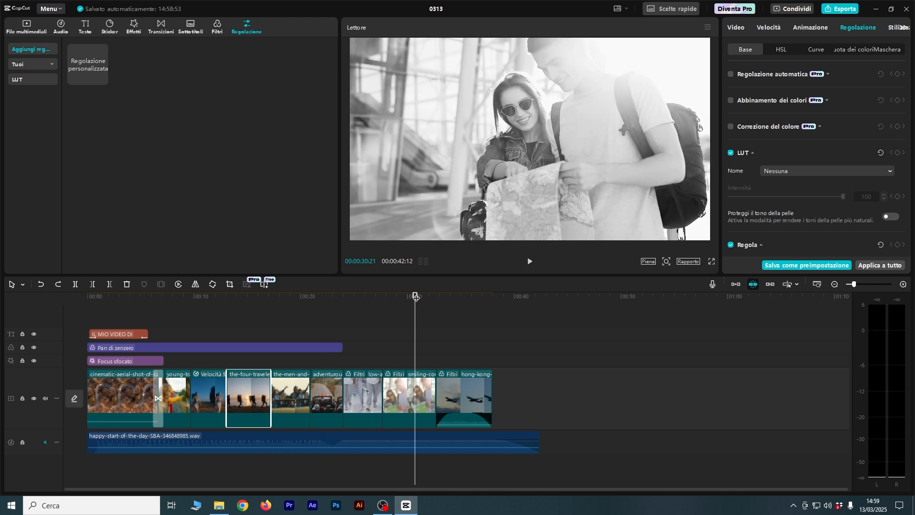
{"action": "left_click_drag", "start_coordinate": [414, 299], "coordinate": [519, 320]}
Return the playhead to the start of the timeline and open the video export settings.
{"action": "key", "text": "Home"}
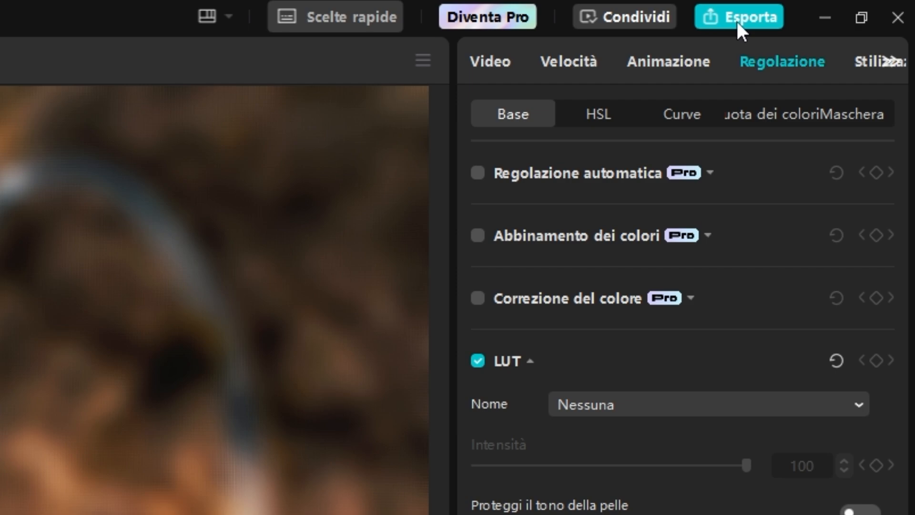
{"action": "left_click", "coordinate": [737, 21]}
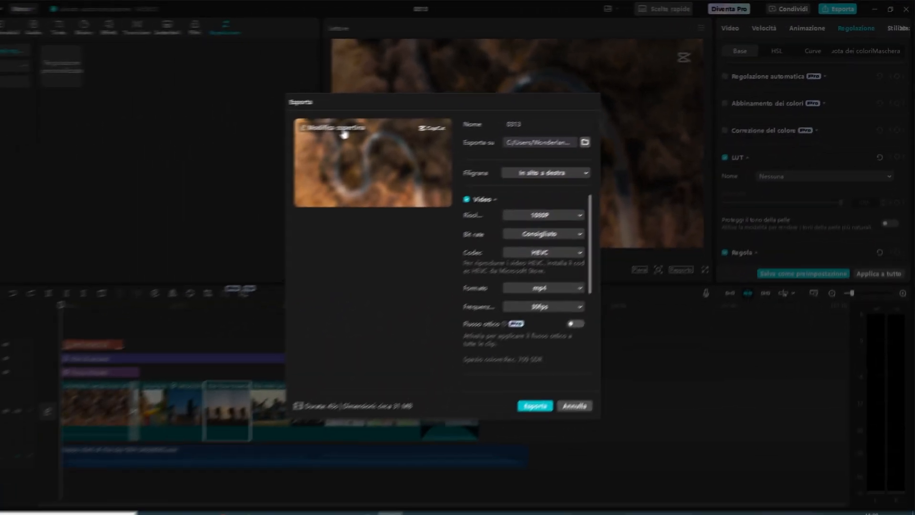
Try the "just a normal day in New York" and "FOOD SAFARI" cover templates, and leave the cover design without saving.
{"action": "left_click", "coordinate": [360, 124]}
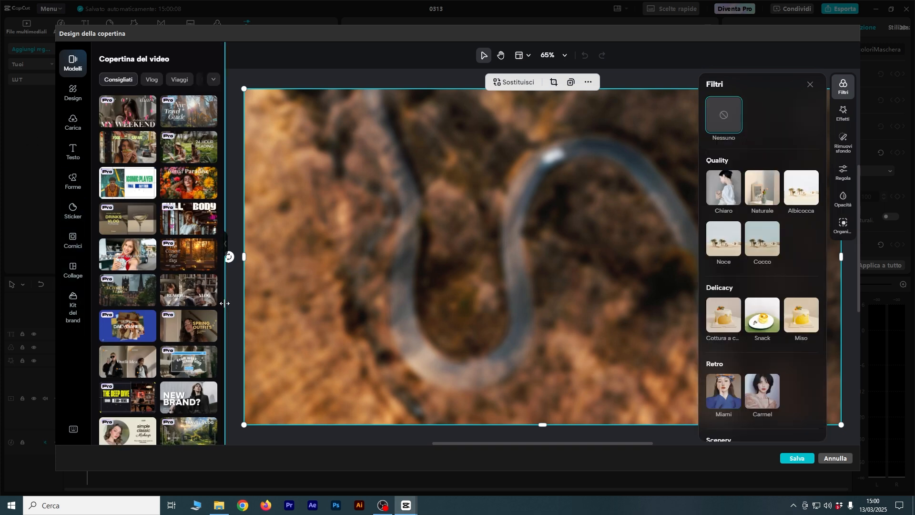
{"action": "left_click", "coordinate": [127, 251]}
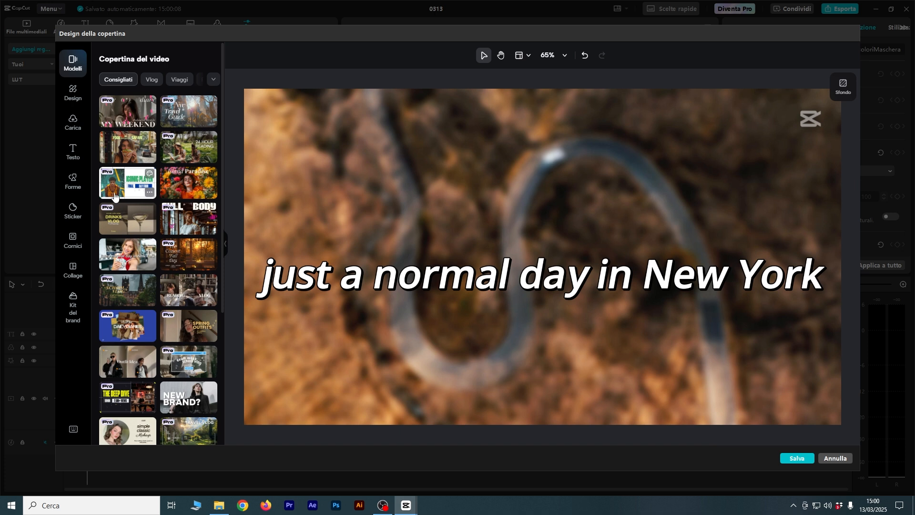
{"action": "left_click", "coordinate": [127, 147]}
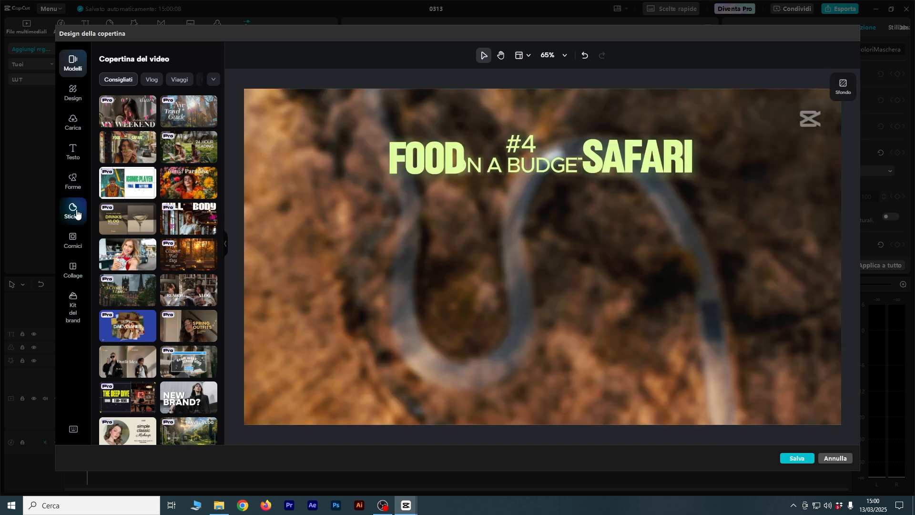
{"action": "key", "text": "Escape"}
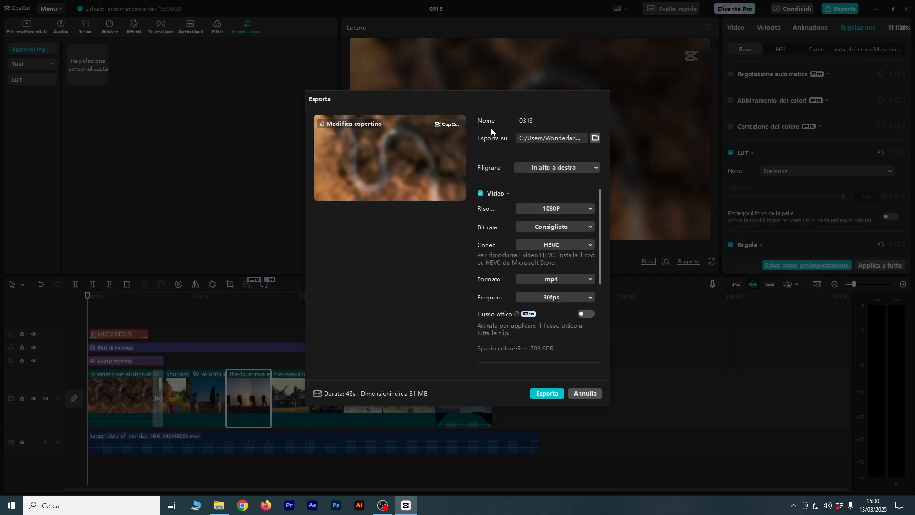
Browse to the VLOG folder inside Download as the location for the exported video.
{"action": "left_click", "coordinate": [594, 138]}
{"action": "scroll", "coordinate": [393, 233], "scroll_direction": "down", "scroll_amount": 1}
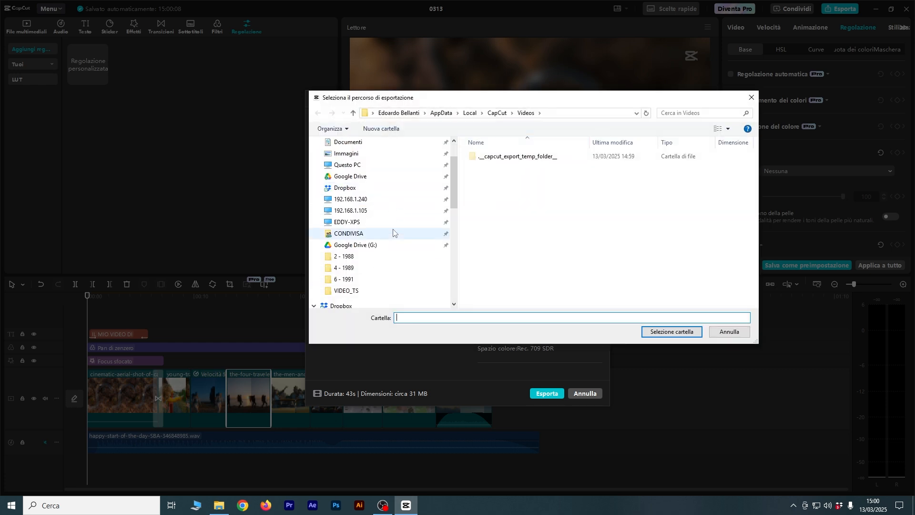
{"action": "scroll", "coordinate": [348, 278], "scroll_direction": "down", "scroll_amount": 1}
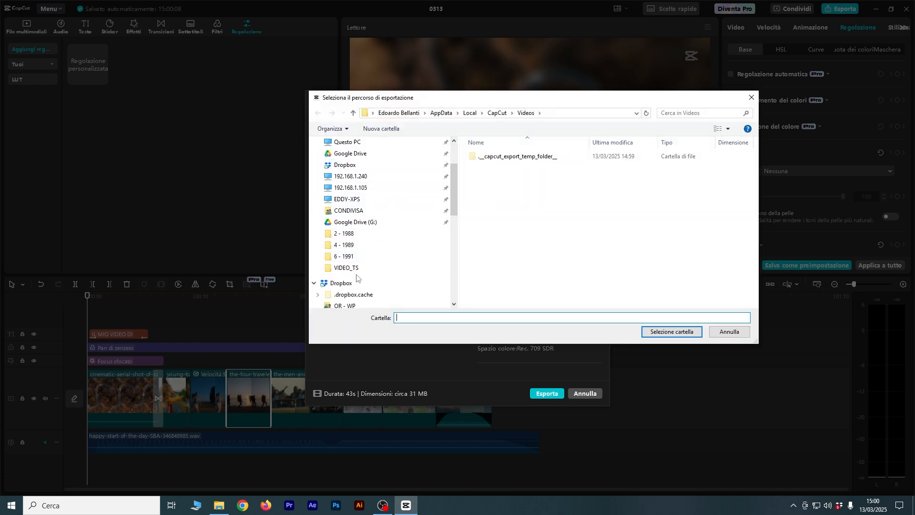
{"action": "scroll", "coordinate": [352, 176], "scroll_direction": "up", "scroll_amount": 3}
{"action": "left_click", "coordinate": [353, 176]}
{"action": "double_click", "coordinate": [501, 188]}
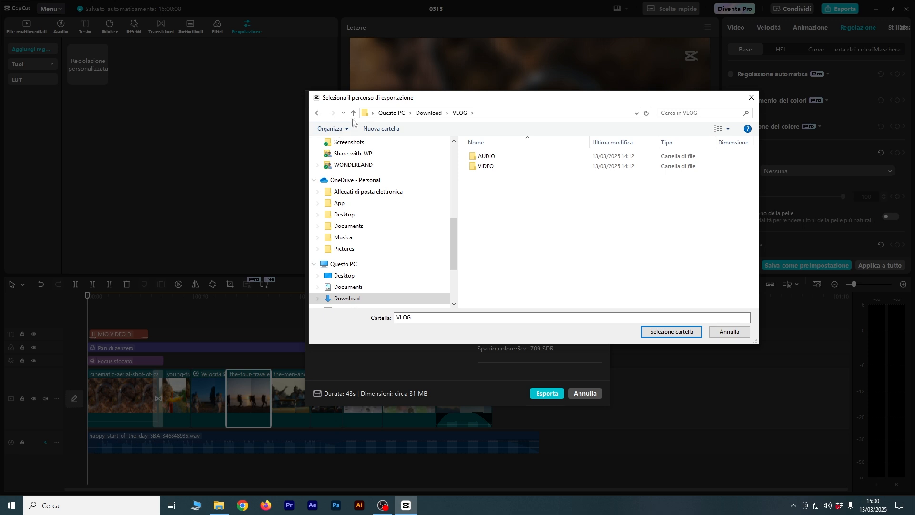
Create a folder named OUTPUT inside VLOG and choose it as the export destination.
{"action": "left_click", "coordinate": [381, 130]}
{"action": "type", "text": "OUTPUT"}
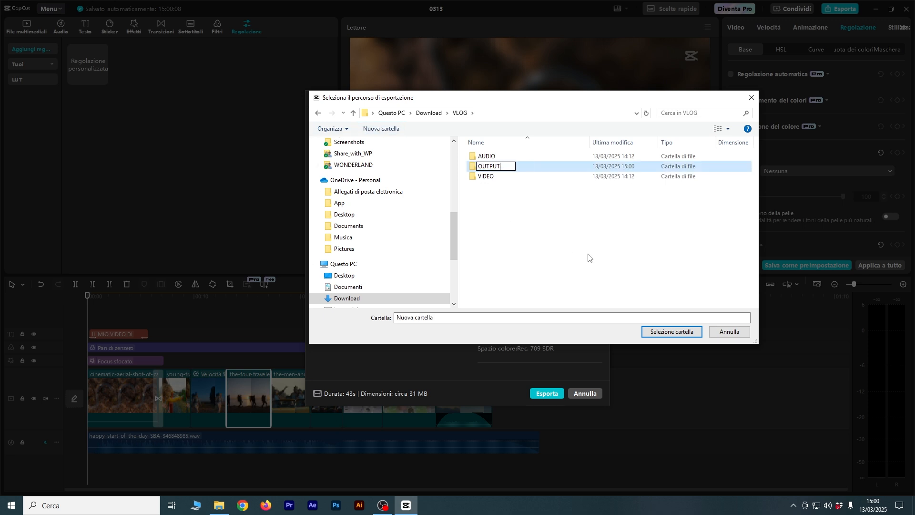
{"action": "left_click", "coordinate": [524, 238]}
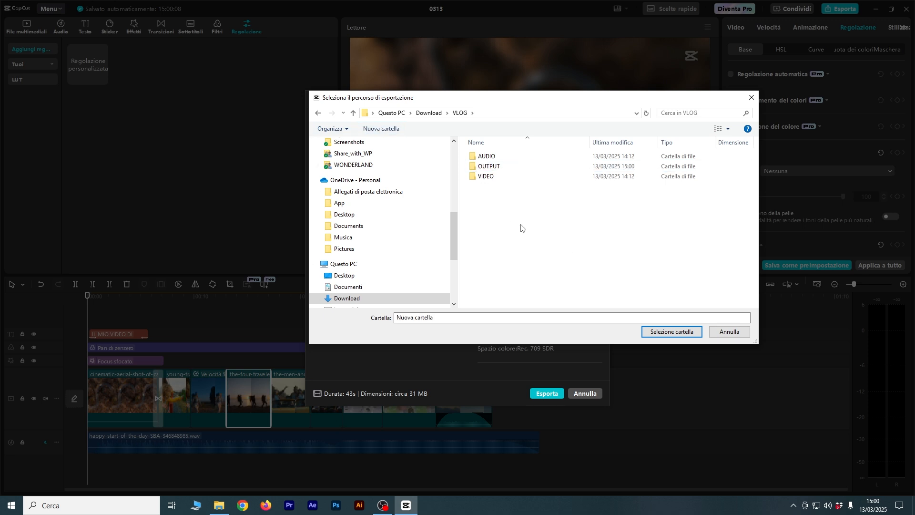
{"action": "left_click", "coordinate": [495, 166]}
{"action": "key", "text": "Return"}
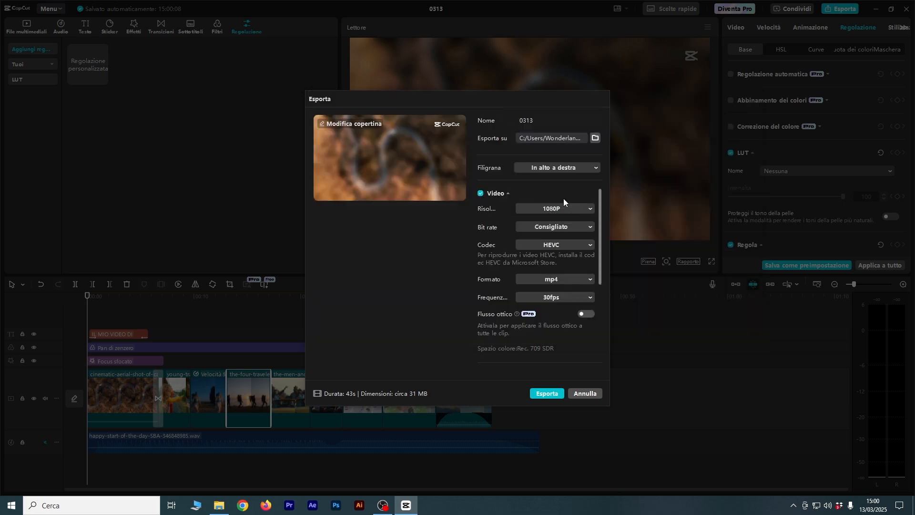
Turn off the watermark (Disattivata) and select 1080P as the export resolution.
{"action": "left_click", "coordinate": [562, 167]}
{"action": "left_click", "coordinate": [567, 183]}
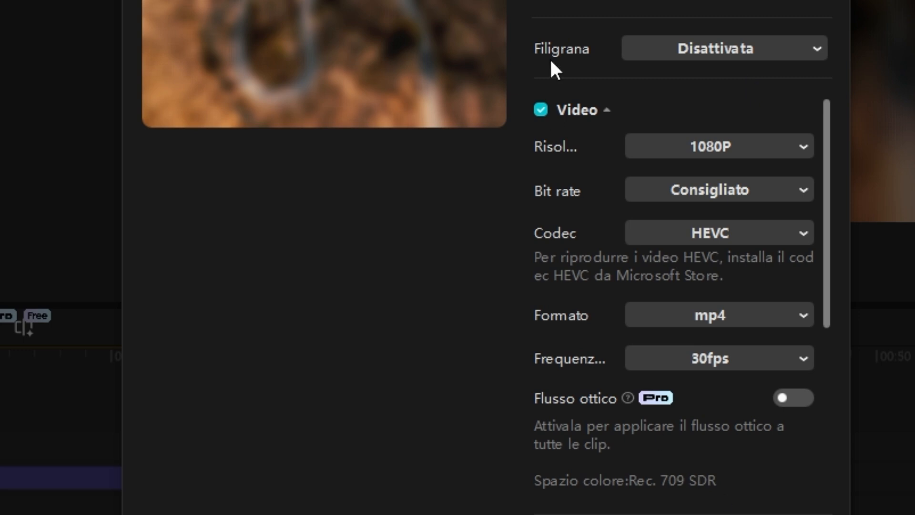
{"action": "left_click", "coordinate": [749, 146]}
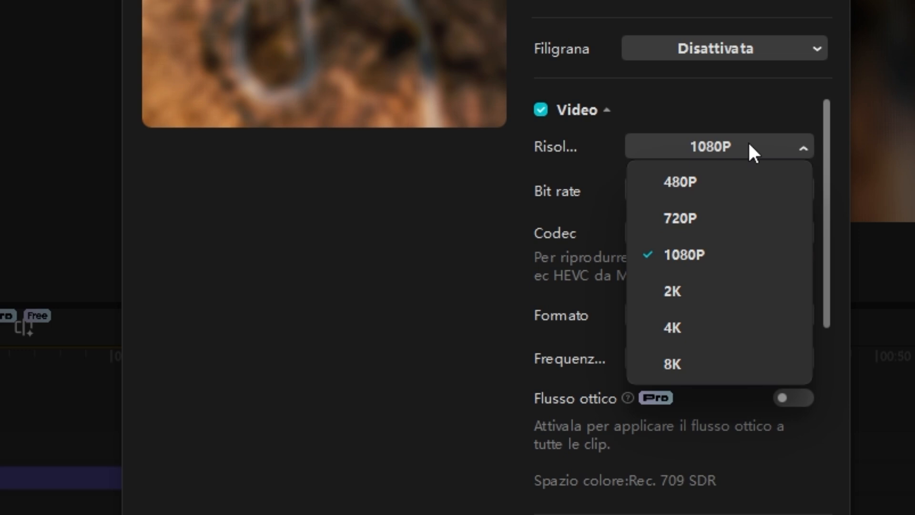
{"action": "left_click", "coordinate": [722, 254]}
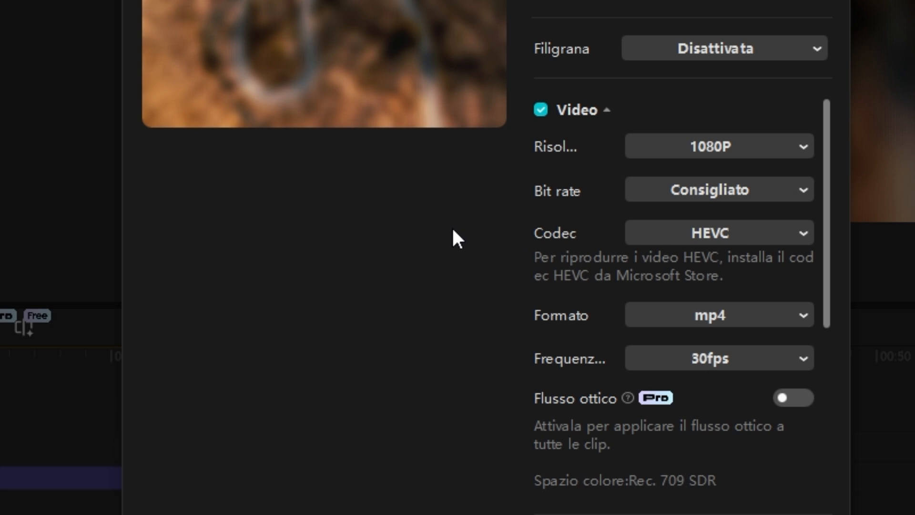
Select the Consigliato bit rate and the HEVC codec for the exported video, reviewing the other available choices.
{"action": "left_click", "coordinate": [747, 191]}
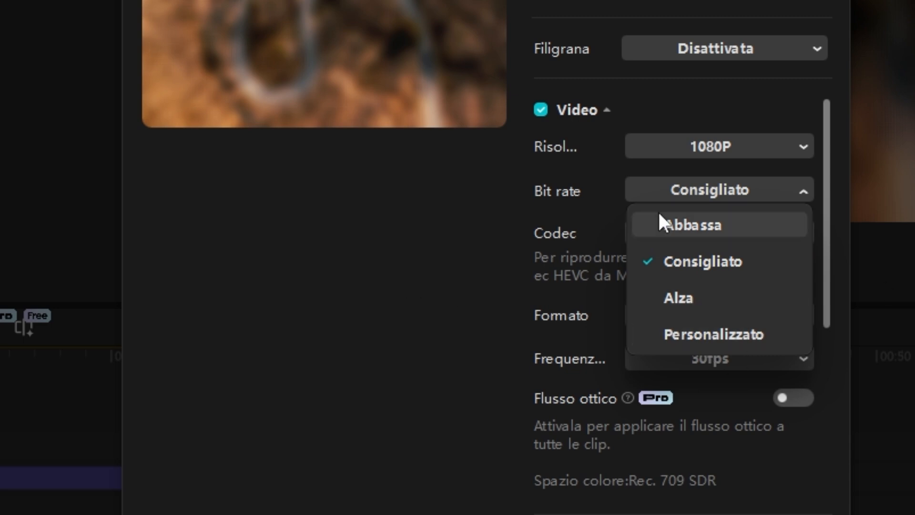
{"action": "left_click", "coordinate": [700, 263]}
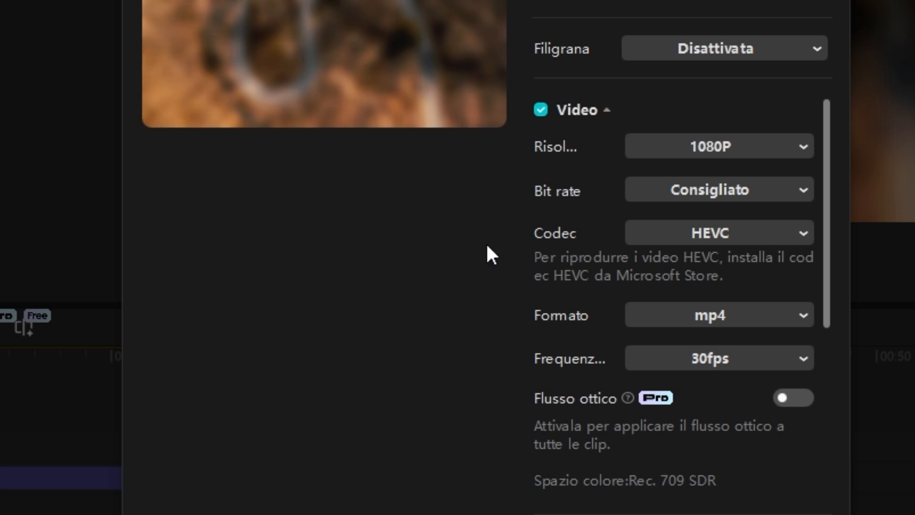
{"action": "left_click", "coordinate": [702, 237]}
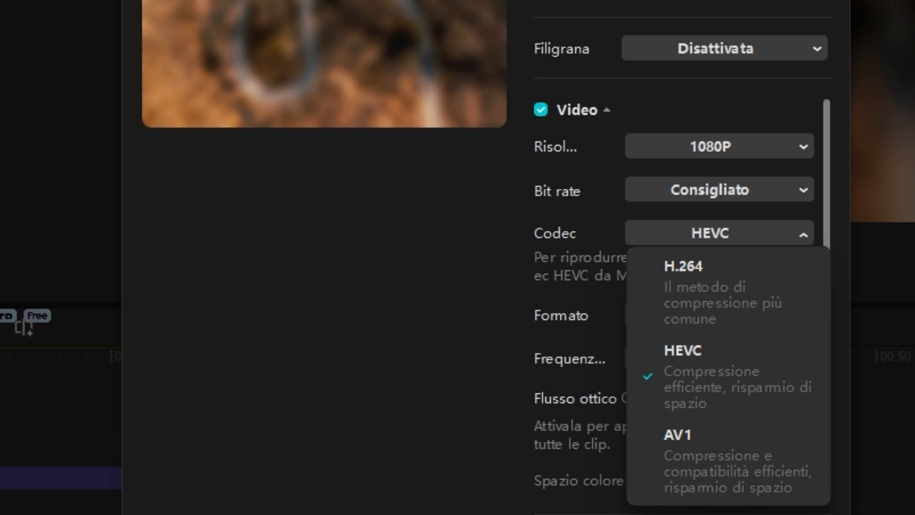
{"action": "left_click", "coordinate": [763, 382]}
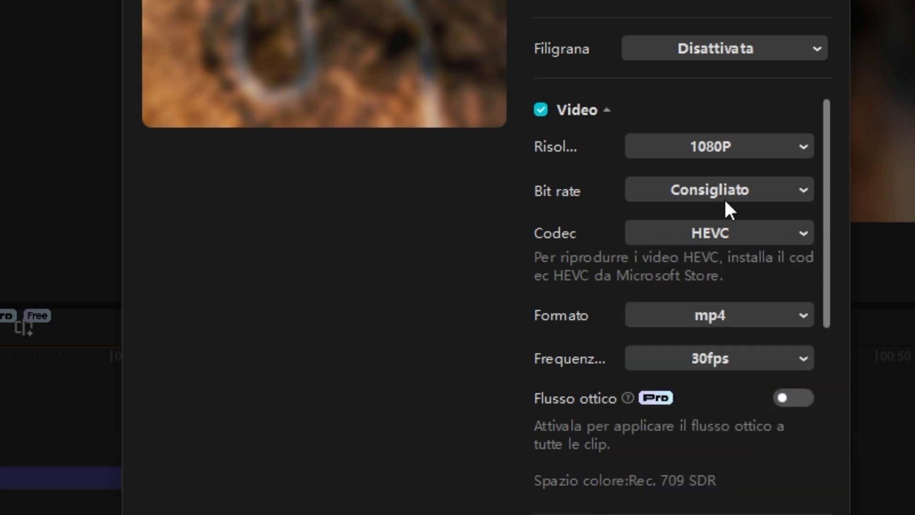
{"action": "left_click", "coordinate": [720, 227]}
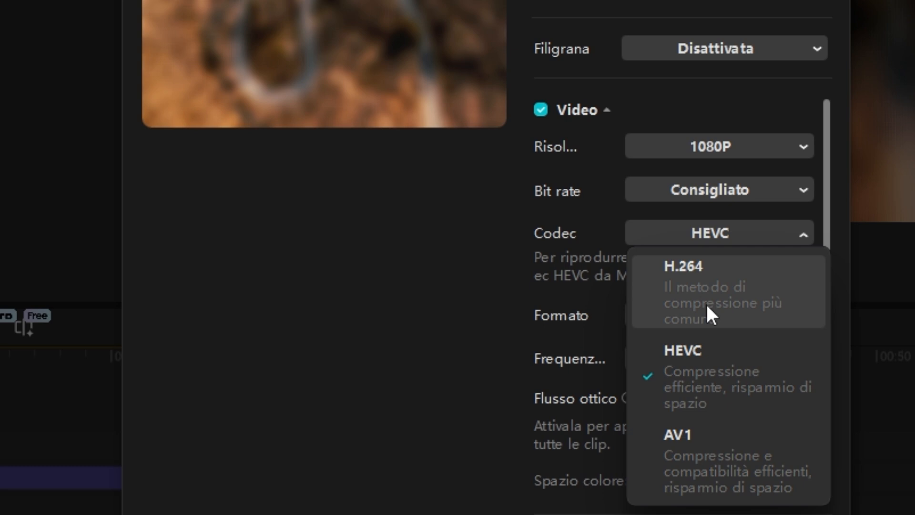
{"action": "left_click", "coordinate": [506, 302]}
Review the file format choices, keeping mp4, and select a frame rate of 30fps.
{"action": "left_click", "coordinate": [770, 319]}
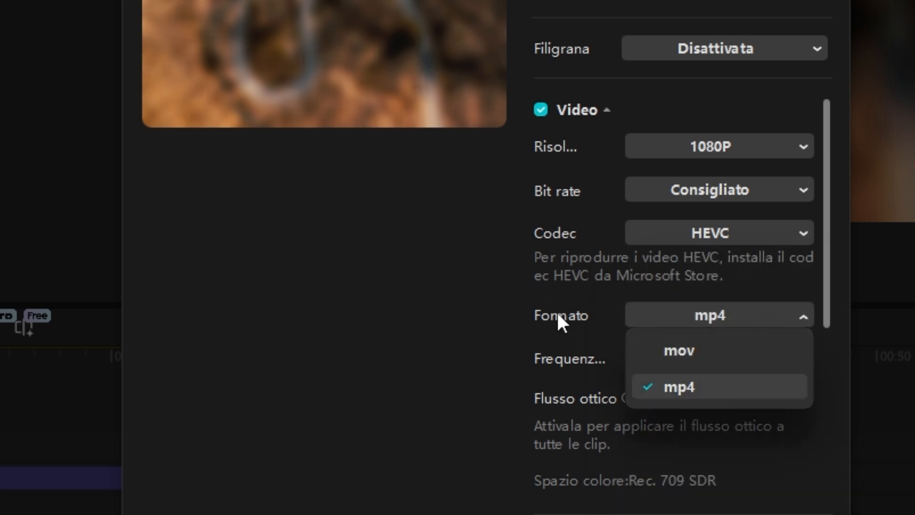
{"action": "left_click", "coordinate": [488, 287]}
{"action": "left_click", "coordinate": [786, 363]}
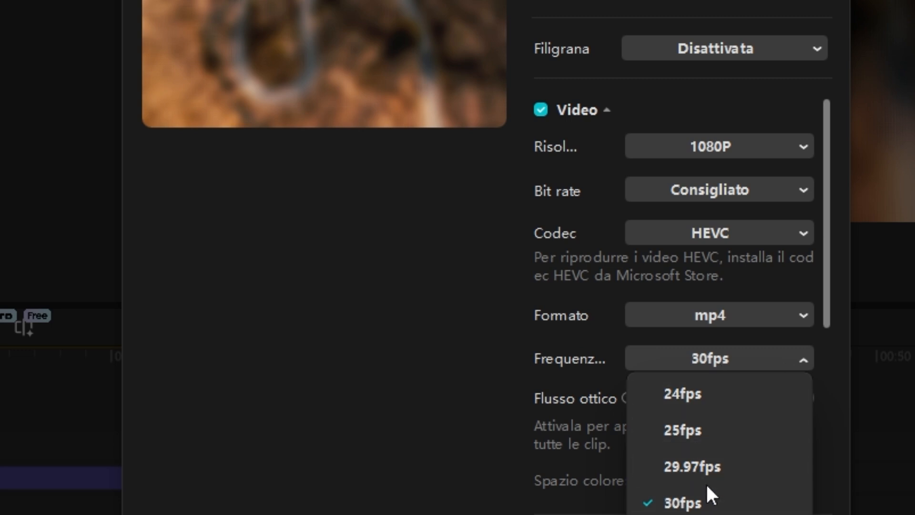
{"action": "left_click", "coordinate": [351, 396]}
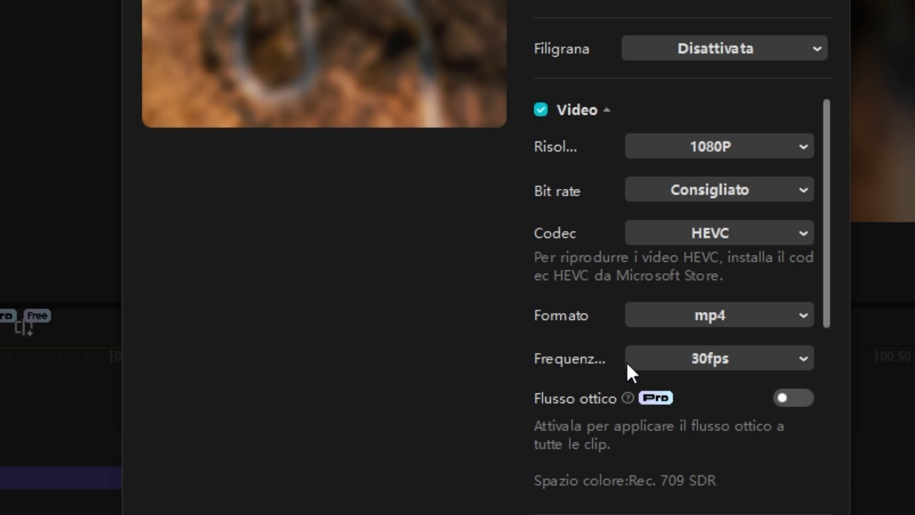
{"action": "left_click", "coordinate": [713, 360]}
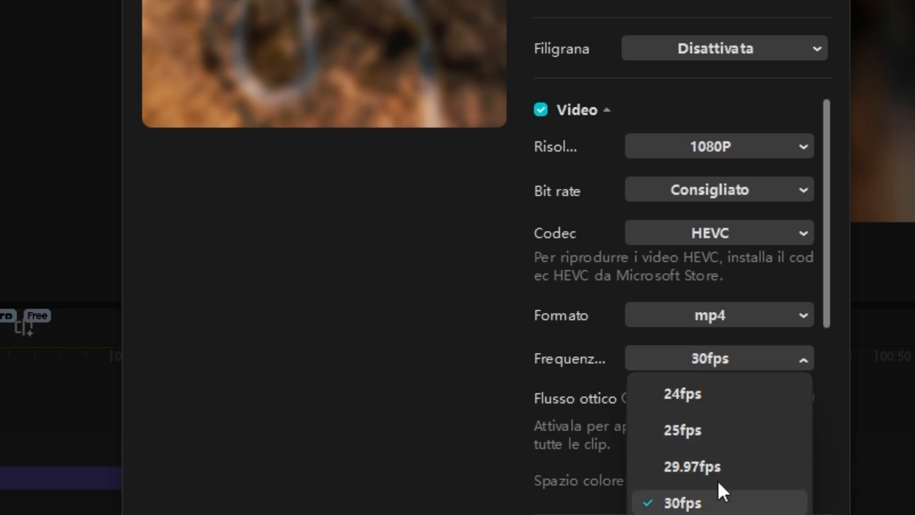
{"action": "left_click", "coordinate": [727, 503]}
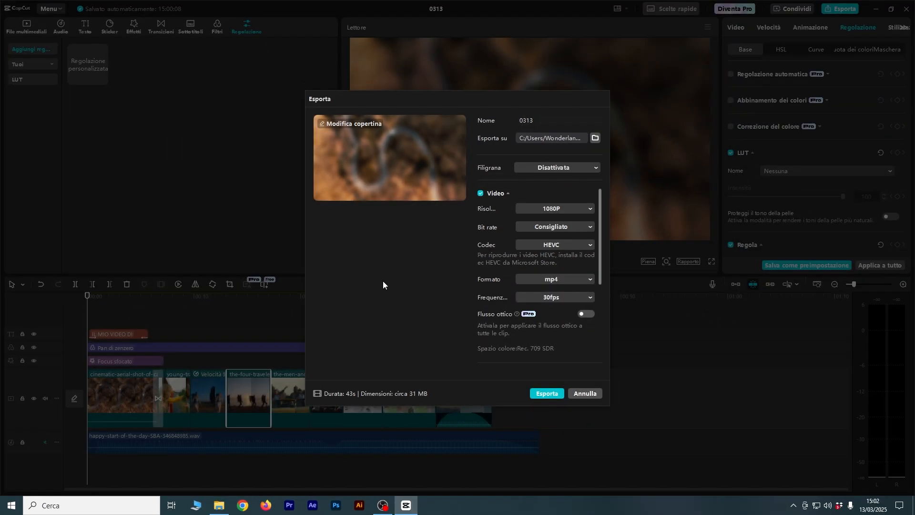
Export the video and open its OUTPUT folder in File Explorer.
{"action": "left_click", "coordinate": [546, 393]}
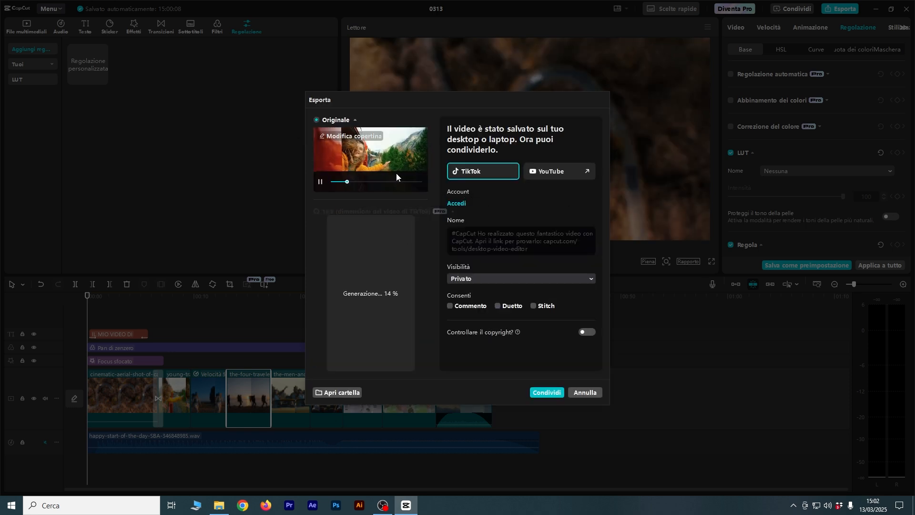
{"action": "left_click", "coordinate": [328, 393]}
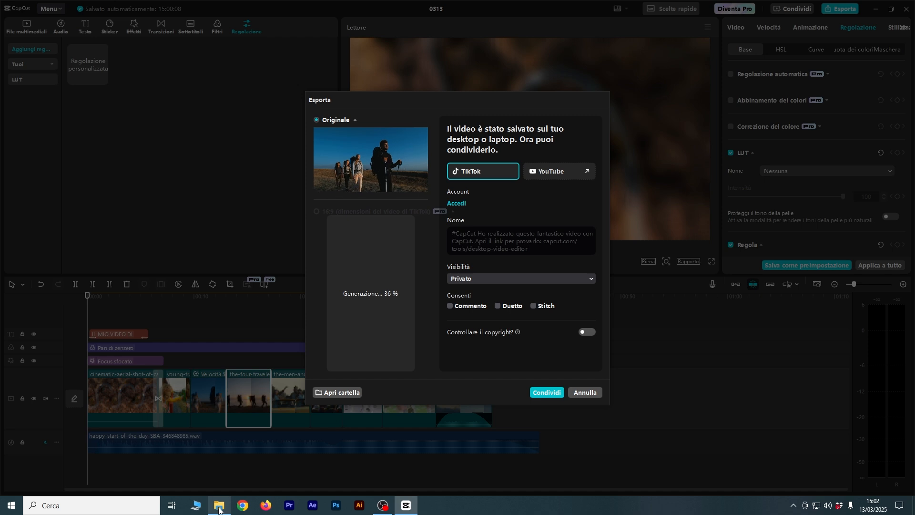
{"action": "mouse_move", "coordinate": [219, 504]}
{"action": "left_click", "coordinate": [220, 474]}
Open the exported 0313.mp4 in the media player and watch it in full screen.
{"action": "double_click", "coordinate": [548, 249]}
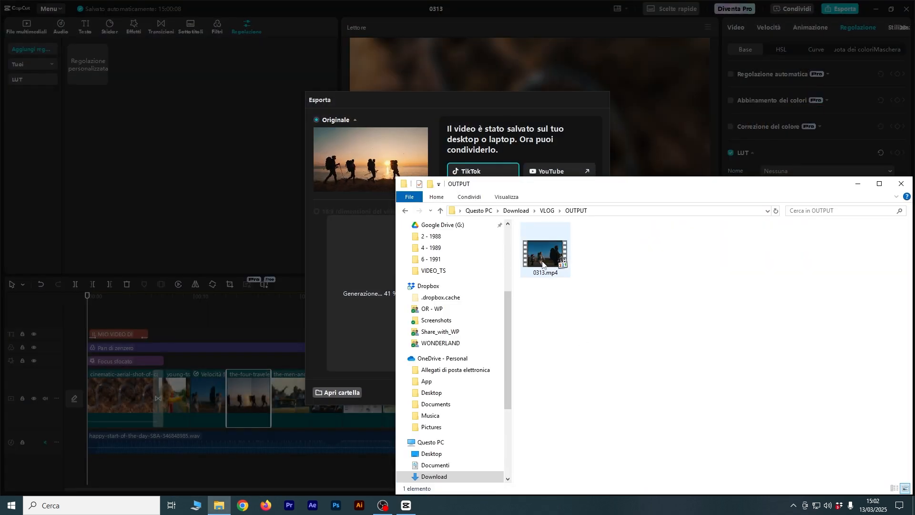
{"action": "left_click", "coordinate": [548, 249]}
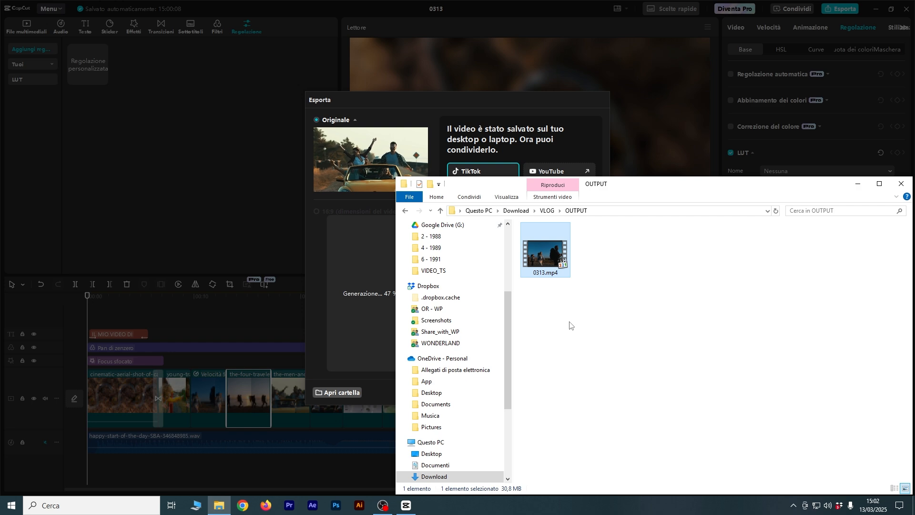
{"action": "key", "text": "Return"}
{"action": "left_click", "coordinate": [611, 275]}
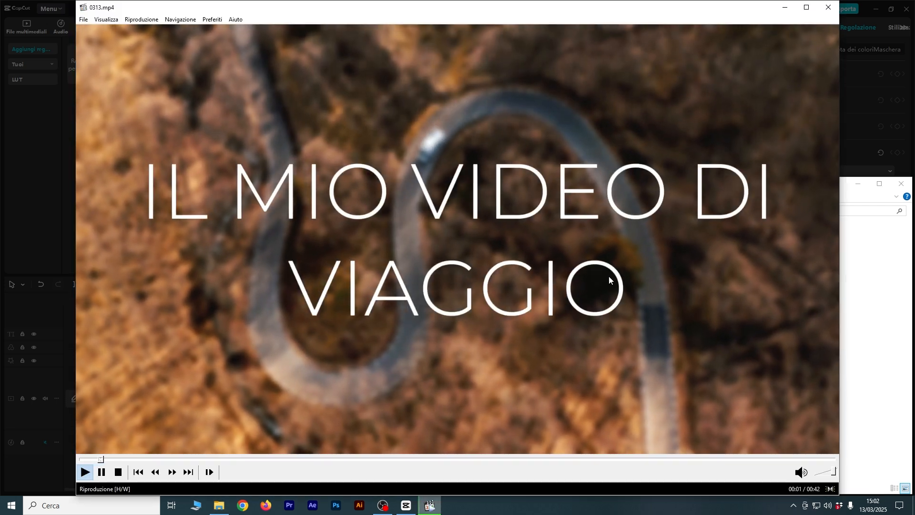
{"action": "double_click", "coordinate": [609, 274]}
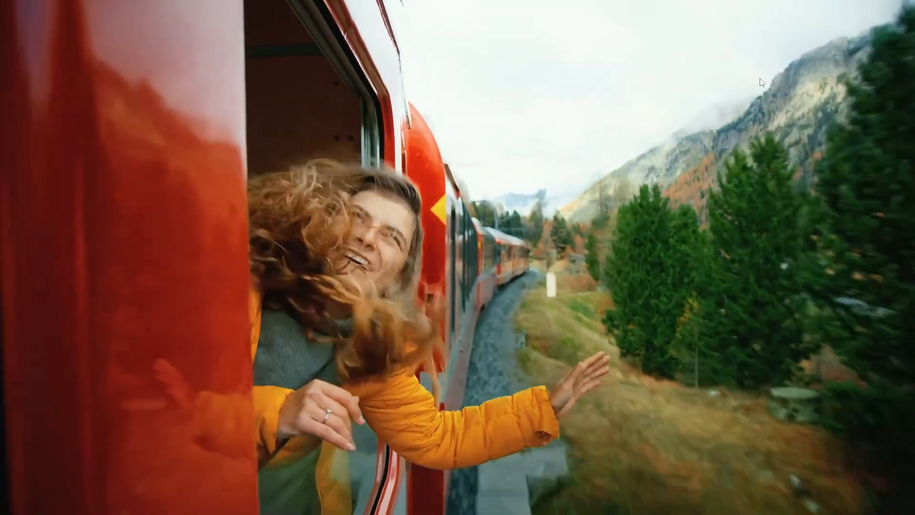
{"action": "mouse_move", "coordinate": [9, 491]}
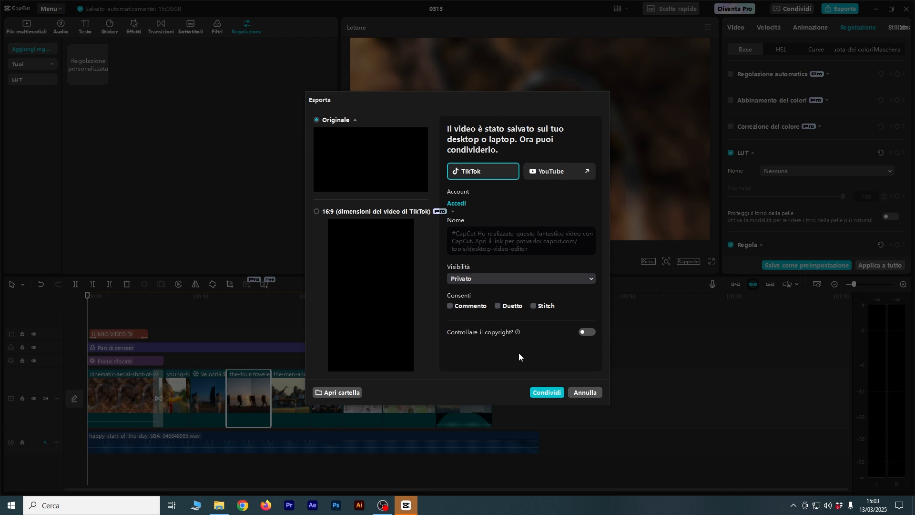
Close the export sharing dialog in CapCut without publishing and unmute the music track on the timeline.
{"action": "left_click", "coordinate": [585, 392]}
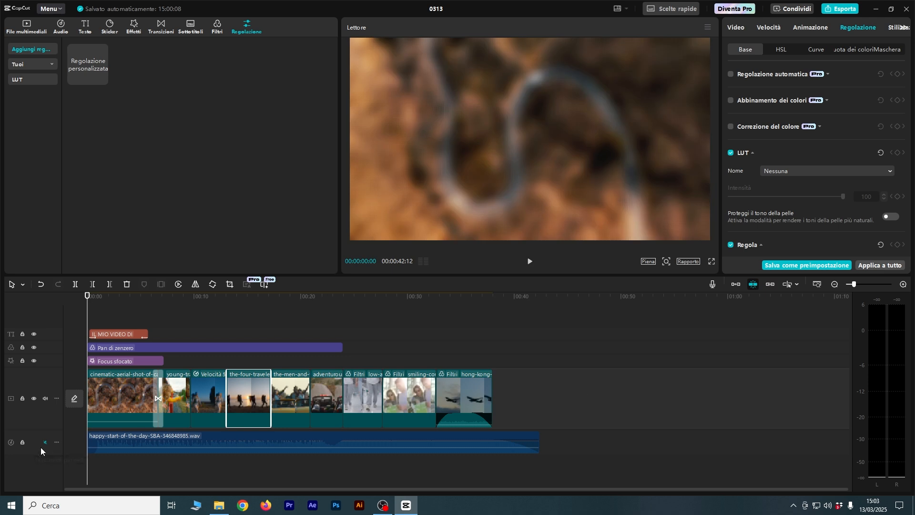
{"action": "left_click", "coordinate": [45, 441]}
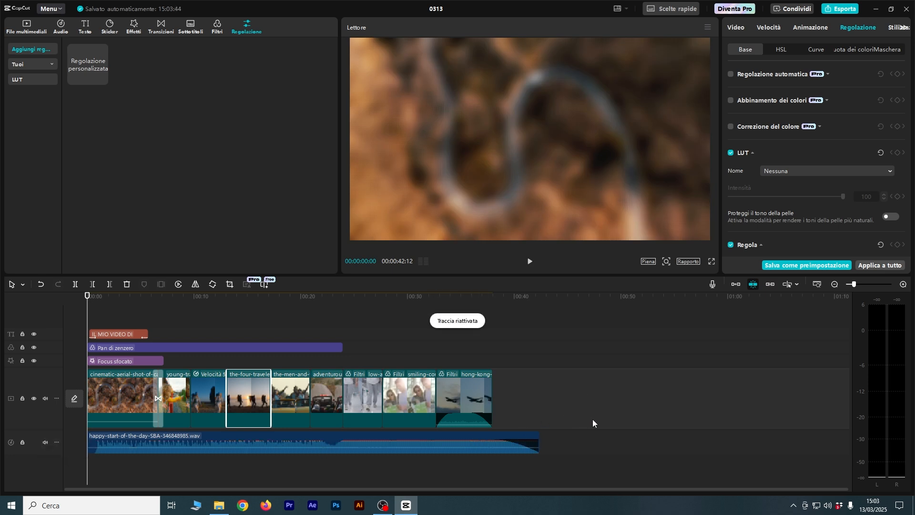